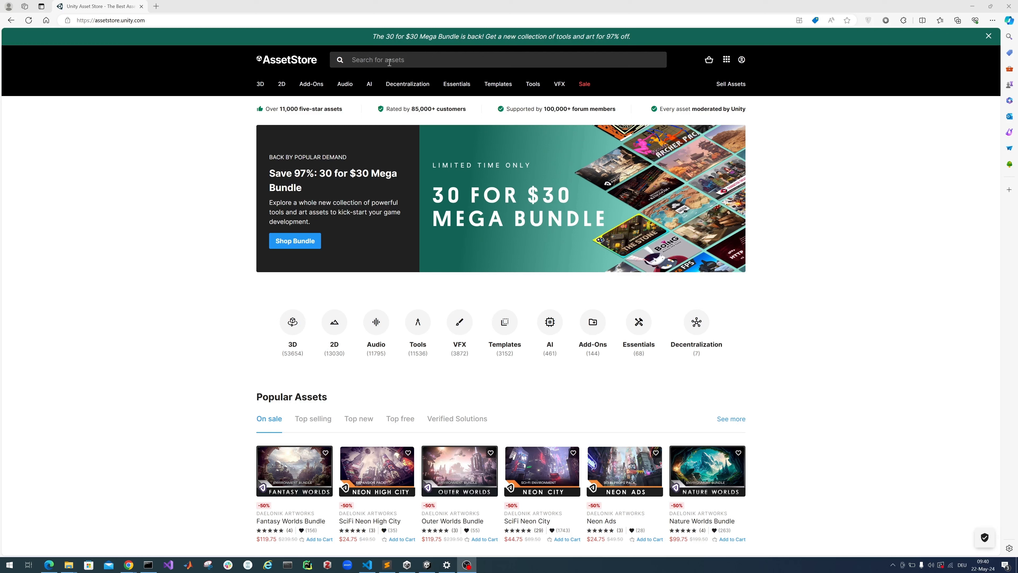
Step: Search the Asset Store for "ink painter" and open the page of the free Ink Painter asset
{"action": "left_click", "coordinate": [393, 60]}
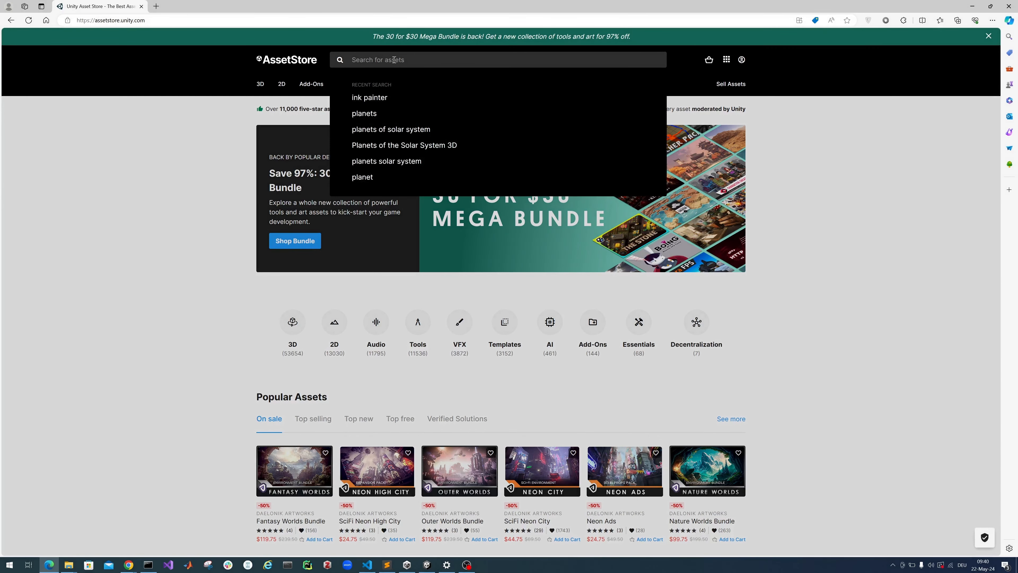
{"action": "type", "text": "ink paint"}
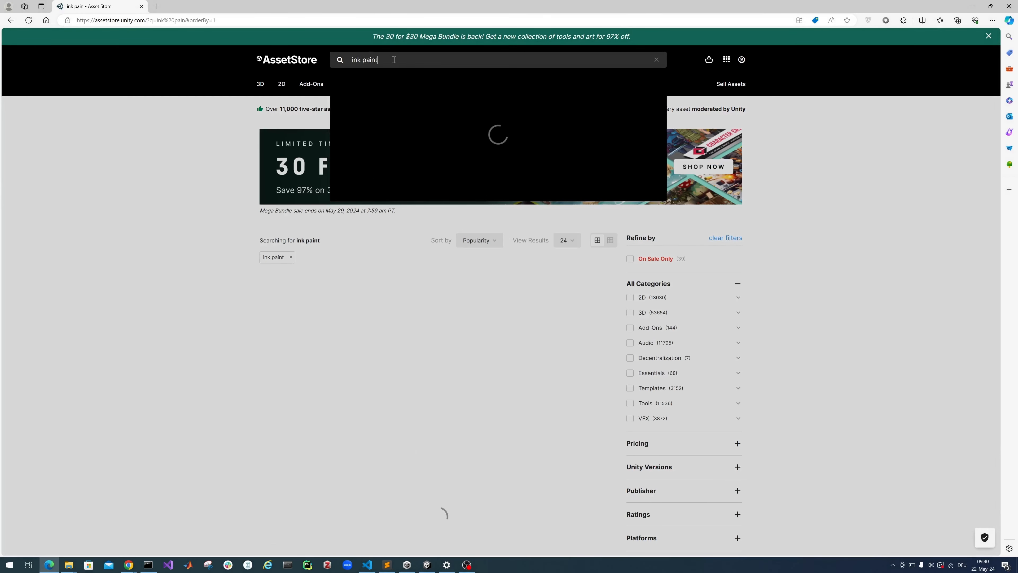
{"action": "type", "text": "er"}
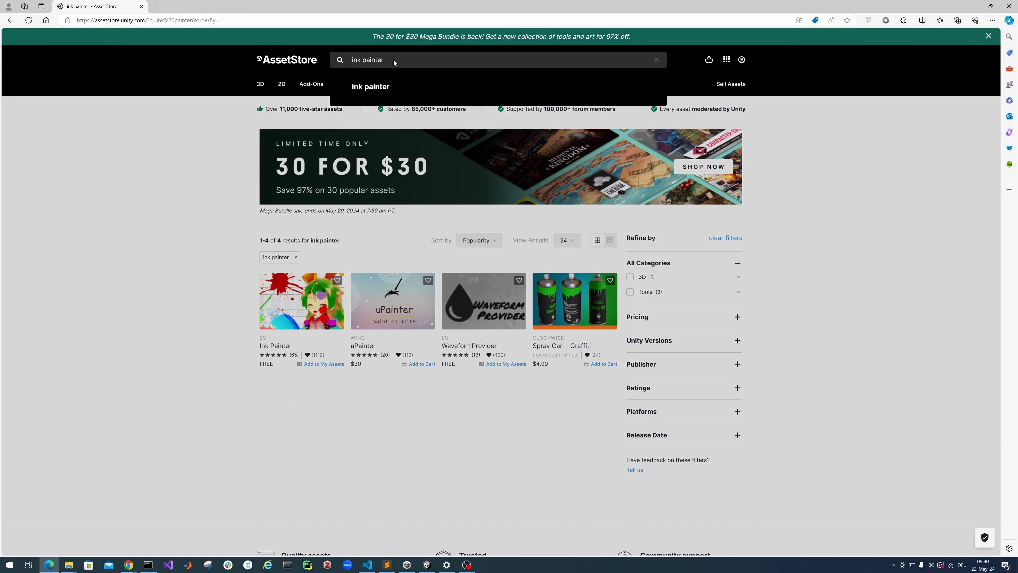
{"action": "key", "text": "Return"}
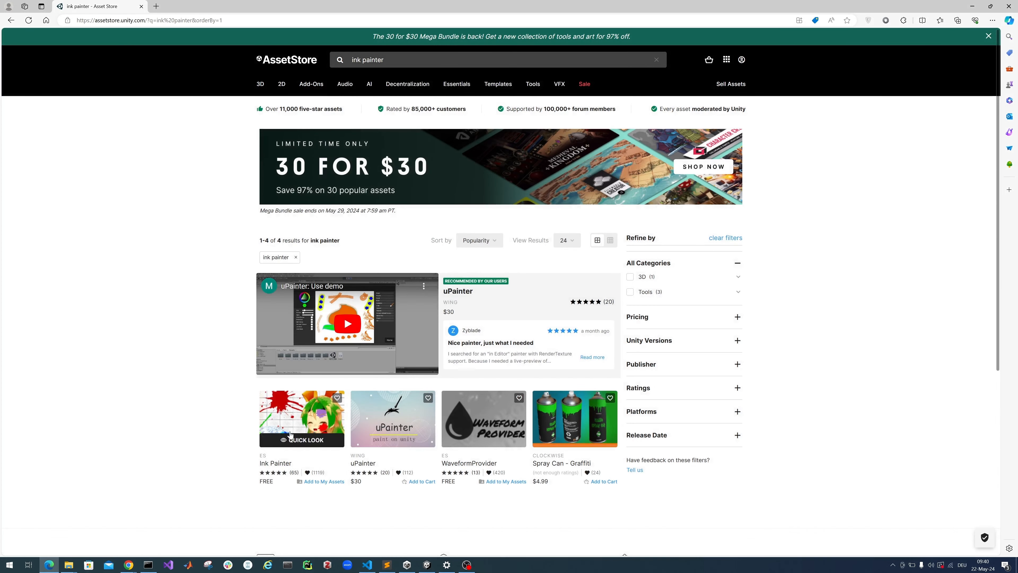
{"action": "left_click", "coordinate": [304, 421]}
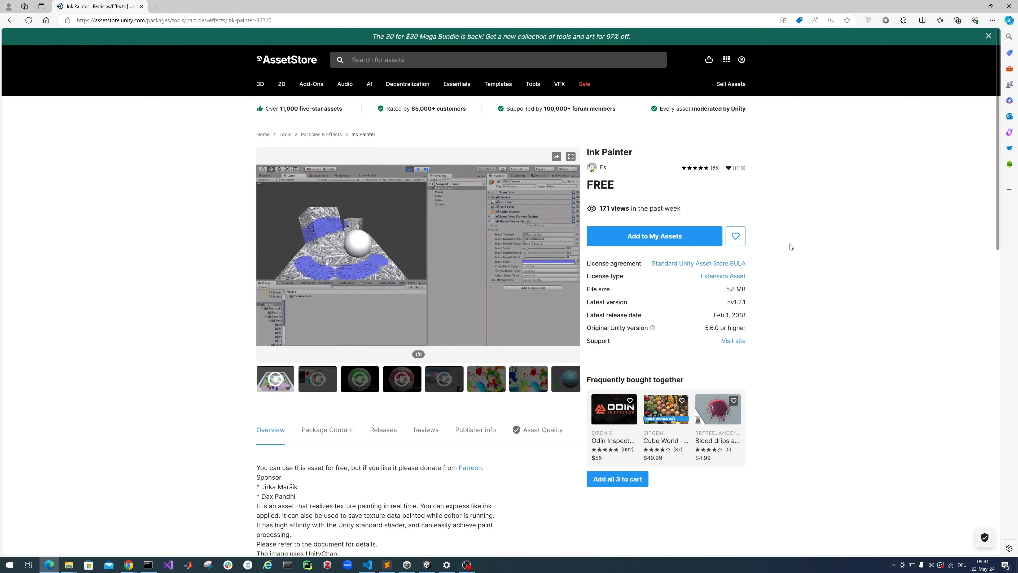
Step: Add Ink Painter to My Assets, signing in to Unity ID with the saved account and its password
{"action": "left_click", "coordinate": [682, 239]}
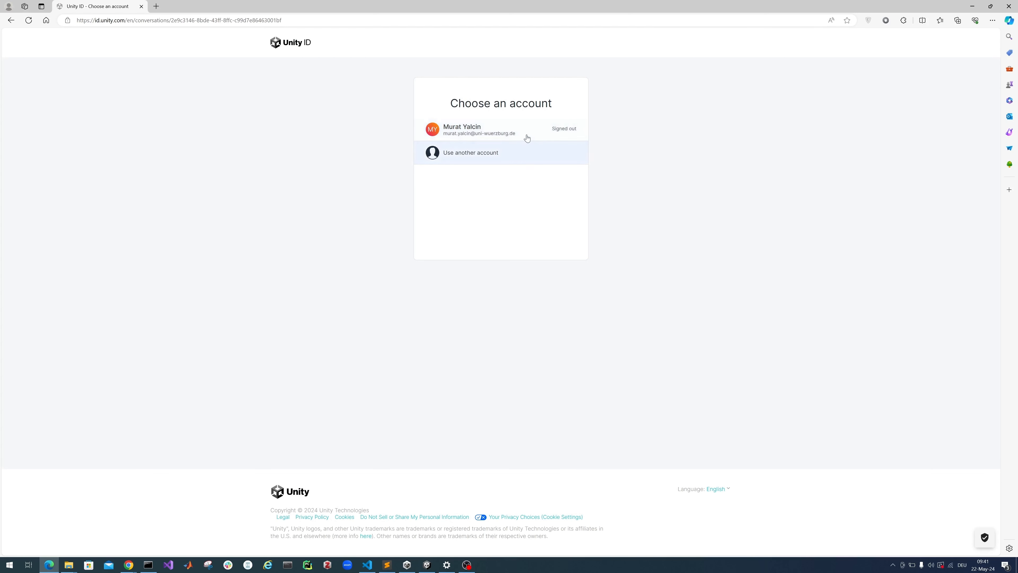
{"action": "left_click", "coordinate": [514, 132]}
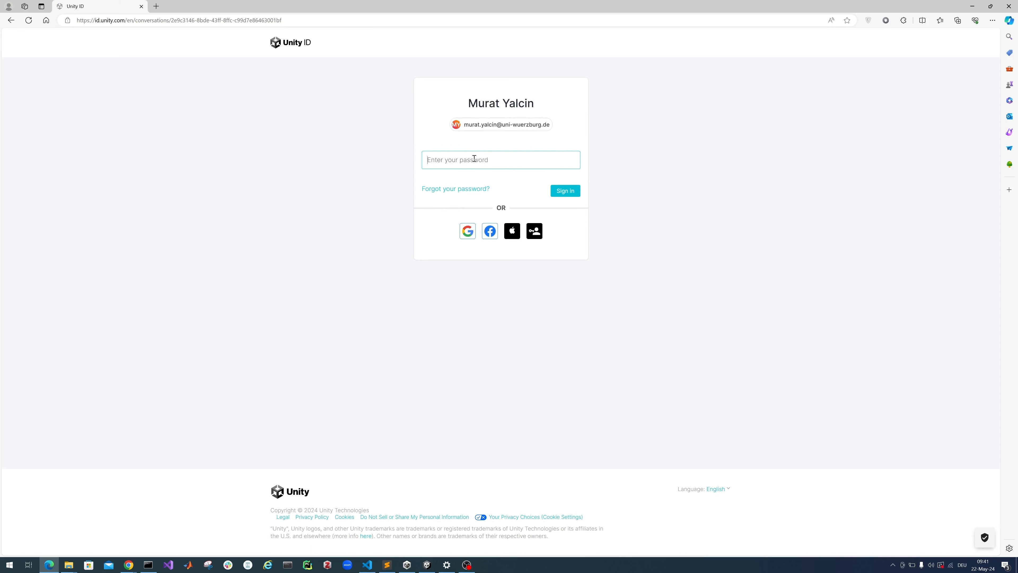
{"action": "type", "text": "••••••••••"}
{"action": "key", "text": "BackSpace"}
{"action": "key", "text": "BackSpace"}
{"action": "type", "text": "••••••••••"}
{"action": "key", "text": "Return"}
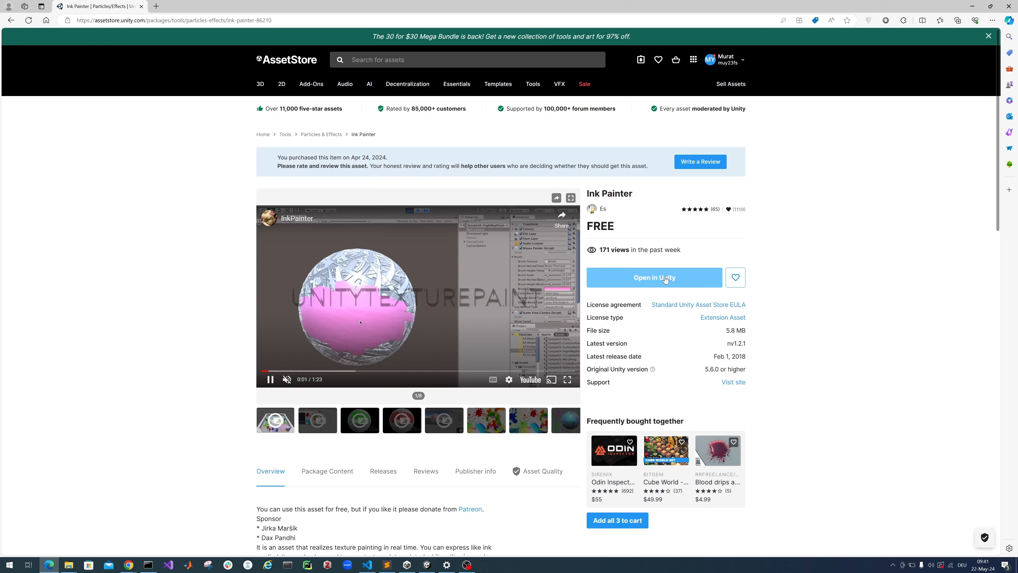
Step: Open Ink Painter in Unity, re-download it and import all its files into the project, and close the Package Manager
{"action": "left_click", "coordinate": [665, 279]}
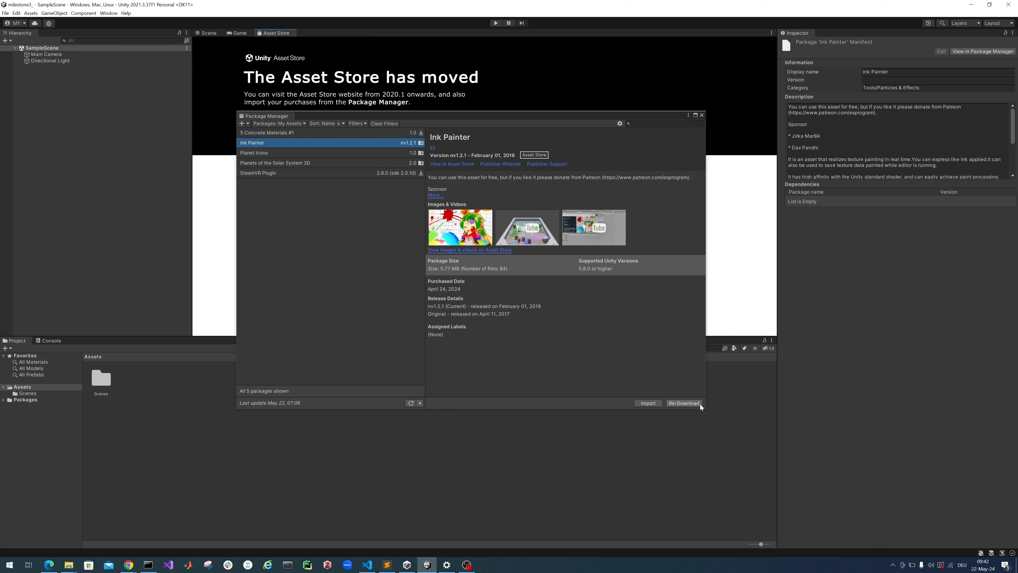
{"action": "left_click", "coordinate": [687, 403]}
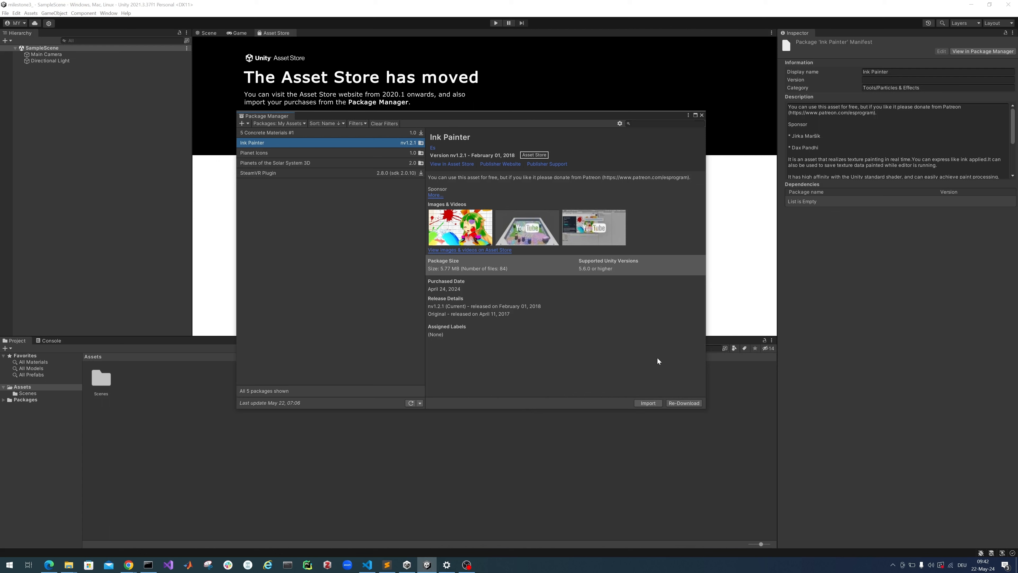
{"action": "left_click", "coordinate": [649, 404]}
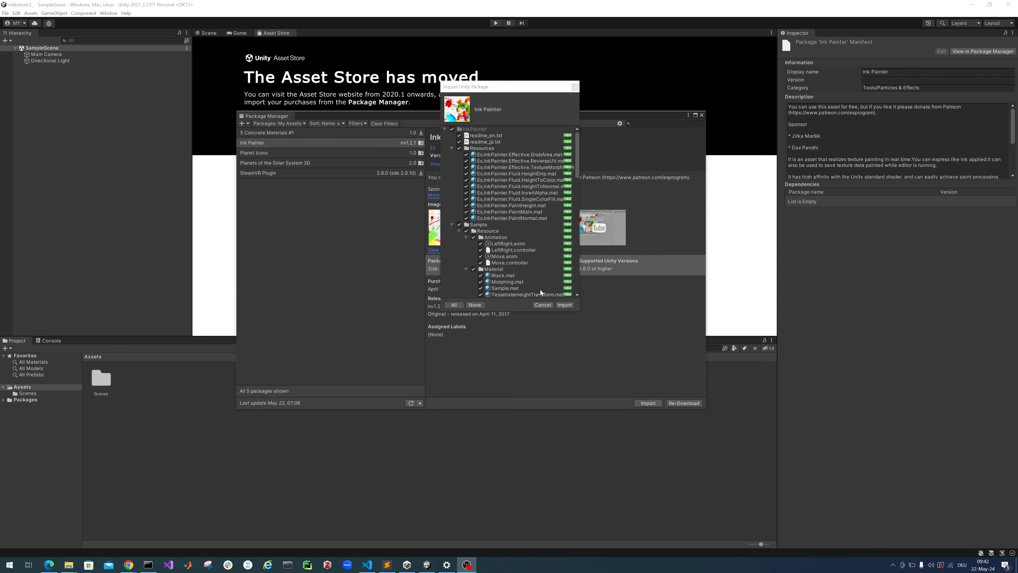
{"action": "left_click", "coordinate": [565, 305]}
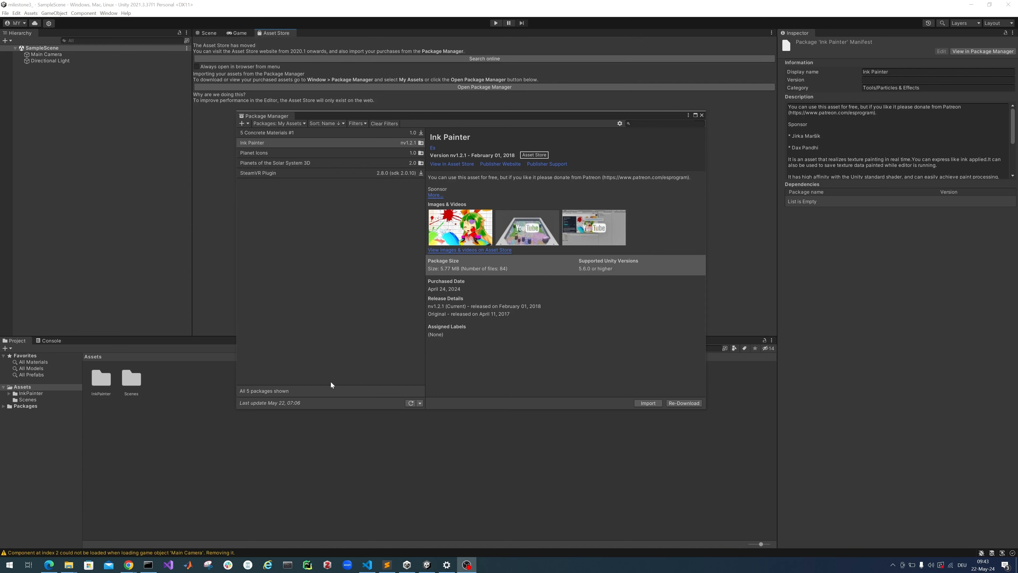
{"action": "left_click", "coordinate": [701, 116]}
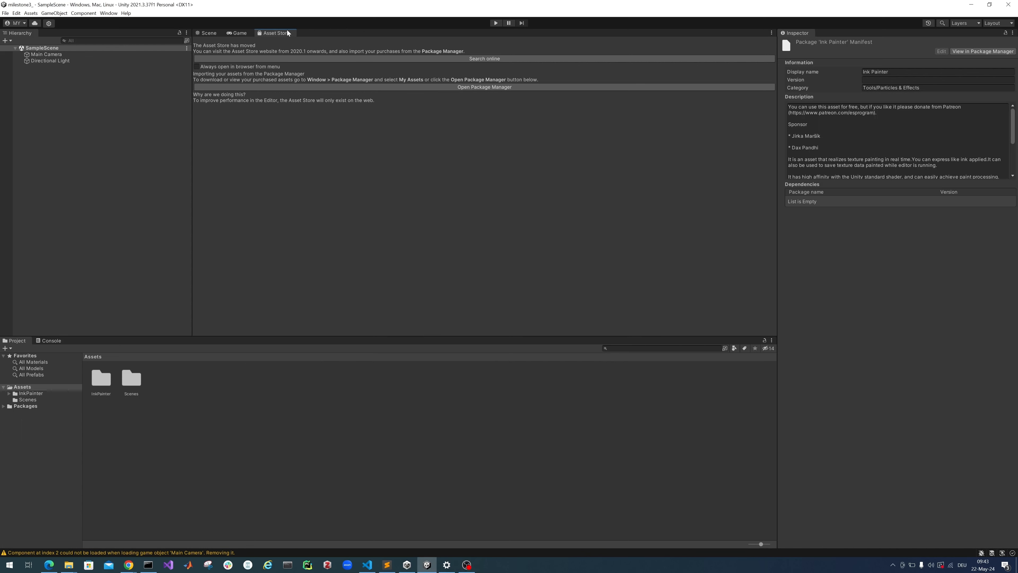
Step: Return to the Scene view and open the imported InkPainter folder in the project assets
{"action": "right_click", "coordinate": [281, 35]}
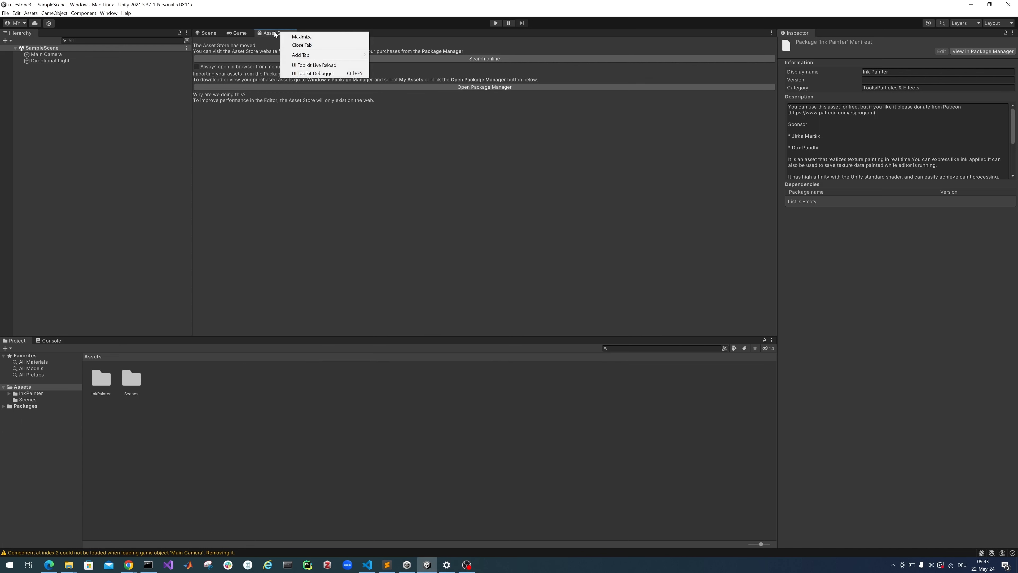
{"action": "left_click", "coordinate": [202, 31]}
{"action": "left_click", "coordinate": [205, 34]}
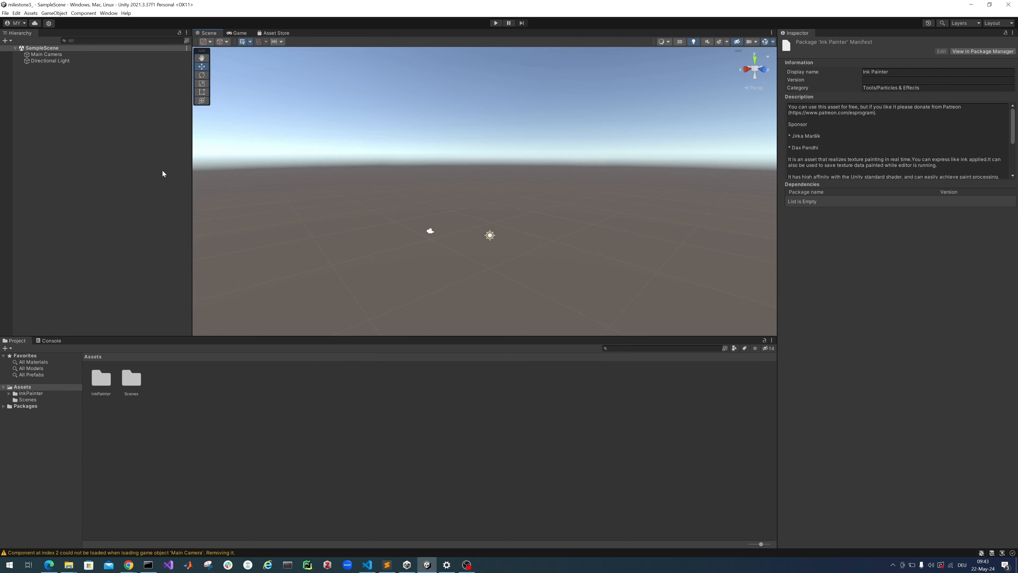
{"action": "left_click", "coordinate": [31, 395]}
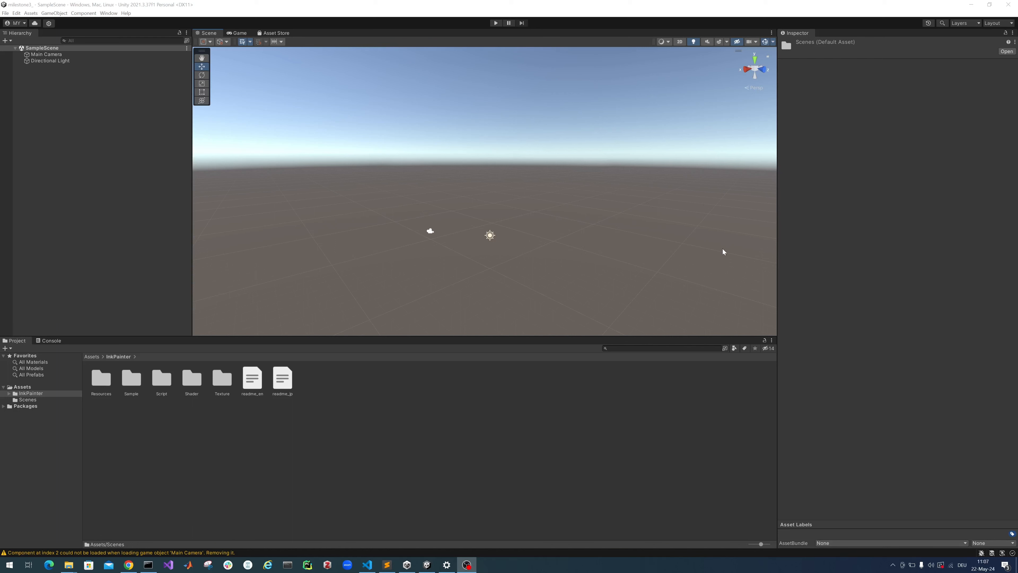
Step: Go to the online Asset Store, search for "Planets of the Solar System", and open the Planets of the Solar System 3D page
{"action": "left_click", "coordinate": [279, 33]}
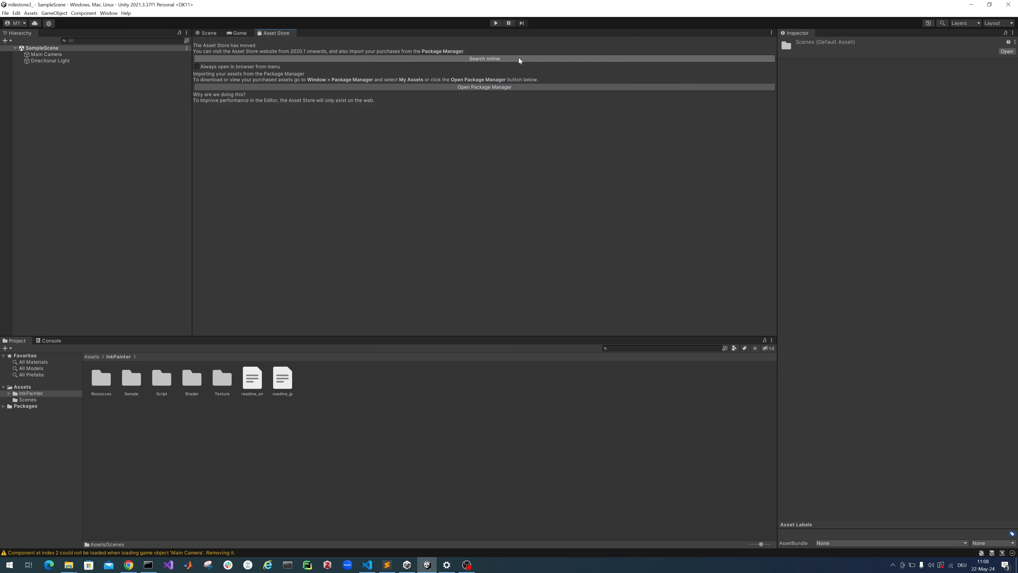
{"action": "left_click", "coordinate": [494, 58]}
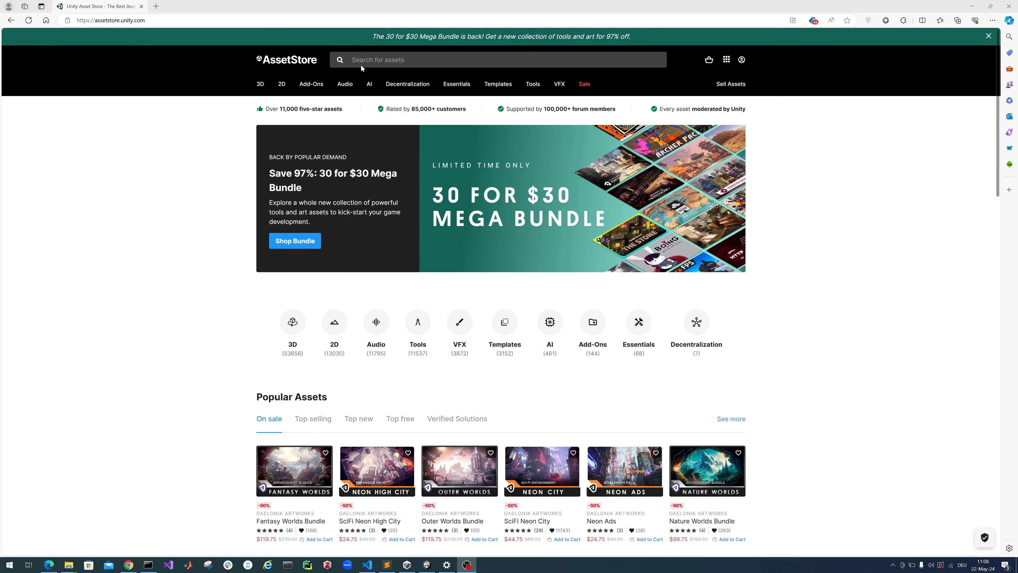
{"action": "left_click", "coordinate": [387, 60]}
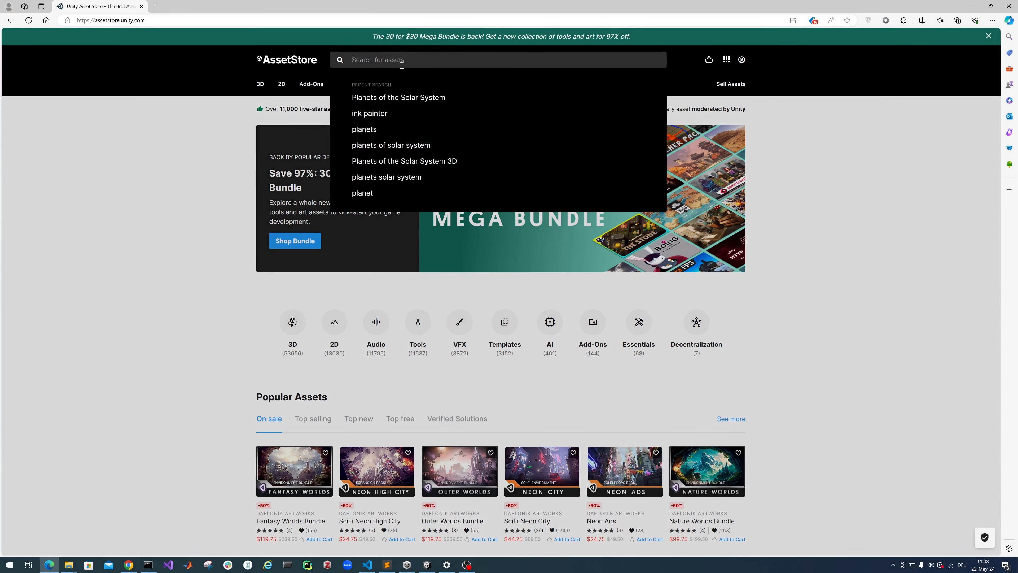
{"action": "left_click", "coordinate": [403, 98]}
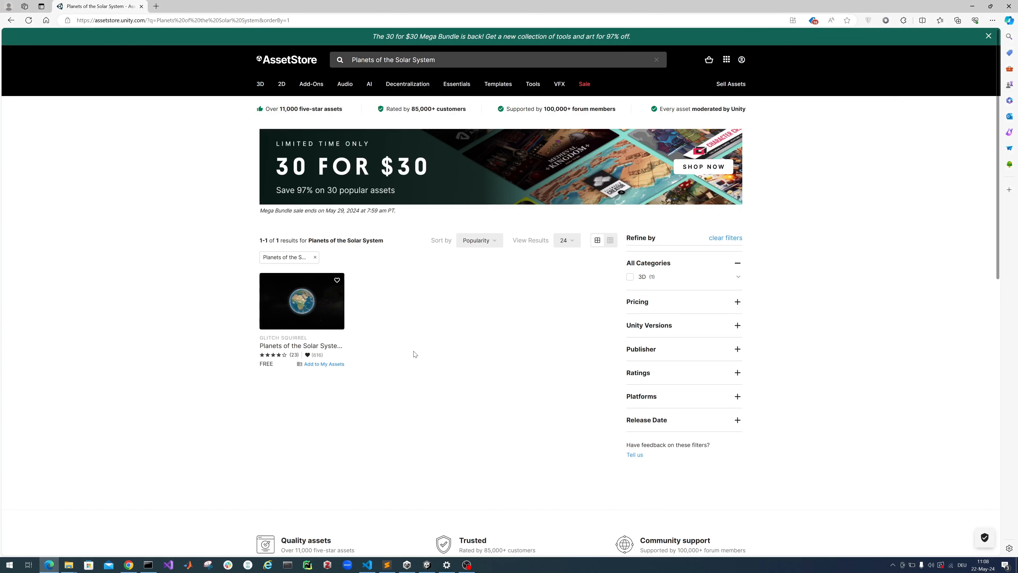
{"action": "left_click", "coordinate": [322, 305]}
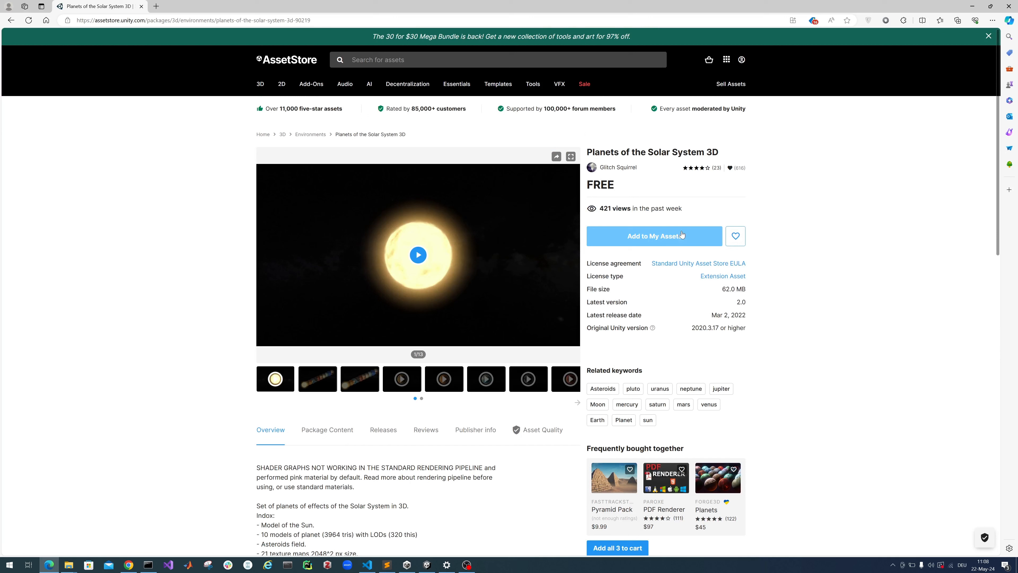
Step: Add Planets of the Solar System 3D to My Assets, signing in with the saved Unity account and its password
{"action": "left_click", "coordinate": [673, 233]}
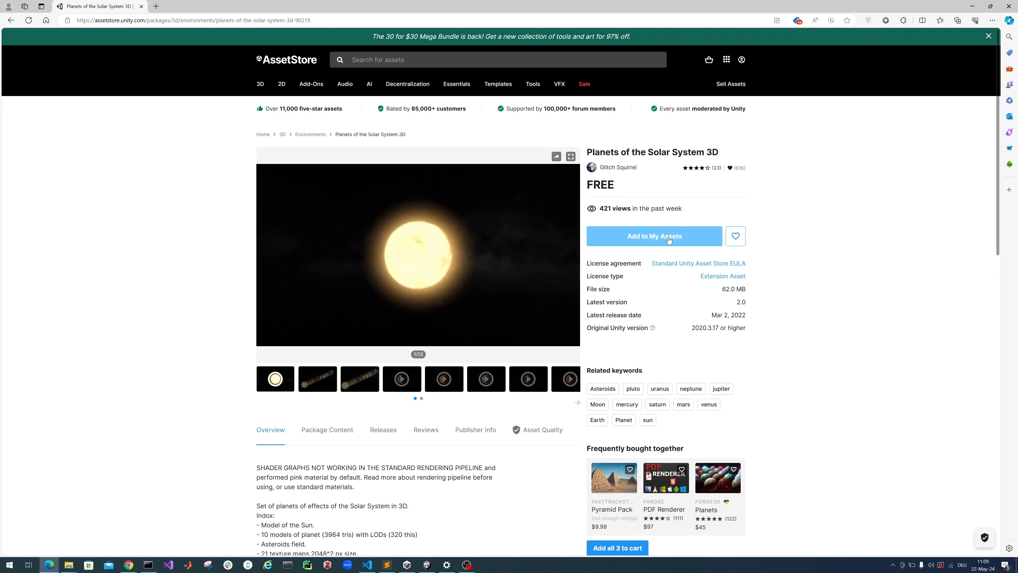
{"action": "left_click", "coordinate": [676, 237]}
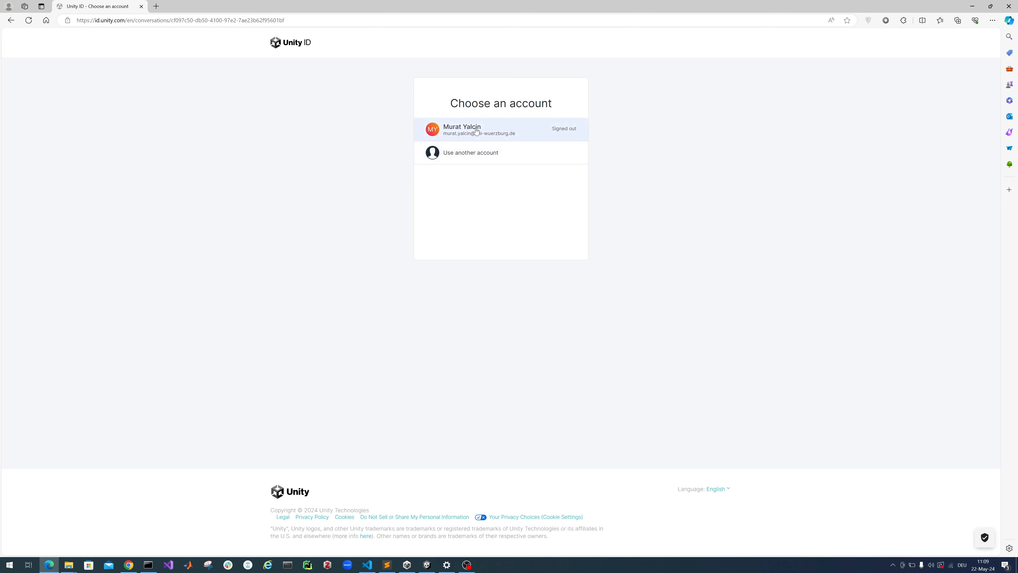
{"action": "left_click", "coordinate": [476, 130]}
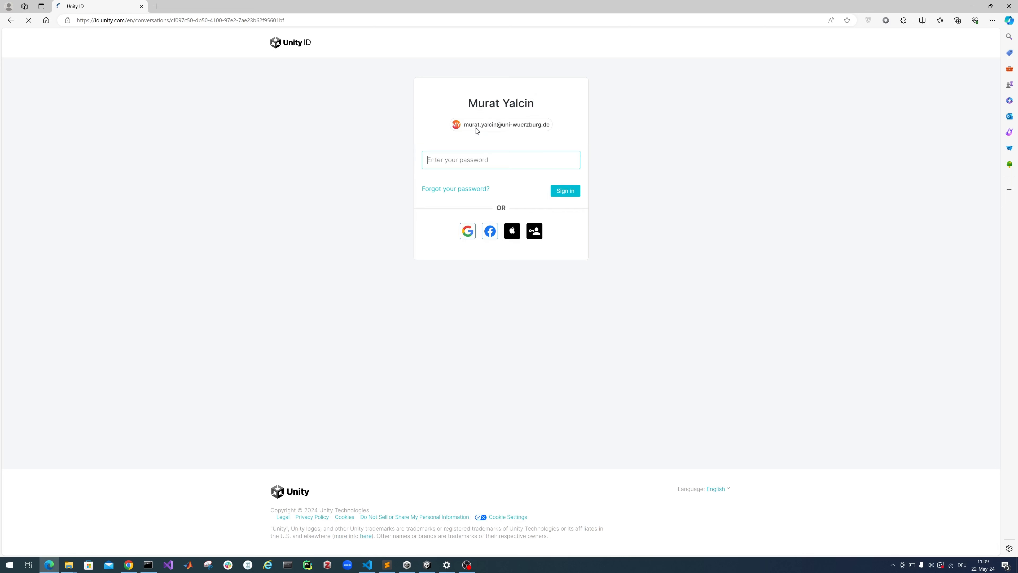
{"action": "type", "text": "••"}
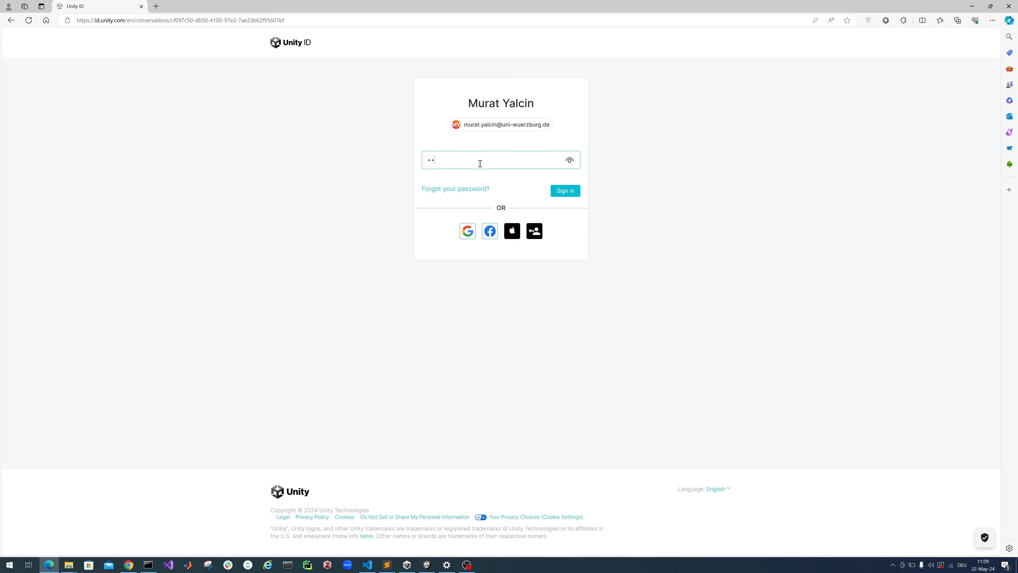
{"action": "type", "text": "•••••••••"}
{"action": "key", "text": "Return"}
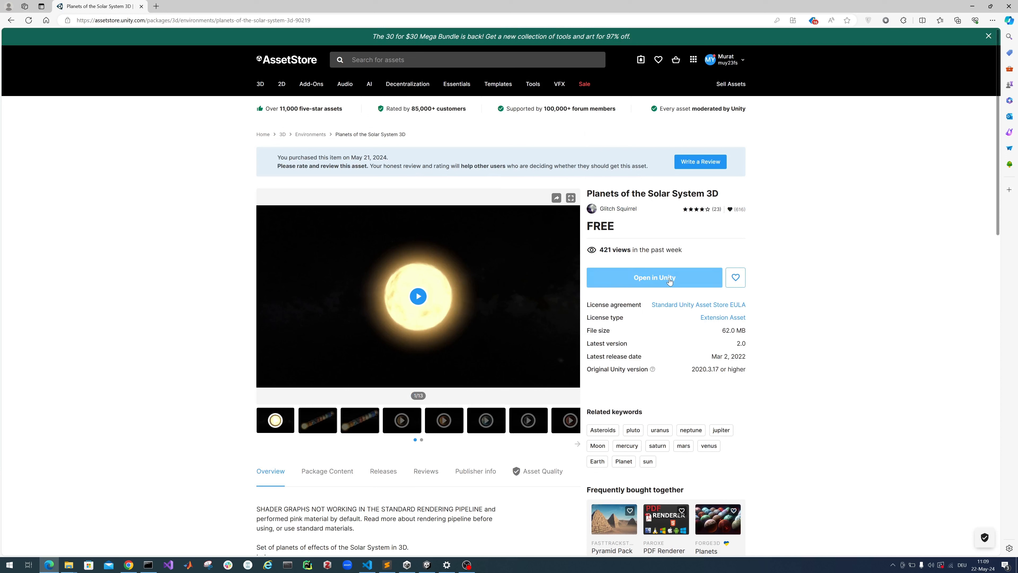
Step: Open Planets of the Solar System 3D in Unity, re-download and import the full package, and close the Package Manager
{"action": "left_click", "coordinate": [655, 278]}
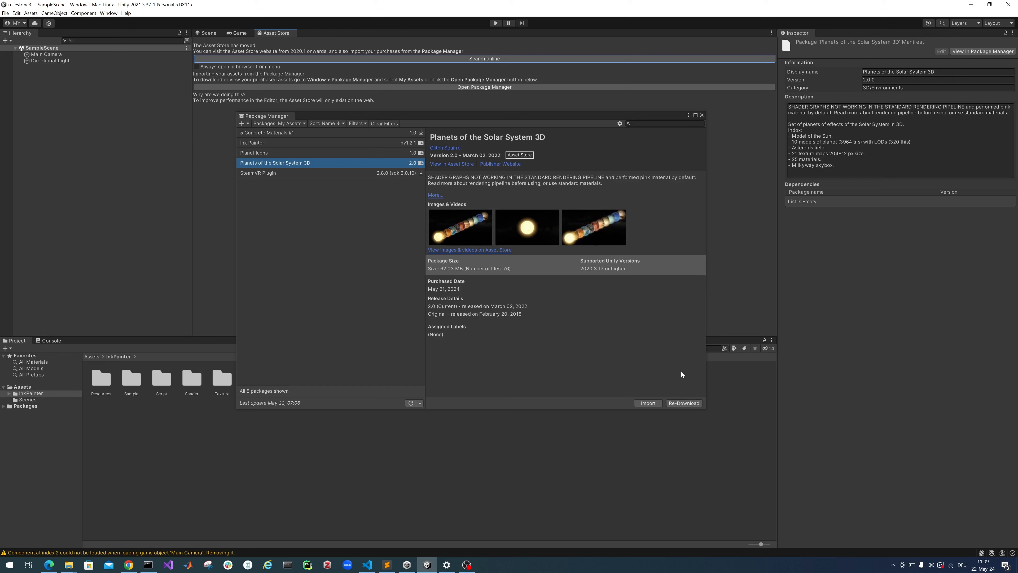
{"action": "left_click", "coordinate": [684, 403]}
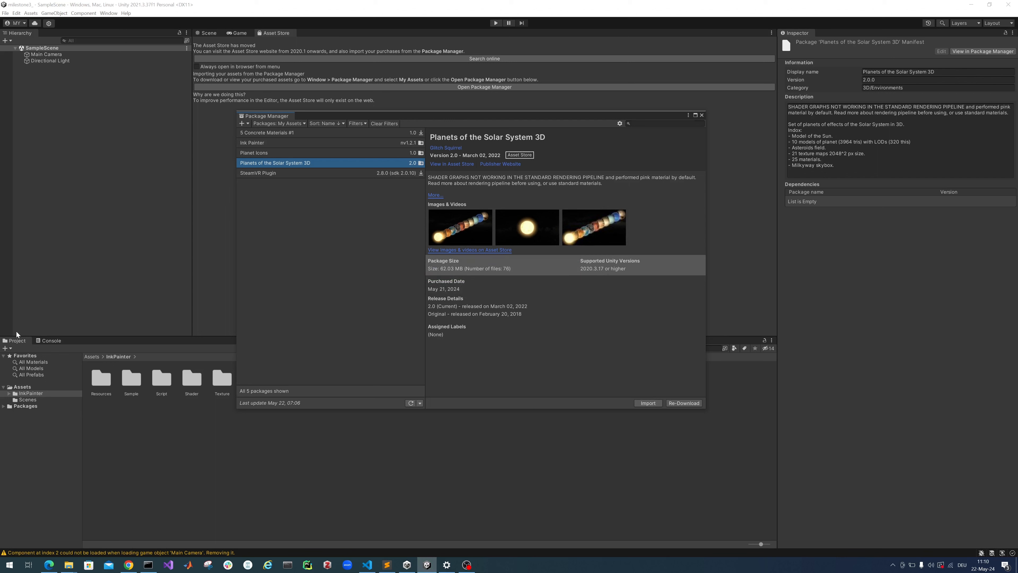
{"action": "left_click", "coordinate": [648, 403]}
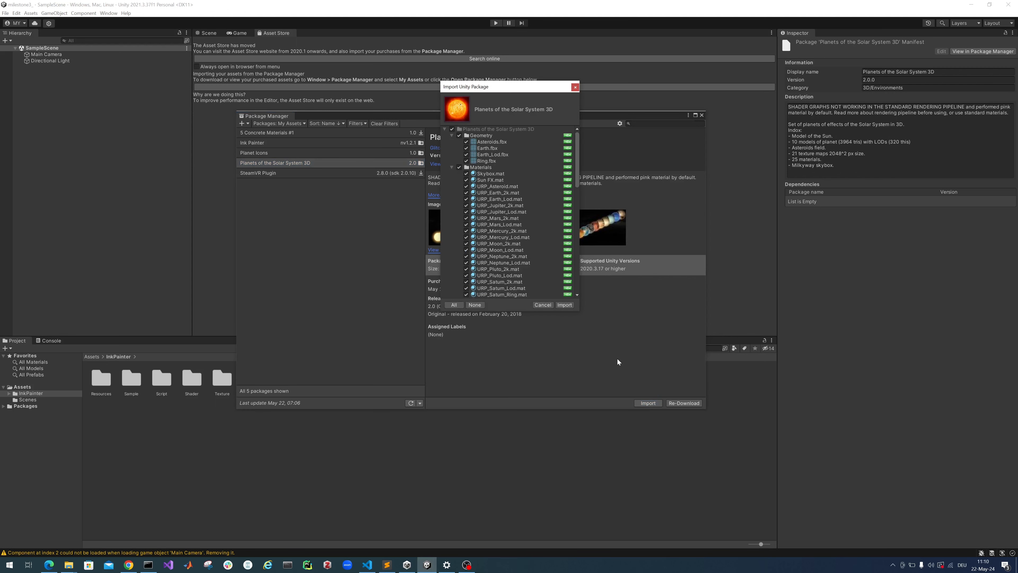
{"action": "left_click", "coordinate": [567, 305]}
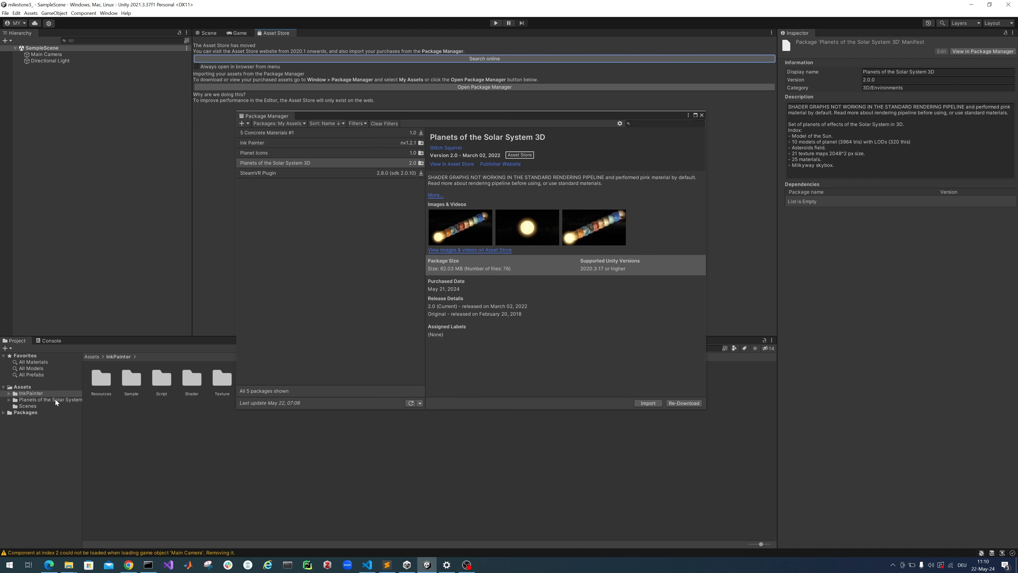
{"action": "left_click", "coordinate": [9, 399]}
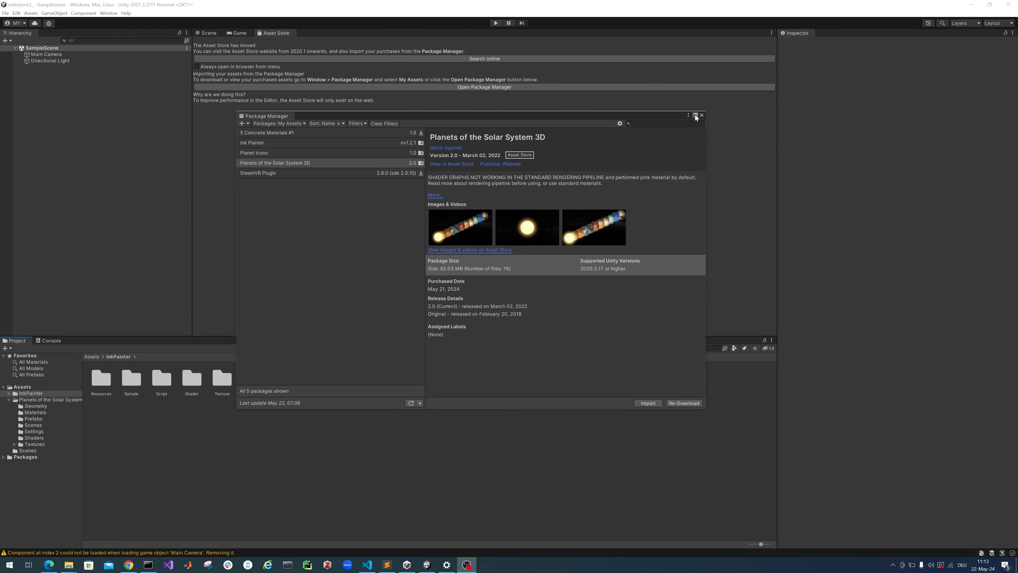
{"action": "left_click", "coordinate": [702, 115]}
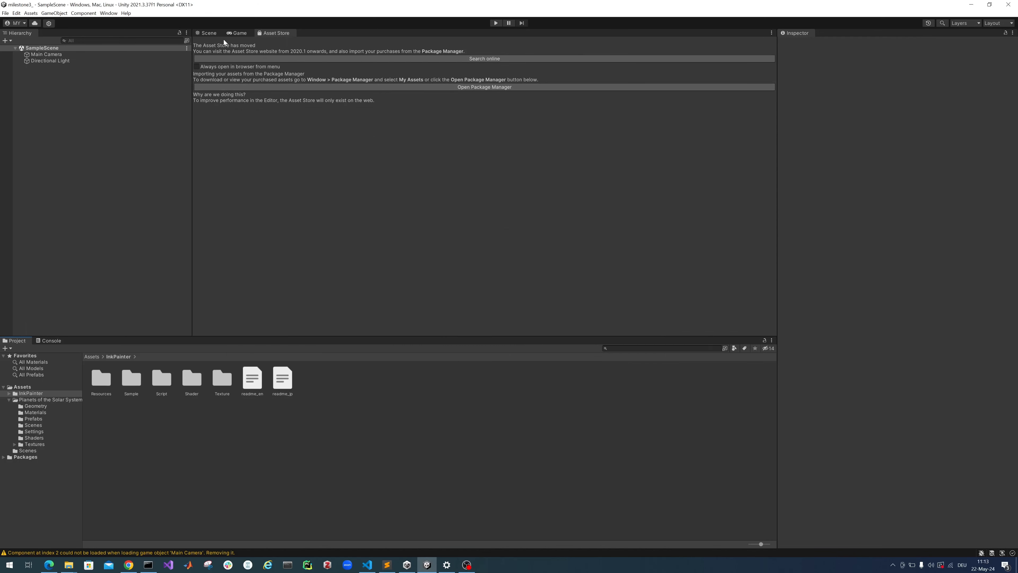
Step: Show the Scene view again and expand the InkPainter folder to see its subfolders
{"action": "left_click", "coordinate": [207, 33]}
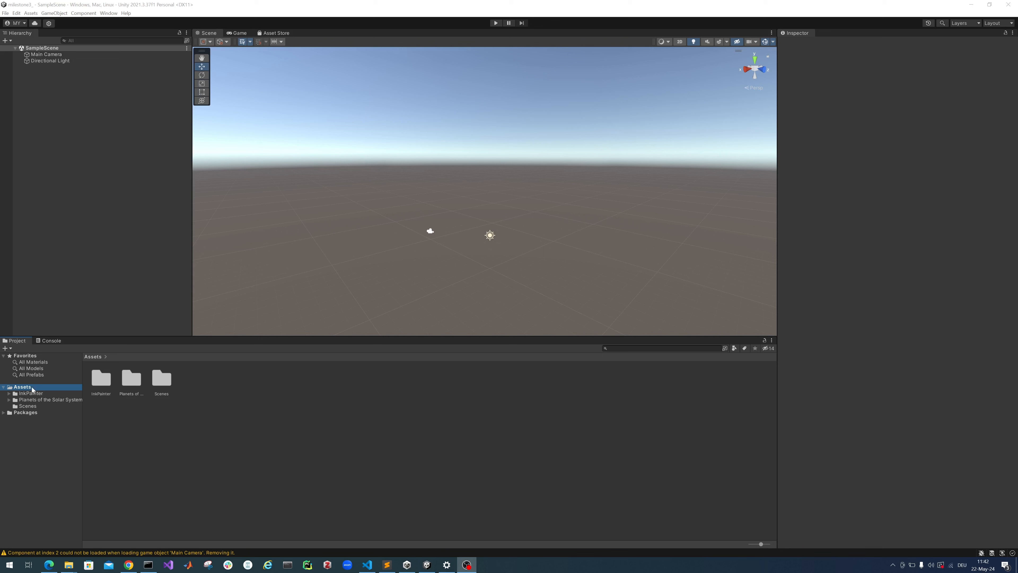
{"action": "left_click", "coordinate": [18, 394]}
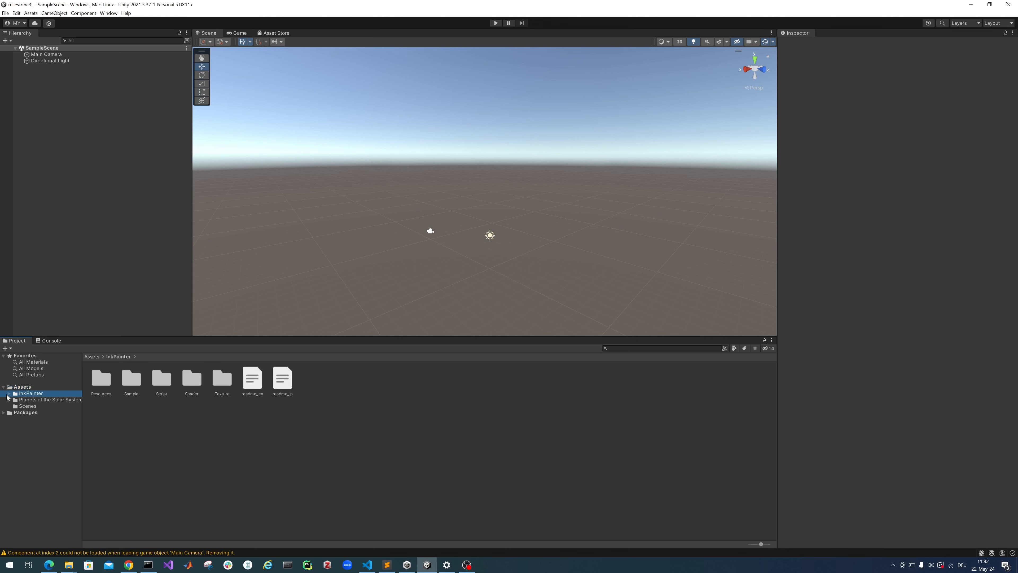
{"action": "left_click", "coordinate": [9, 393]}
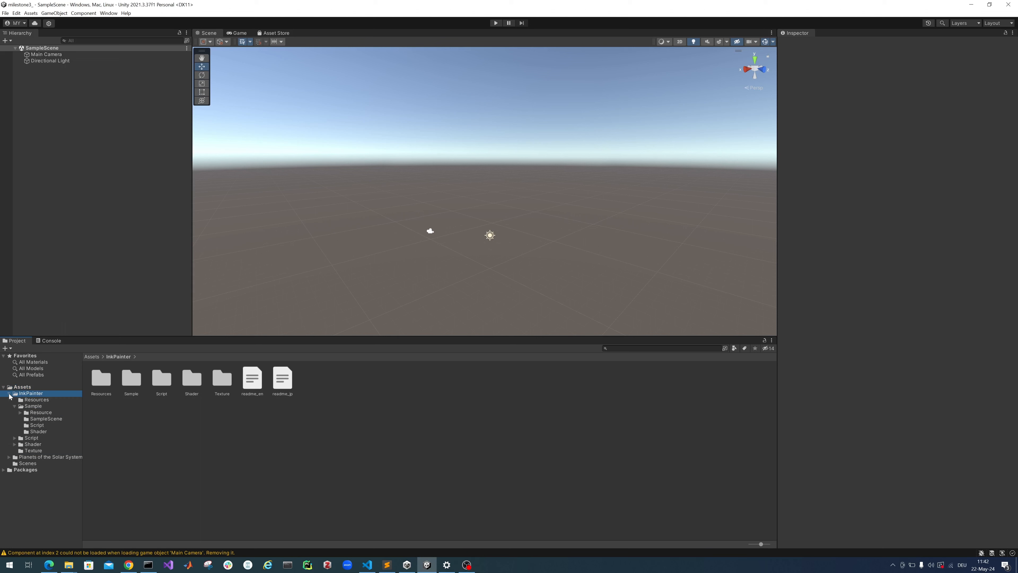
Step: Examine InkPainter's Resources folder and the Material and Texture subfolders inside the Sample folder's Resource folder
{"action": "left_click", "coordinate": [42, 400]}
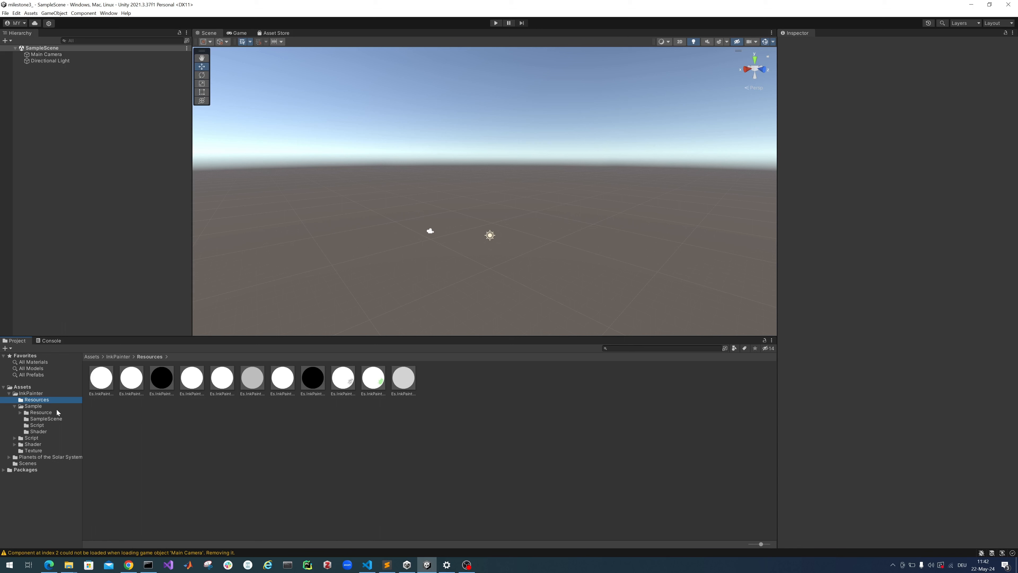
{"action": "left_click", "coordinate": [38, 413]}
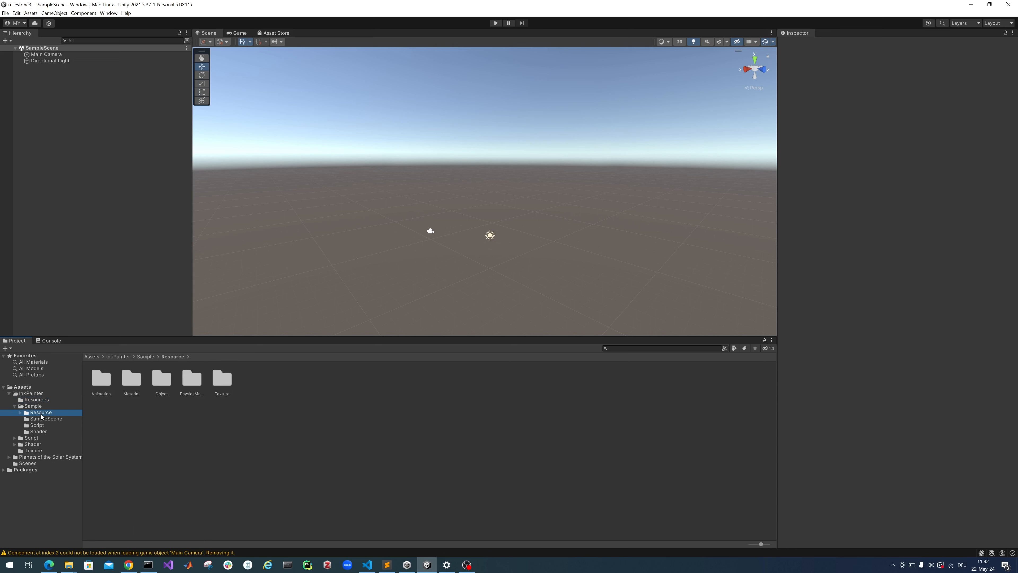
{"action": "left_click", "coordinate": [20, 412]}
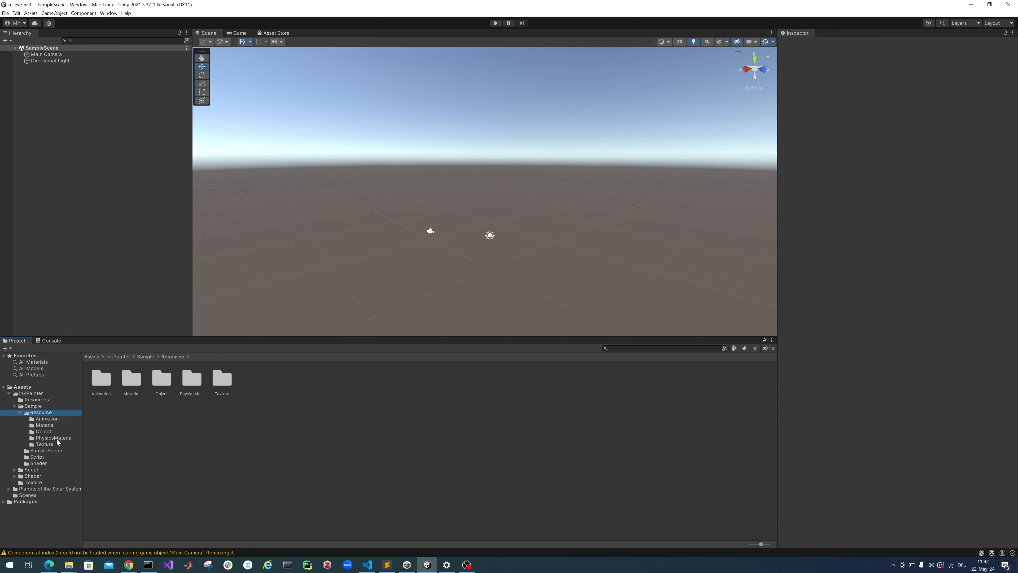
{"action": "left_click", "coordinate": [45, 425]}
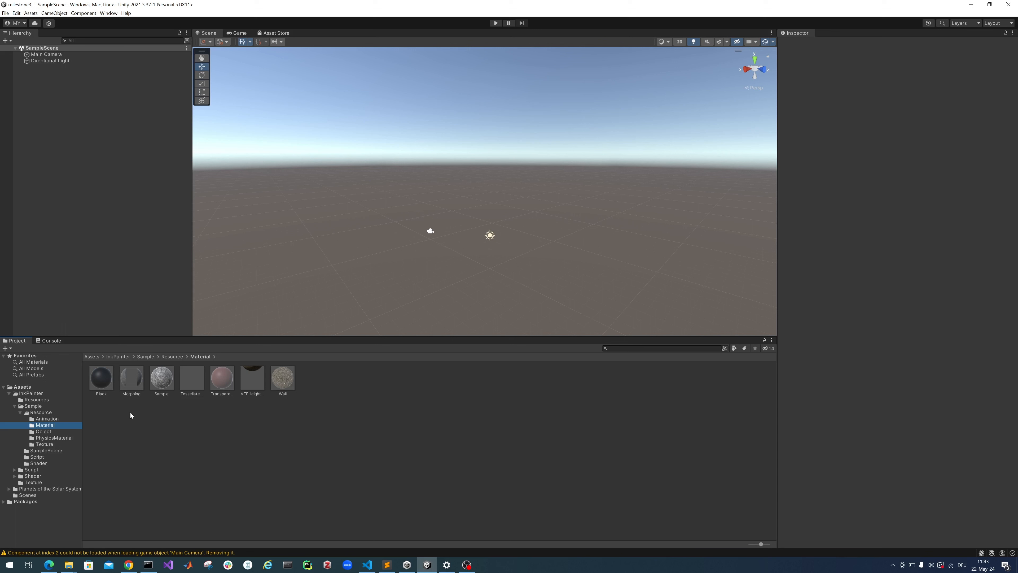
{"action": "left_click", "coordinate": [51, 444]}
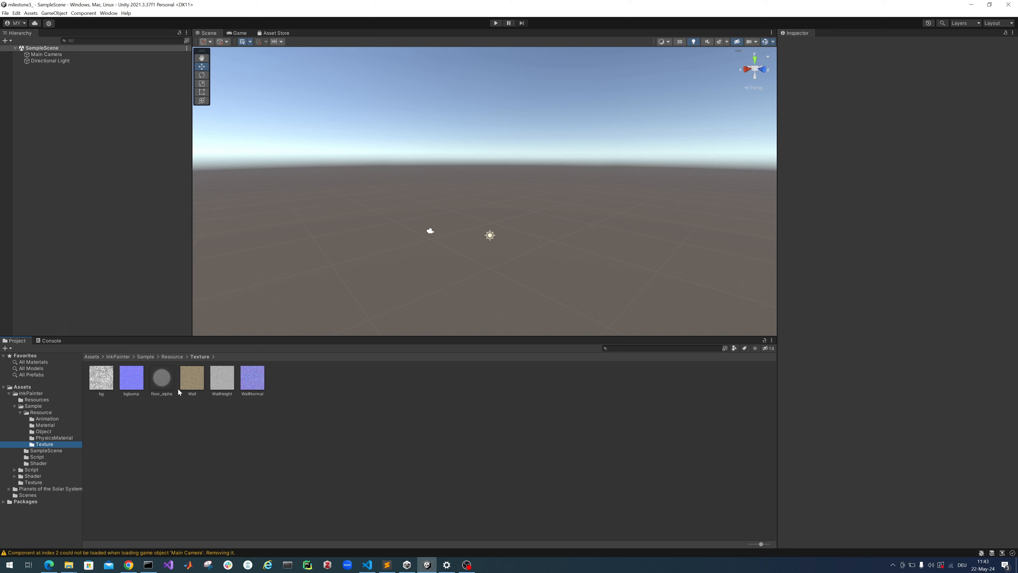
{"action": "left_click", "coordinate": [20, 413]}
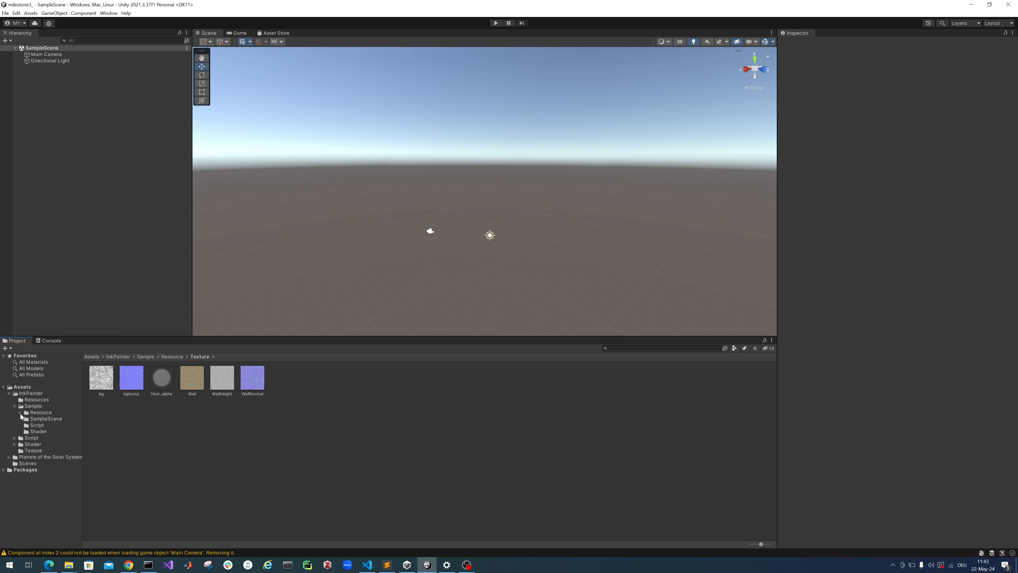
Step: Examine the Sample folder's SampleScene, Script and Shader folders, plus InkPainter's own Shader and Texture folders, and collapse InkPainter
{"action": "left_click", "coordinate": [46, 419]}
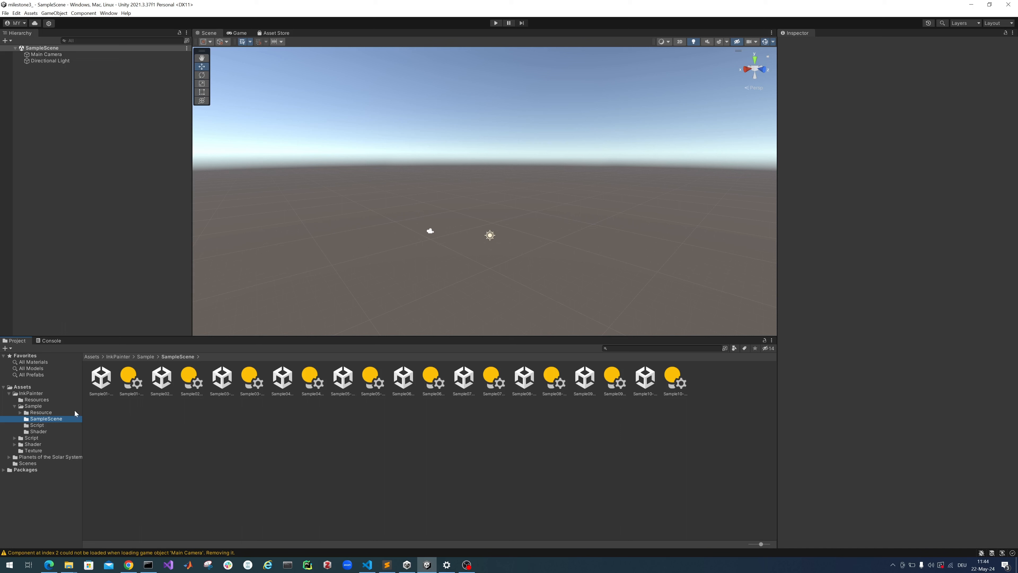
{"action": "left_click", "coordinate": [44, 426]}
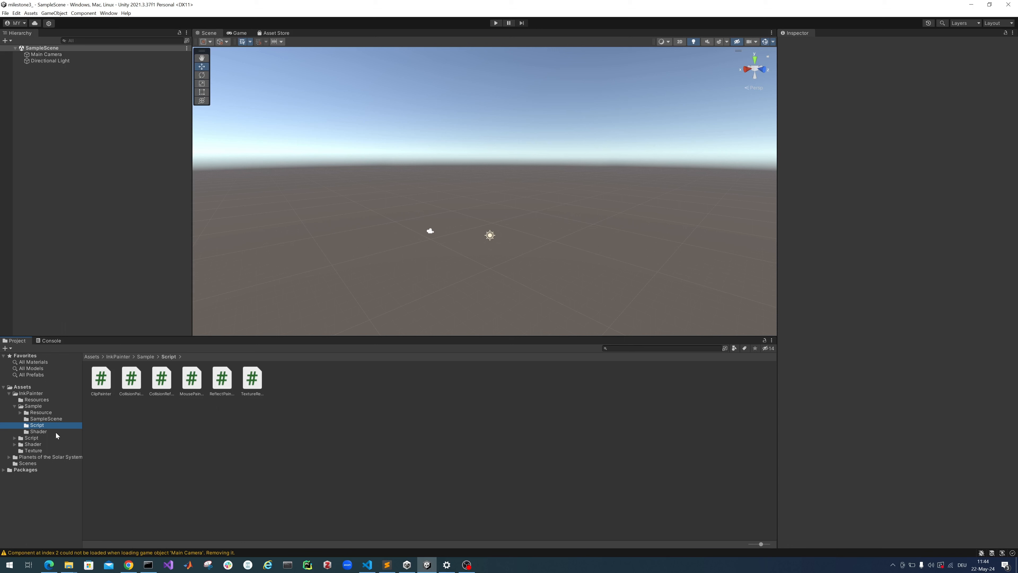
{"action": "left_click", "coordinate": [43, 432]}
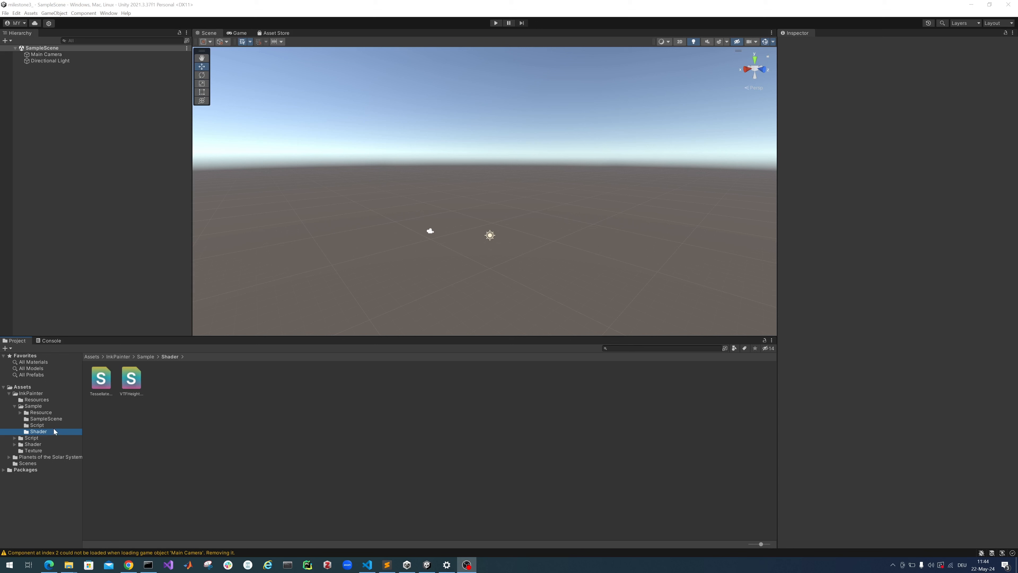
{"action": "left_click", "coordinate": [38, 444]}
{"action": "left_click", "coordinate": [37, 451]}
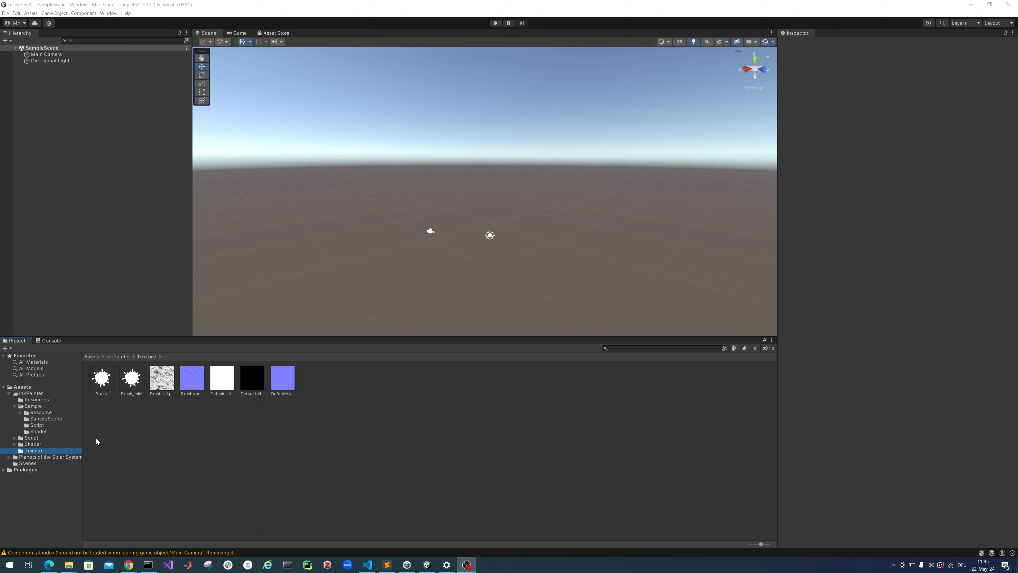
{"action": "left_click", "coordinate": [8, 394]}
Step: Create a new folder named Prefabs inside the InkPainter folder
{"action": "left_click", "coordinate": [29, 388]}
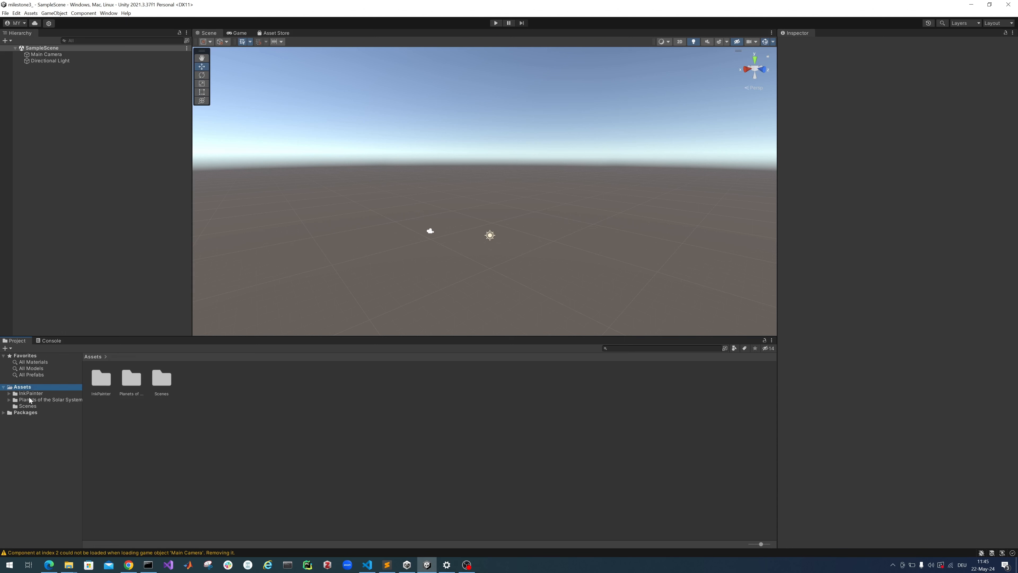
{"action": "left_click", "coordinate": [32, 394]}
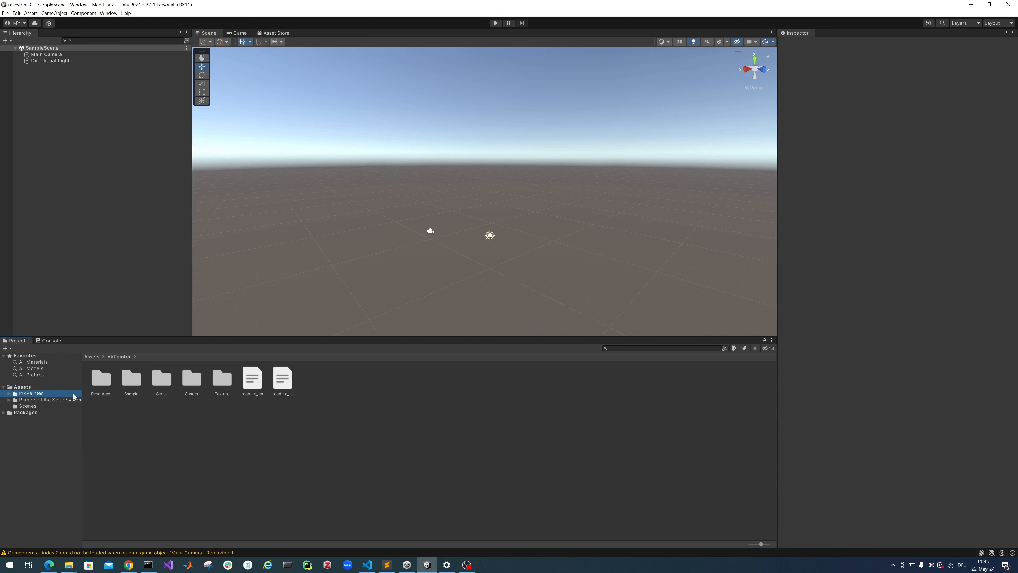
{"action": "right_click", "coordinate": [152, 425]}
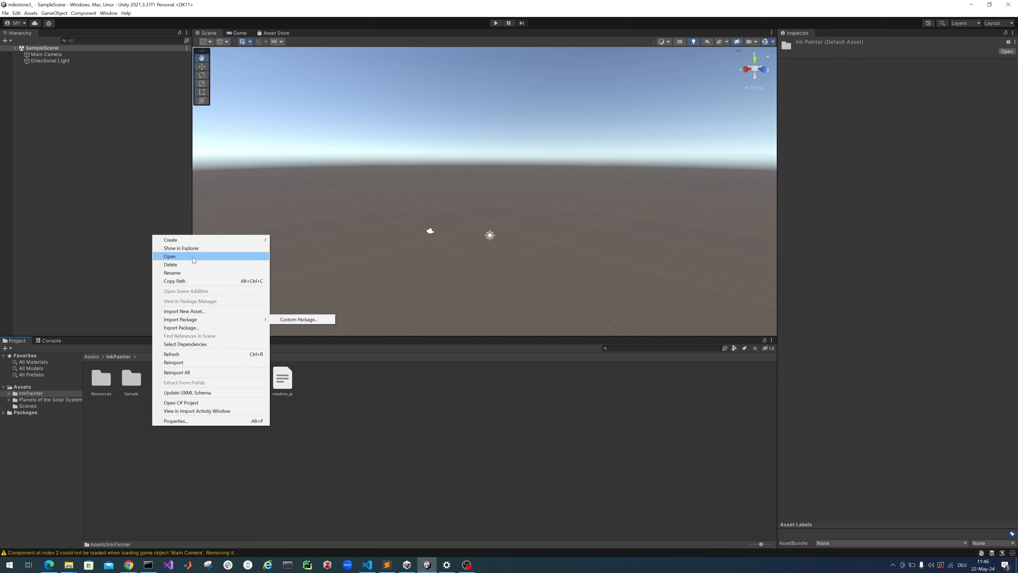
{"action": "mouse_move", "coordinate": [200, 238]}
{"action": "left_click", "coordinate": [313, 235]}
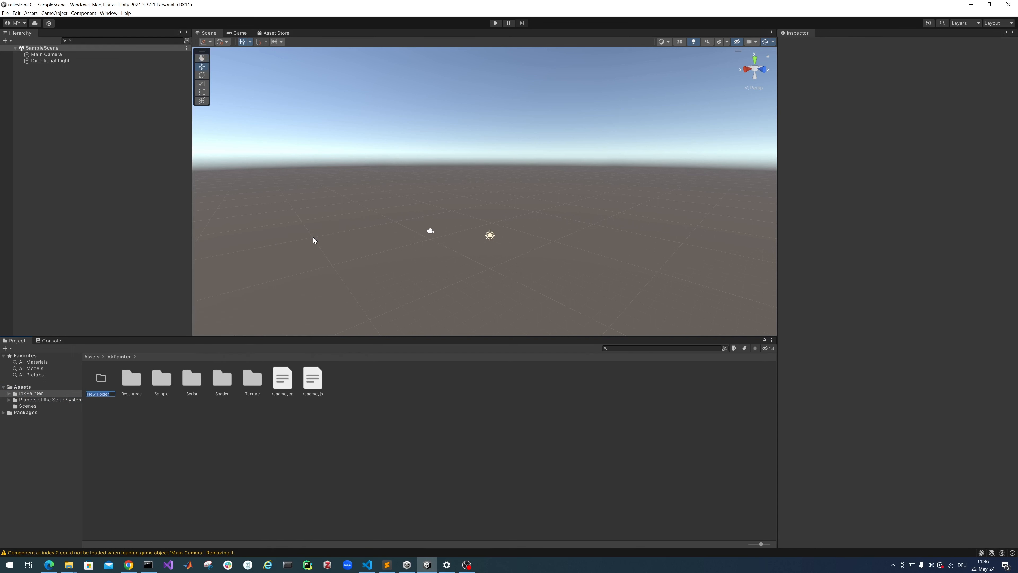
{"action": "type", "text": "Prefabs"}
{"action": "key", "text": "Return"}
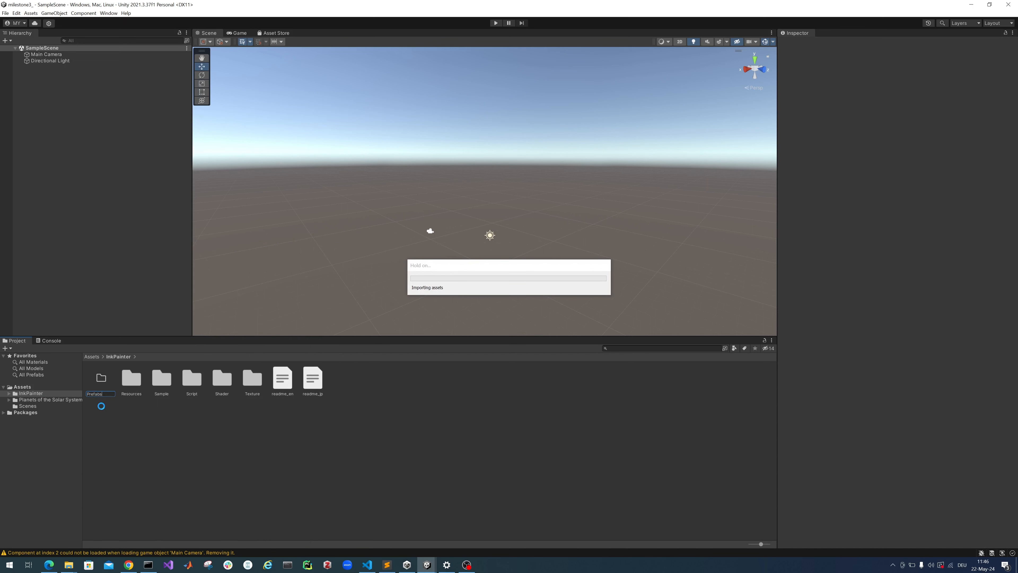
{"action": "left_click", "coordinate": [9, 394]}
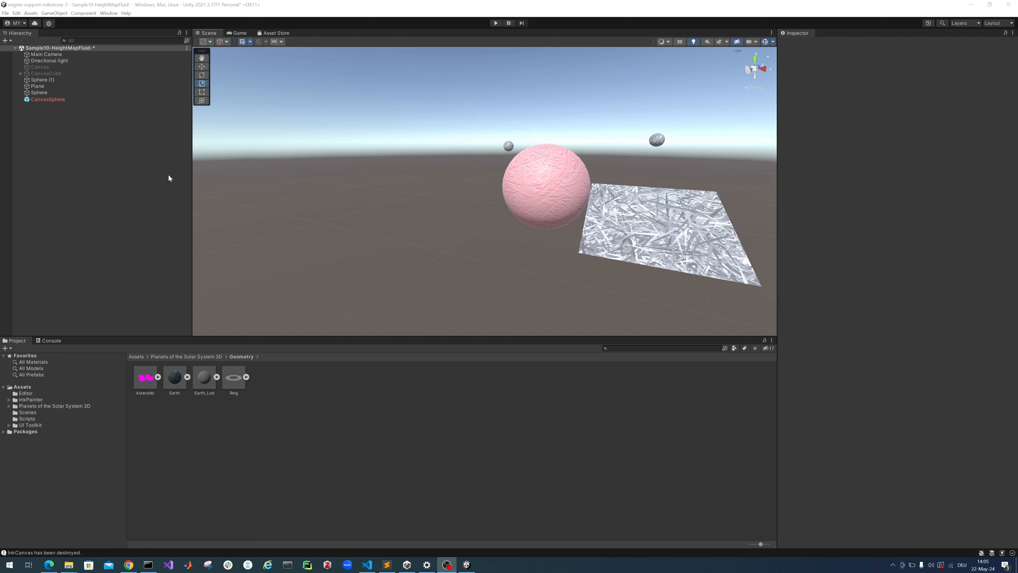
Step: Add a 3D sphere to the Sample10-HeightMapFluid scene and move it along the Z axis to about -24.22
{"action": "right_click", "coordinate": [89, 165]}
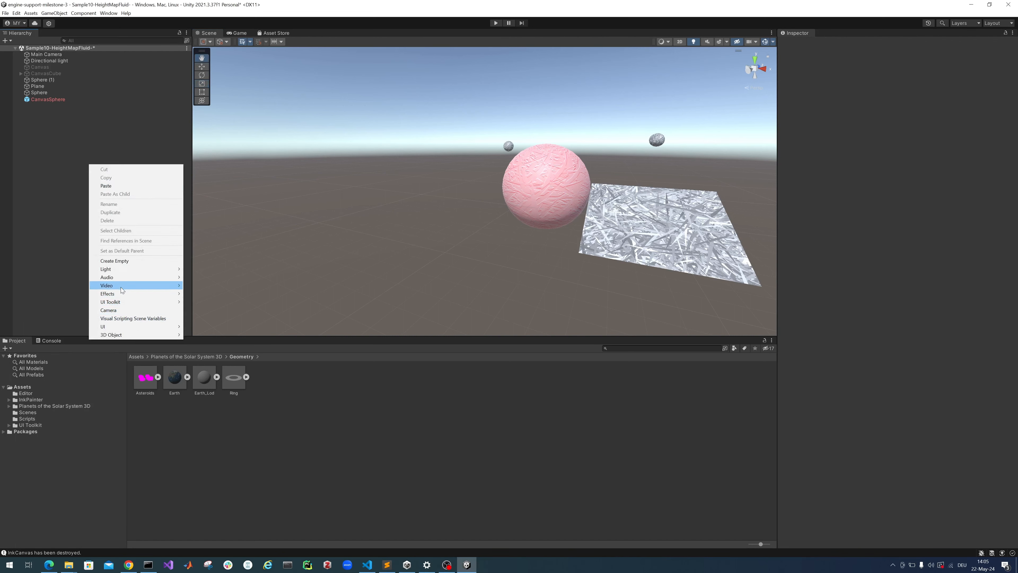
{"action": "mouse_move", "coordinate": [120, 335]}
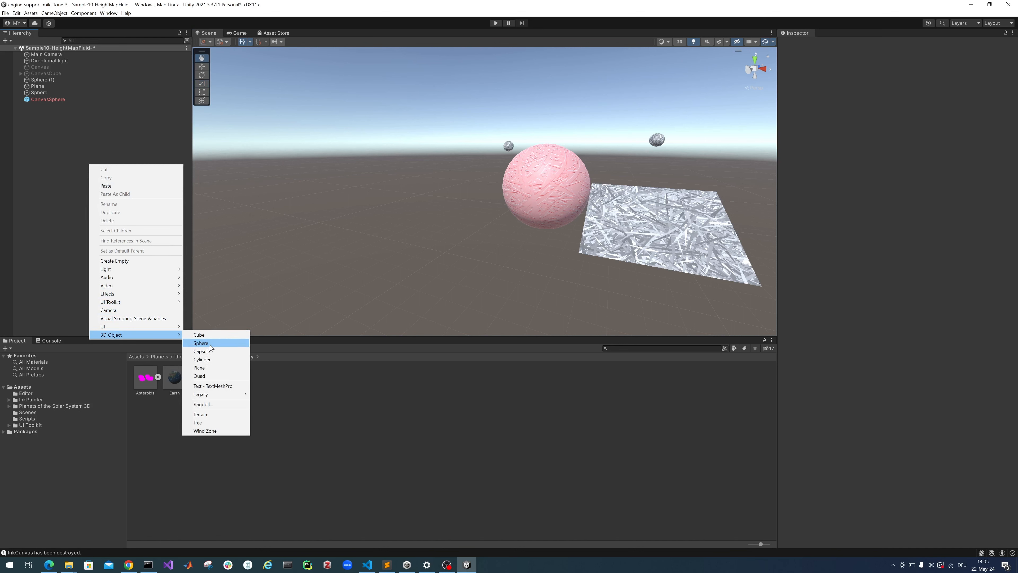
{"action": "left_click", "coordinate": [211, 346]}
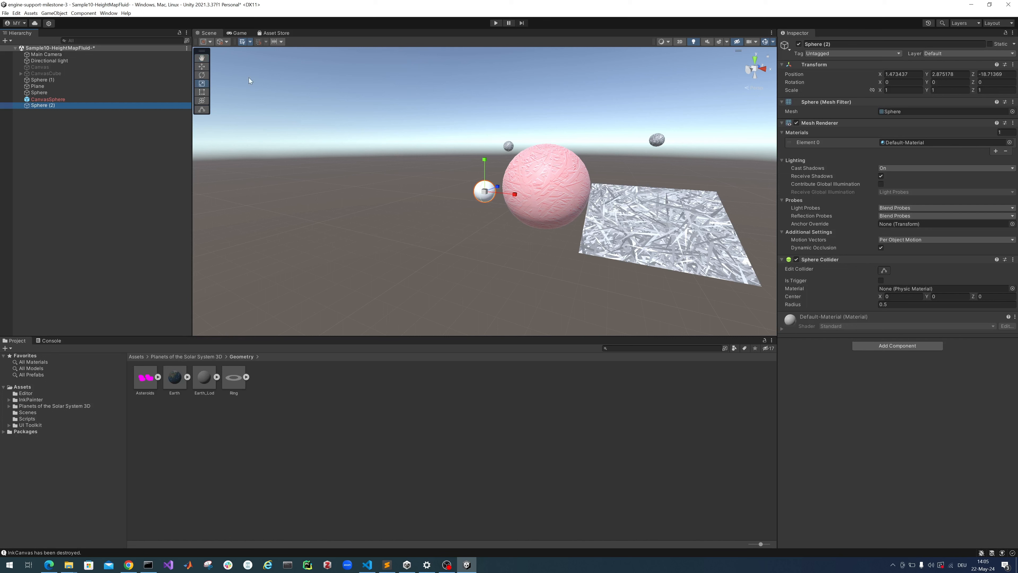
{"action": "left_click", "coordinate": [204, 67]}
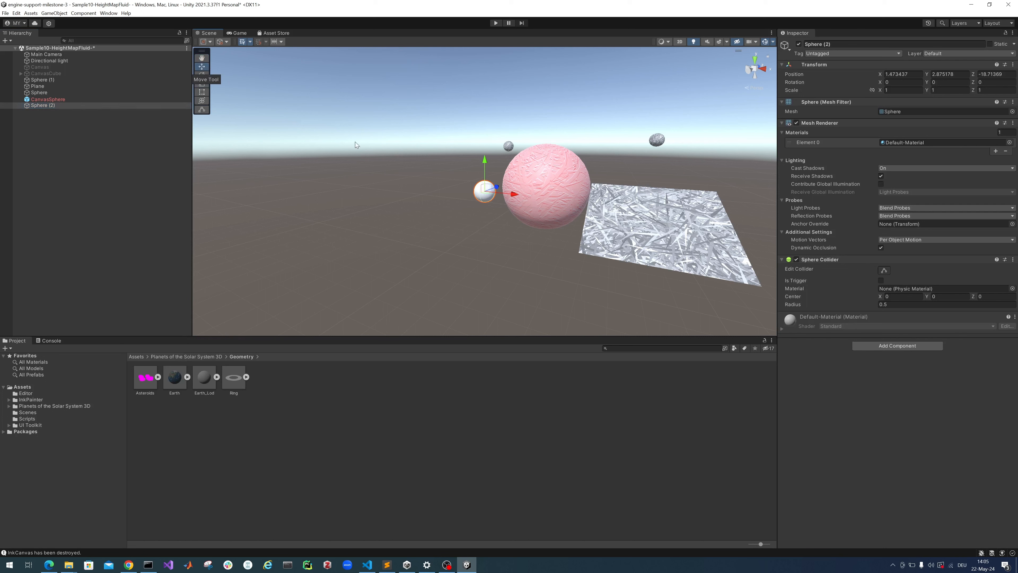
{"action": "left_click_drag", "start_coordinate": [494, 189], "coordinate": [416, 218]}
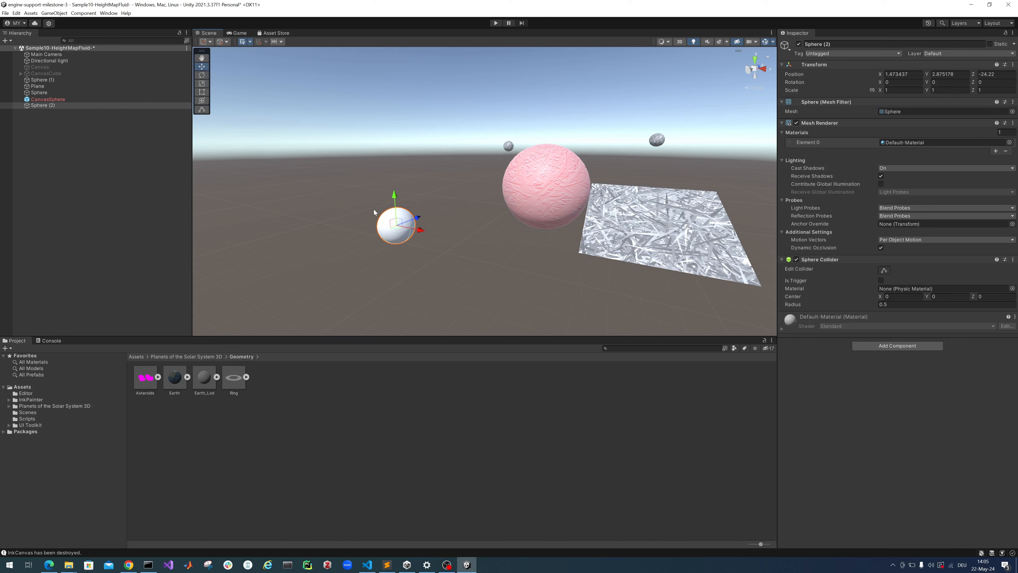
Step: Scale the new white sphere uniformly to about 2.05 on all three axes
{"action": "left_click", "coordinate": [411, 255]}
{"action": "left_click", "coordinate": [398, 226]}
{"action": "key", "text": "r"}
{"action": "left_click_drag", "start_coordinate": [397, 228], "coordinate": [433, 209]}
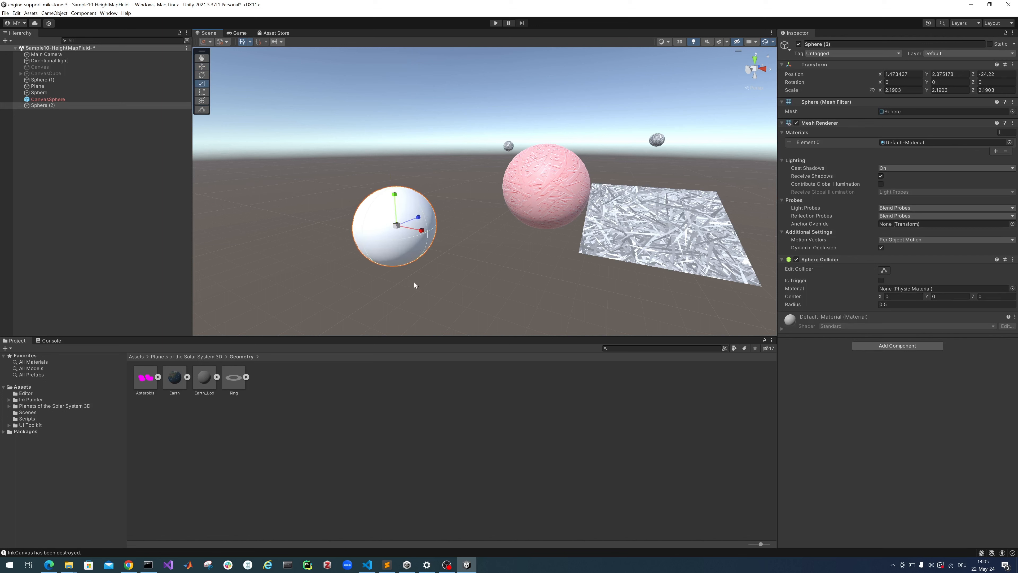
{"action": "left_click", "coordinate": [419, 281]}
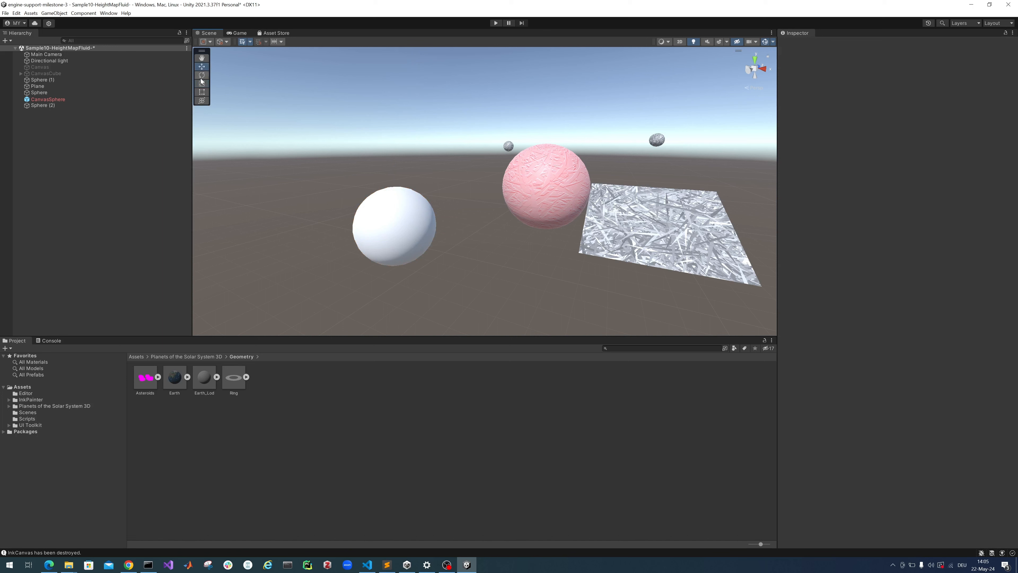
{"action": "left_click", "coordinate": [395, 236]}
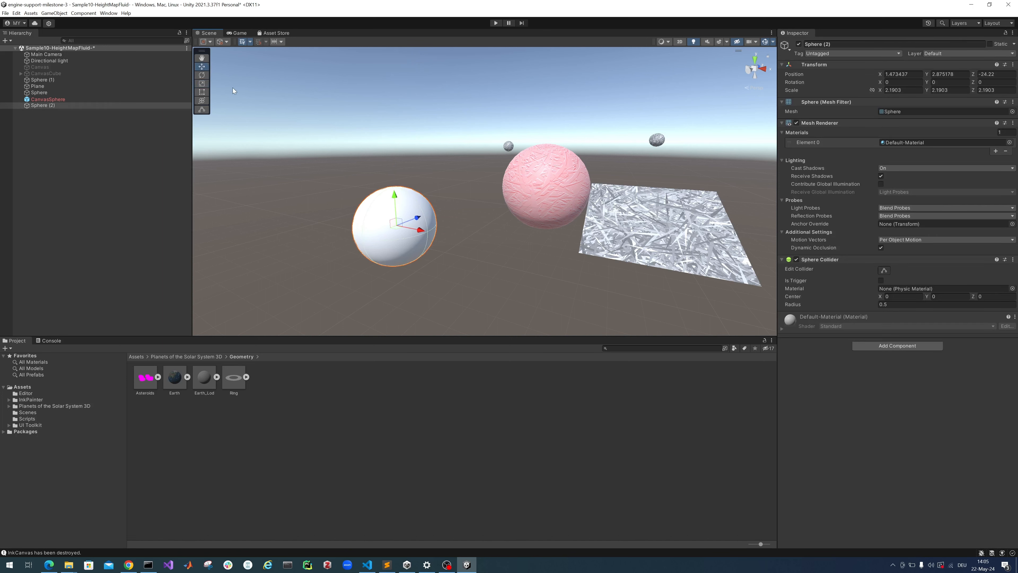
{"action": "left_click", "coordinate": [203, 84]}
{"action": "mouse_move", "coordinate": [397, 227]}
{"action": "left_mouse_down"}
{"action": "mouse_move", "coordinate": [396, 245]}
{"action": "mouse_move", "coordinate": [397, 203]}
{"action": "mouse_move", "coordinate": [395, 220]}
{"action": "left_mouse_up"}
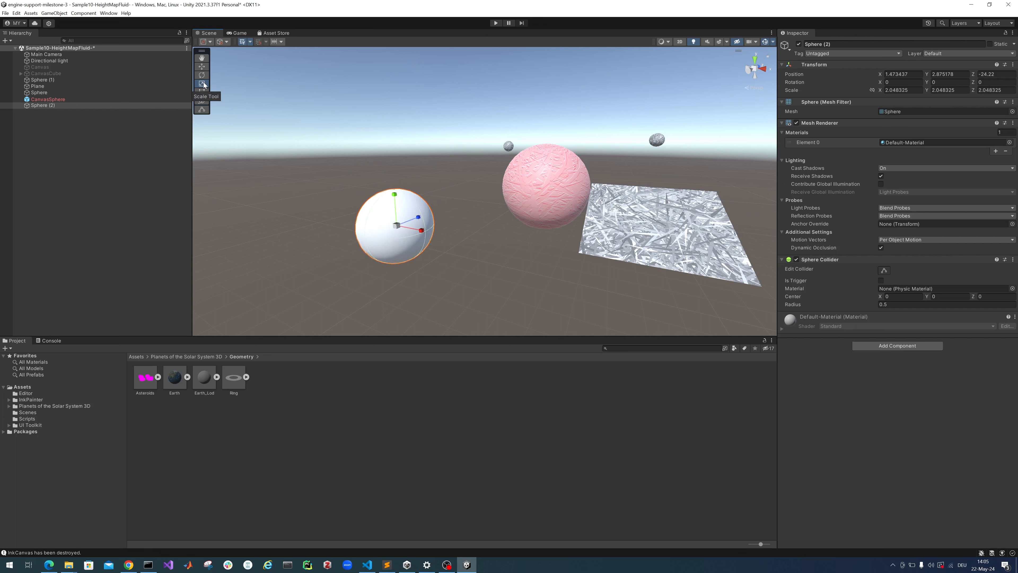
{"action": "left_click", "coordinate": [327, 250]}
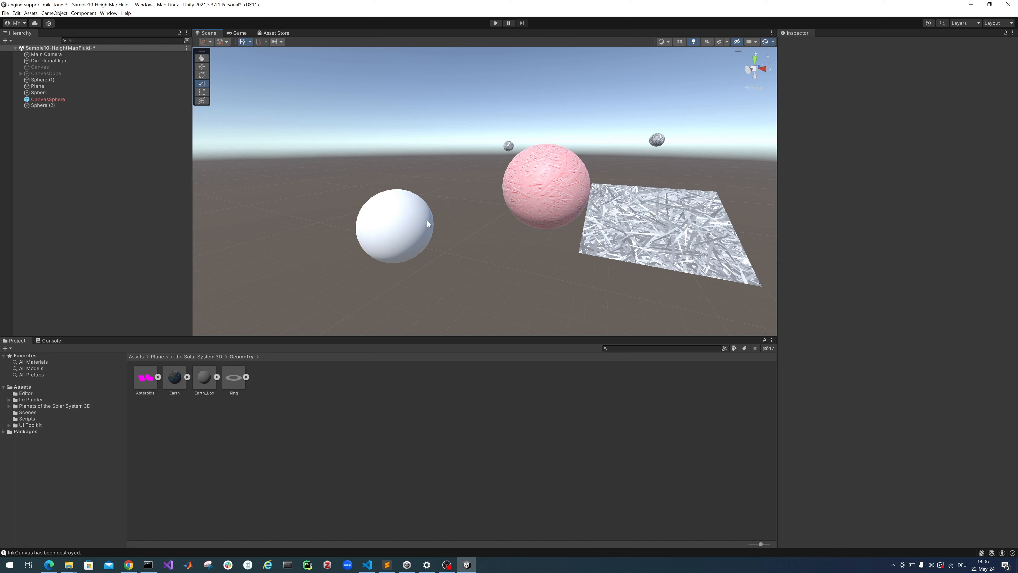
Step: Place the Earth model from the Planets of the Solar System 3D Geometry folder in the scene beside the white sphere
{"action": "left_click", "coordinate": [9, 405]}
{"action": "left_click", "coordinate": [34, 414]}
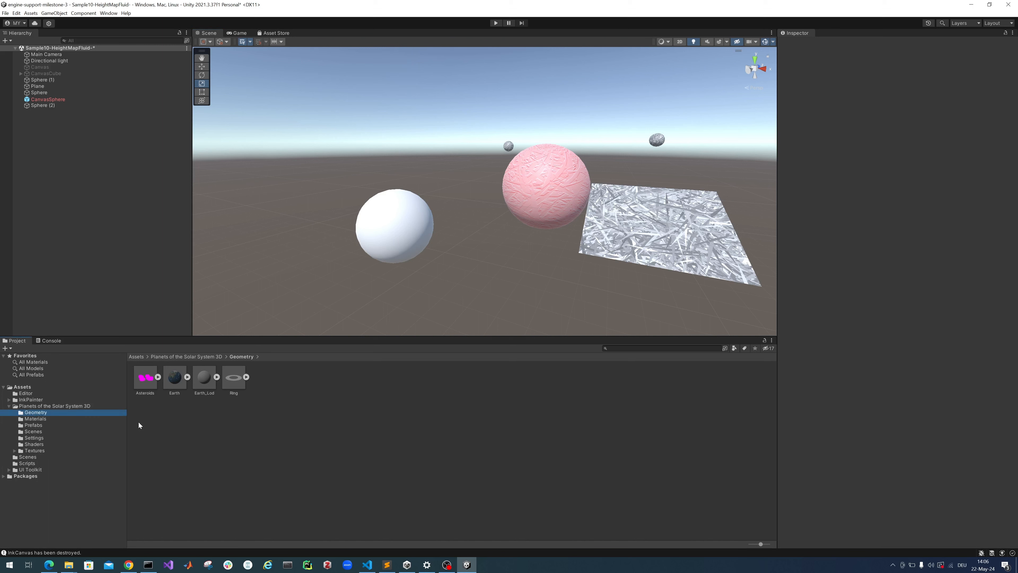
{"action": "left_click", "coordinate": [177, 382]}
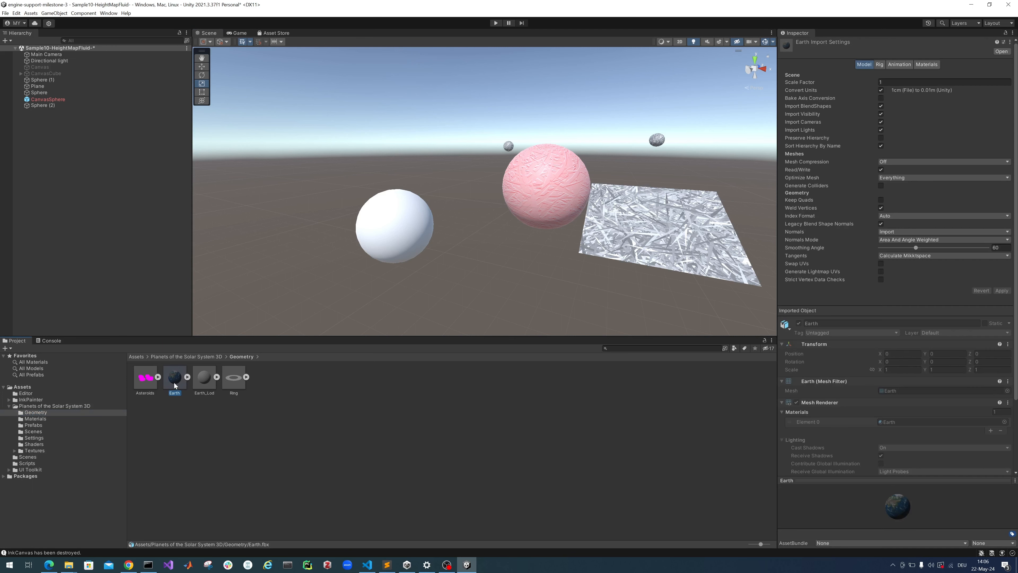
{"action": "left_click_drag", "start_coordinate": [178, 382], "coordinate": [300, 236]}
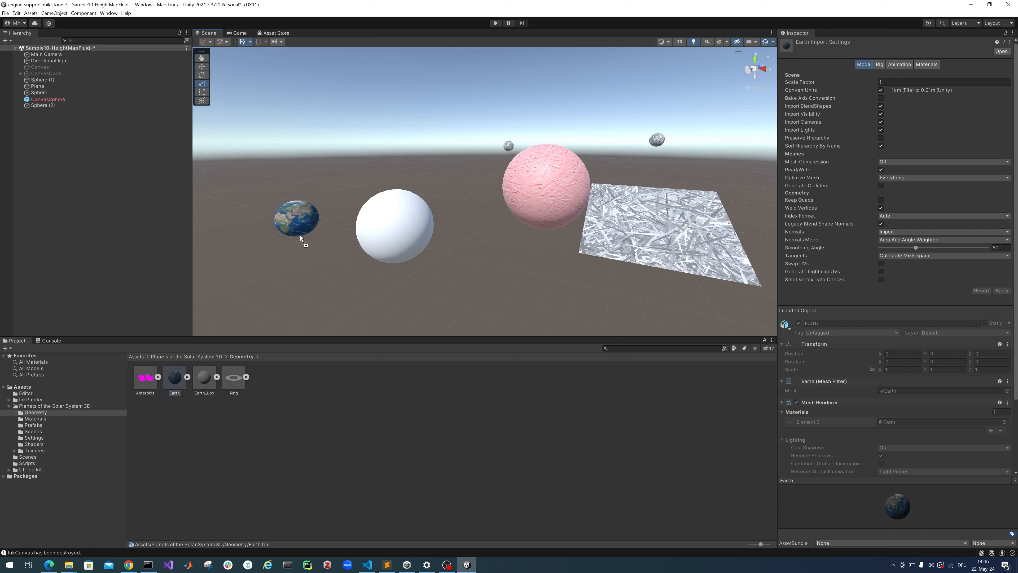
{"action": "left_click", "coordinate": [176, 390]}
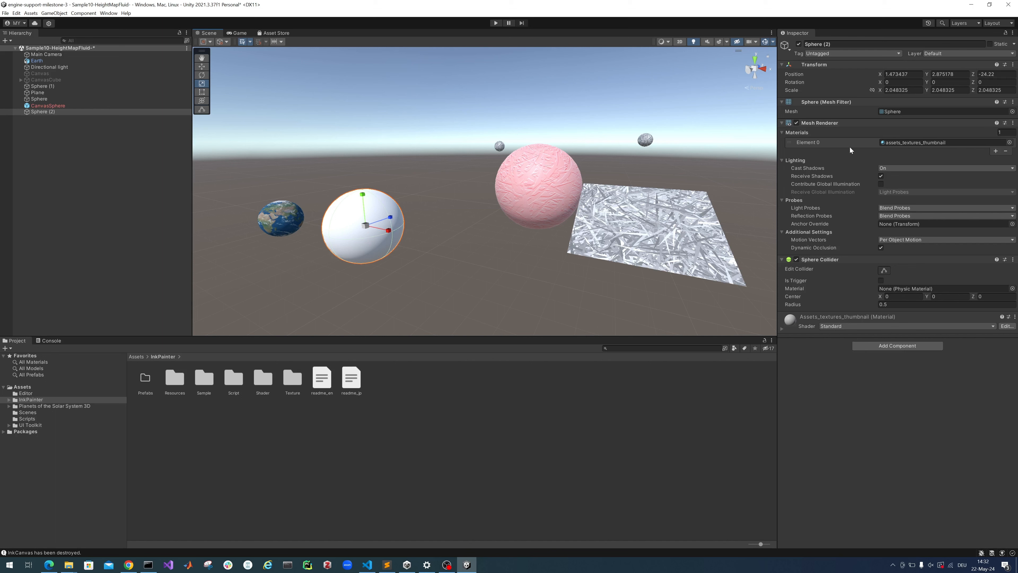
Step: Try the Black and InkPainter TextureMorphing materials on the white sphere, and apply the Jupiter_2k material to it
{"action": "left_click", "coordinate": [1009, 142]}
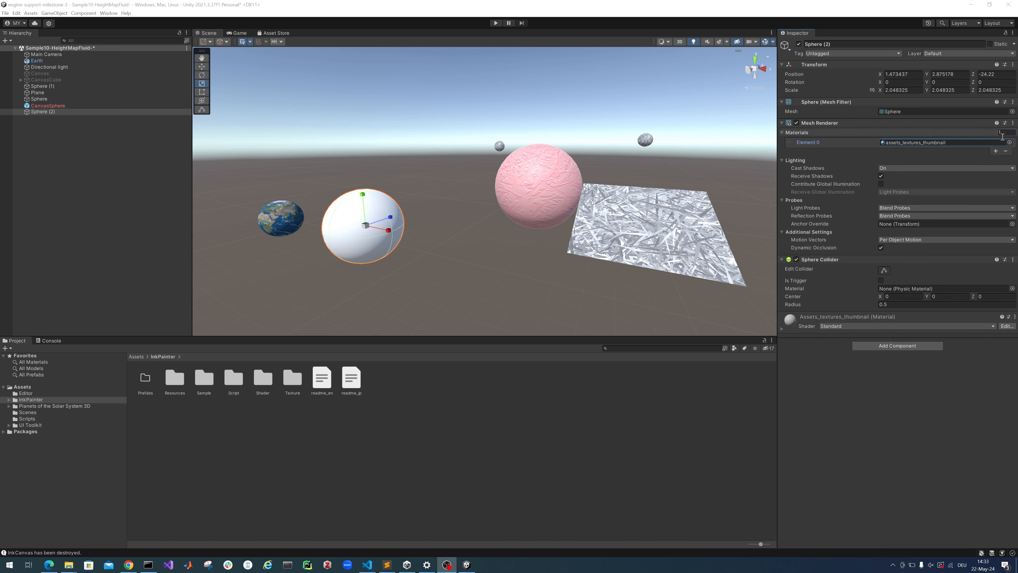
{"action": "left_click", "coordinate": [1009, 143]}
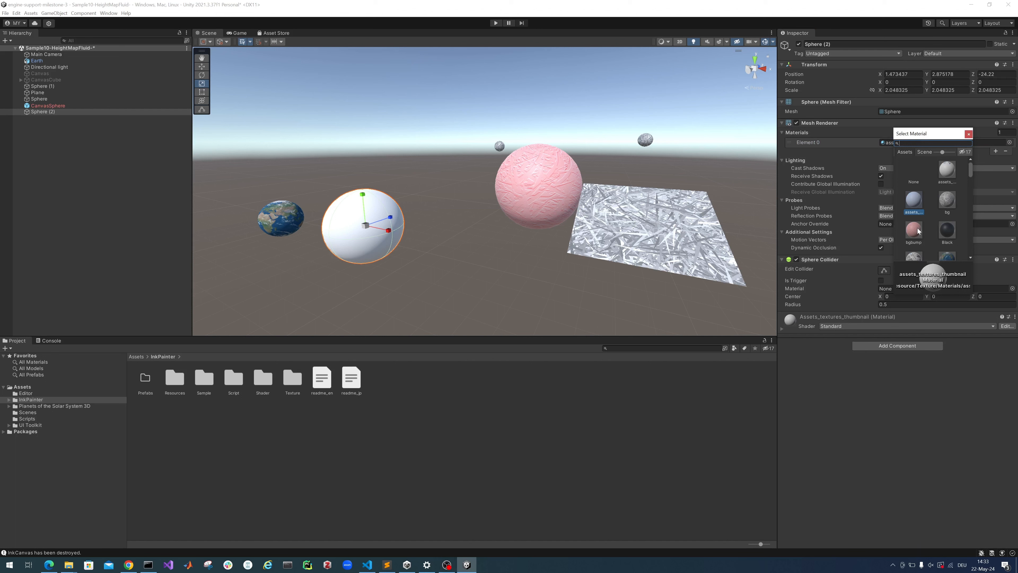
{"action": "left_click", "coordinate": [947, 230]}
{"action": "left_click_drag", "start_coordinate": [970, 168], "coordinate": [968, 175]}
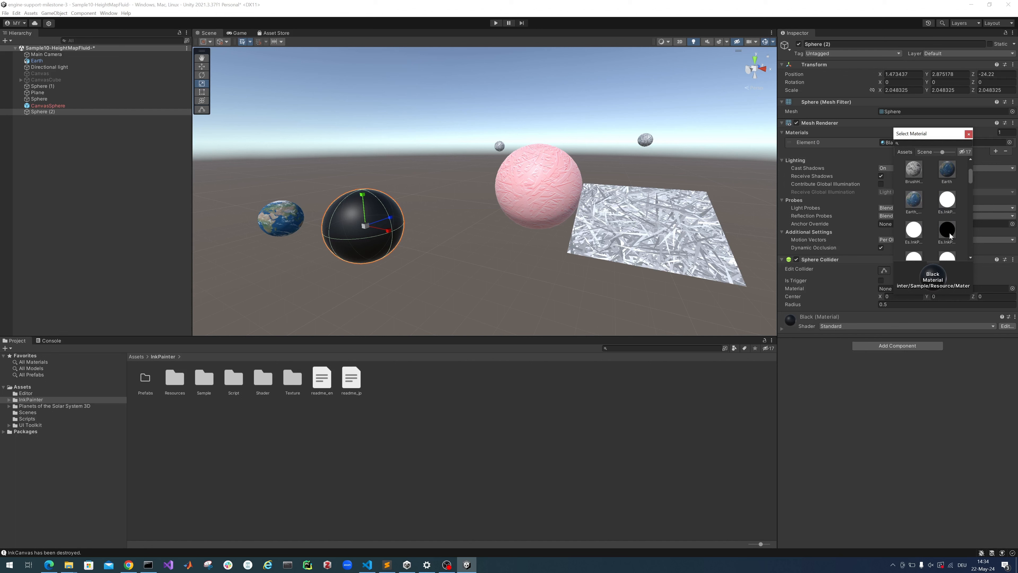
{"action": "scroll", "coordinate": [950, 200], "scroll_direction": "down", "scroll_amount": 1}
{"action": "left_click", "coordinate": [953, 198]}
{"action": "left_click_drag", "start_coordinate": [969, 173], "coordinate": [968, 189]}
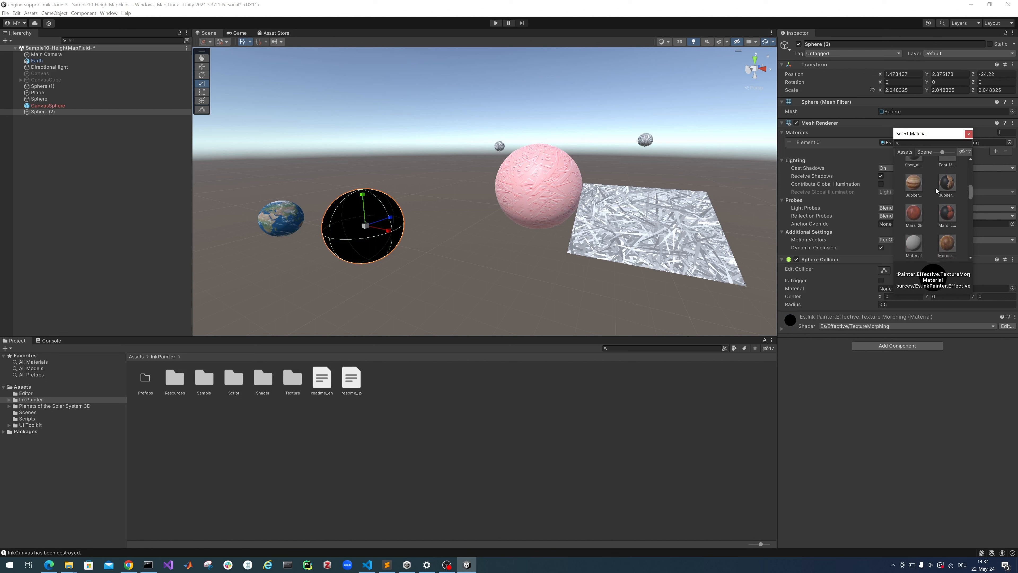
{"action": "left_click", "coordinate": [909, 187]}
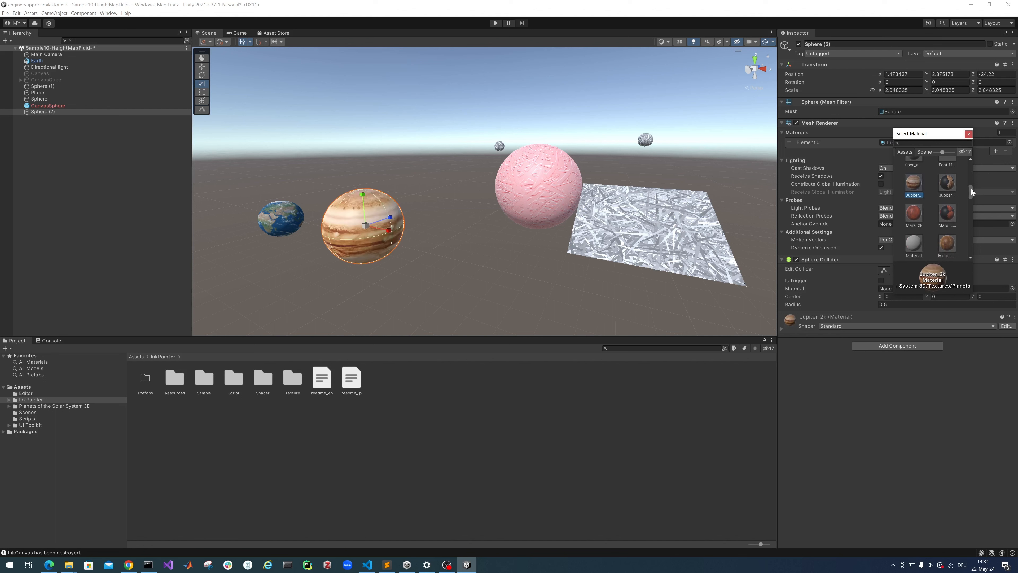
Step: Apply the WallNormal material to the large sphere beside the Earth model
{"action": "left_click_drag", "start_coordinate": [972, 189], "coordinate": [968, 233]}
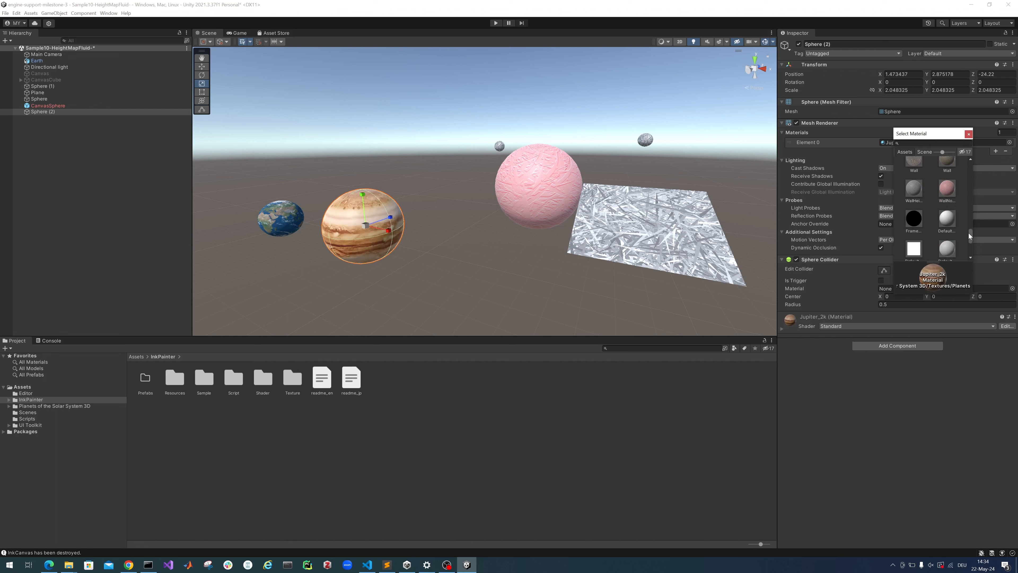
{"action": "left_click", "coordinate": [949, 195]}
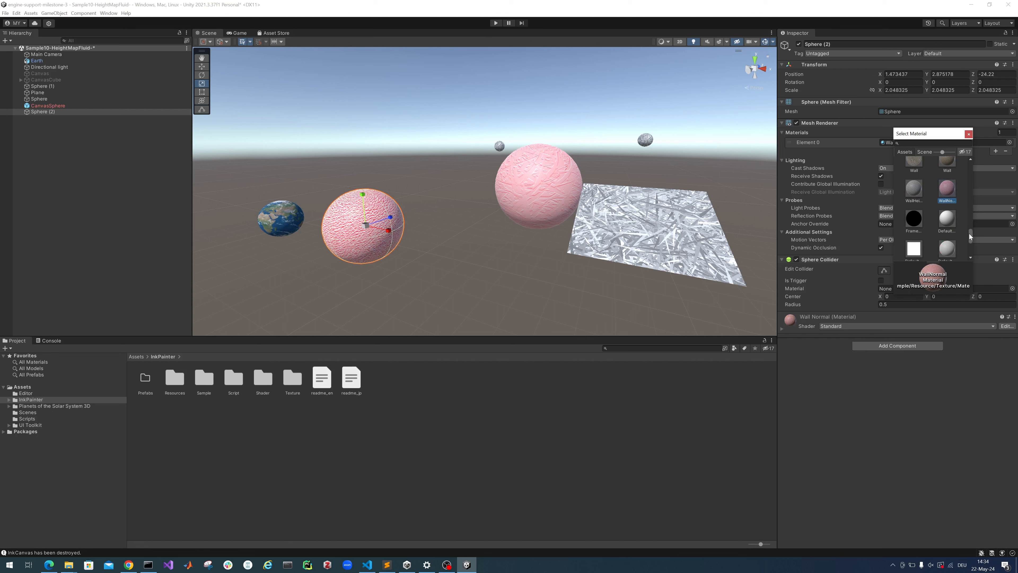
{"action": "left_click", "coordinate": [969, 134]}
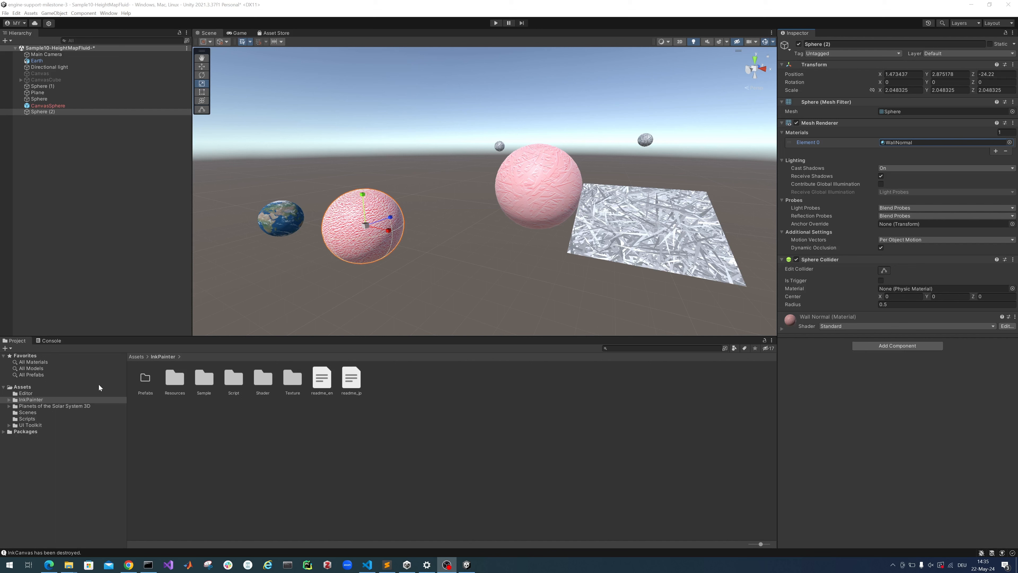
Step: Try the Transparent and Wall materials from InkPainter's Sample/Resource/Material folder on the sphere beside the Earth model
{"action": "left_click", "coordinate": [9, 400]}
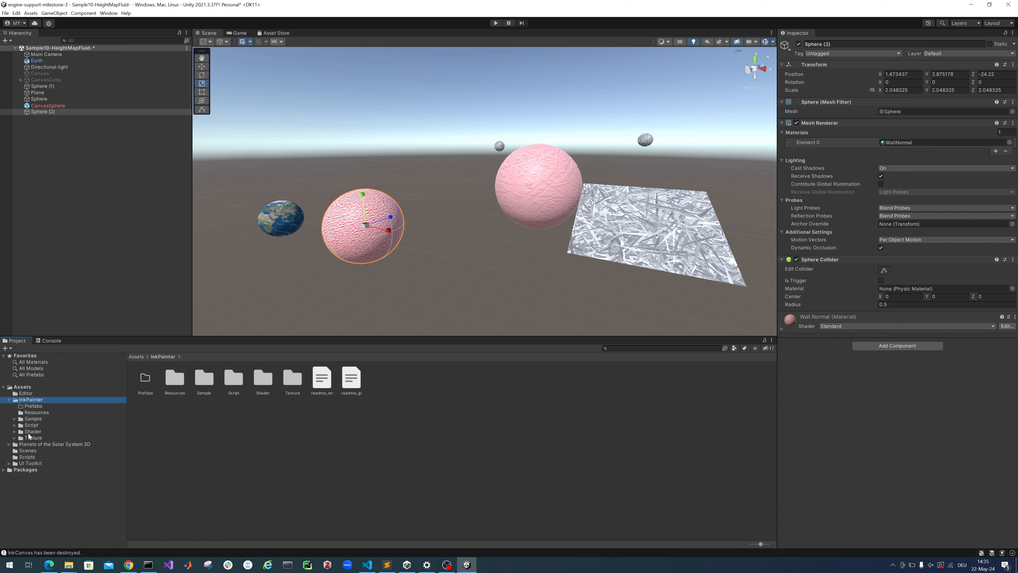
{"action": "left_click", "coordinate": [24, 420]}
{"action": "left_click", "coordinate": [15, 419]}
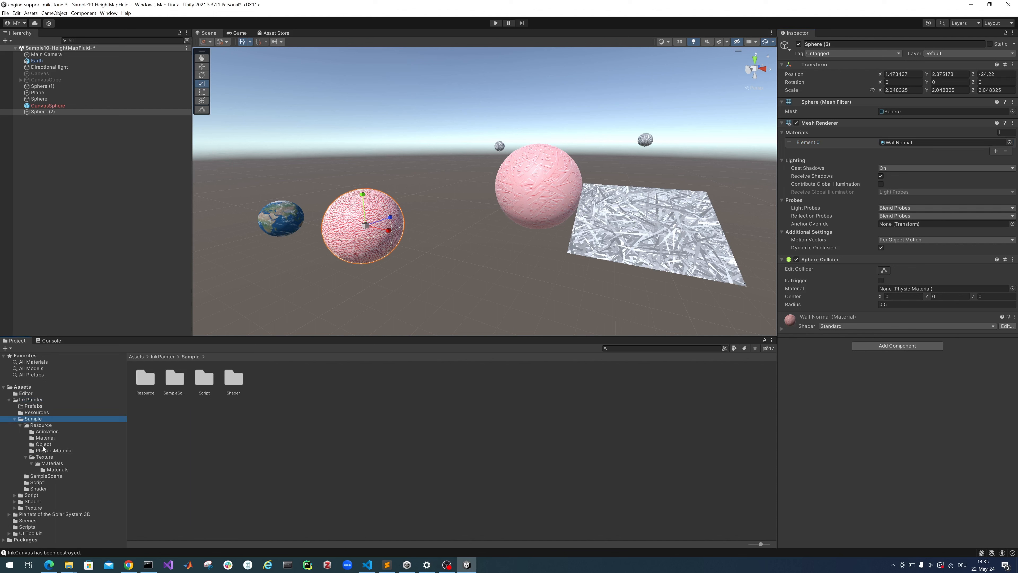
{"action": "left_click", "coordinate": [46, 437]}
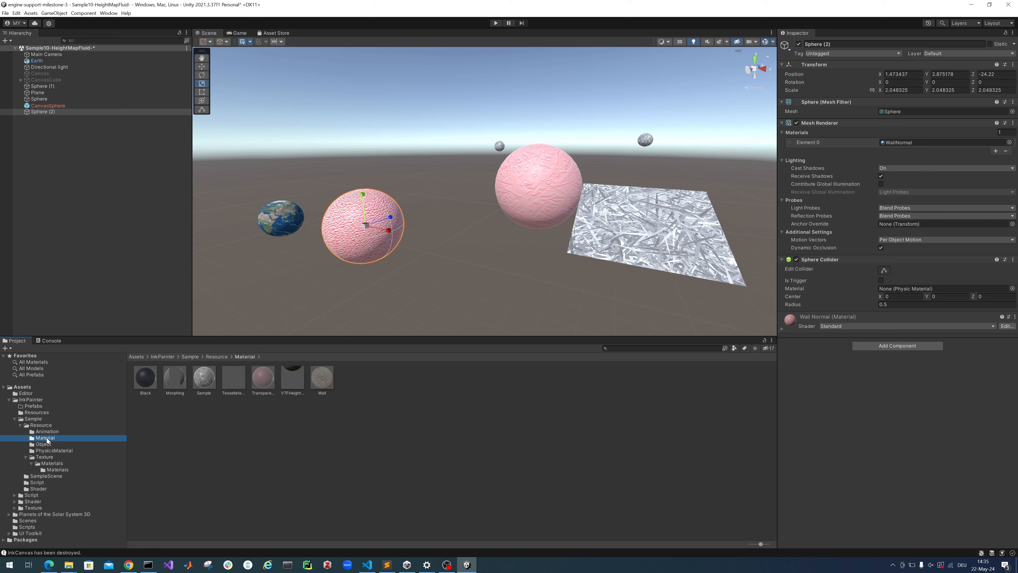
{"action": "left_click", "coordinate": [263, 382]}
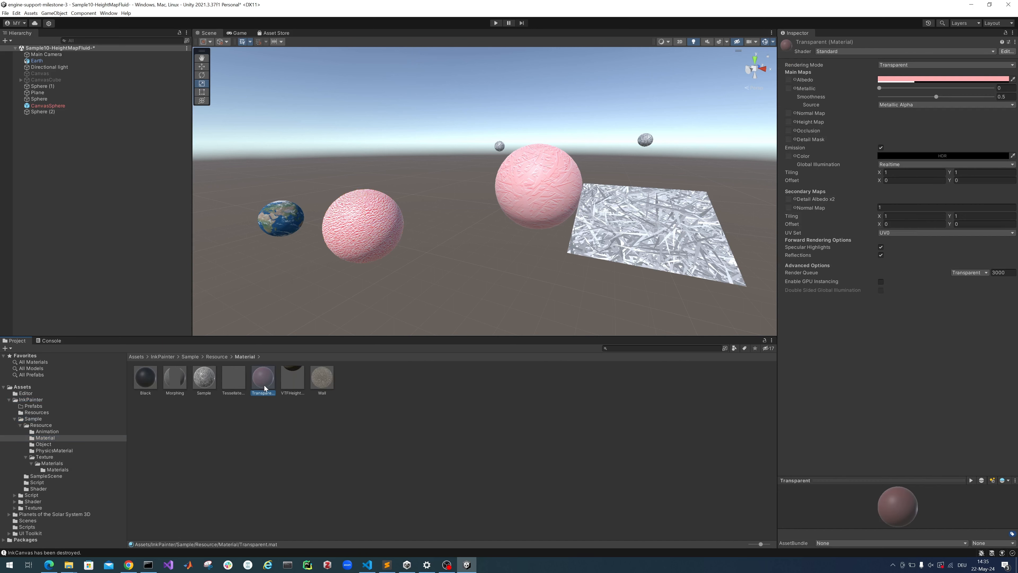
{"action": "left_click_drag", "start_coordinate": [264, 385], "coordinate": [367, 227]}
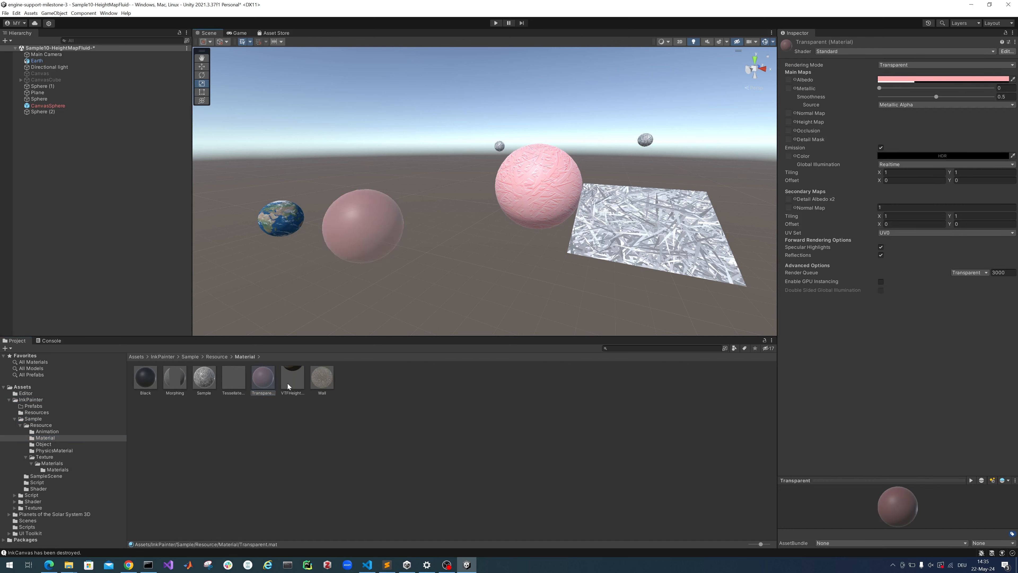
{"action": "left_click_drag", "start_coordinate": [320, 387], "coordinate": [370, 252]}
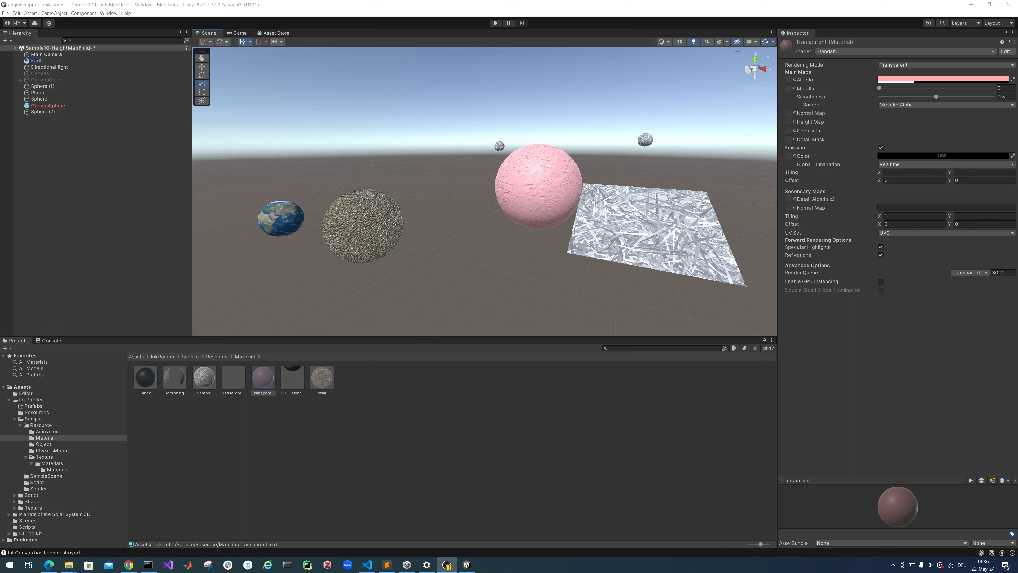
{"action": "left_click", "coordinate": [383, 242]}
{"action": "left_click", "coordinate": [383, 246]}
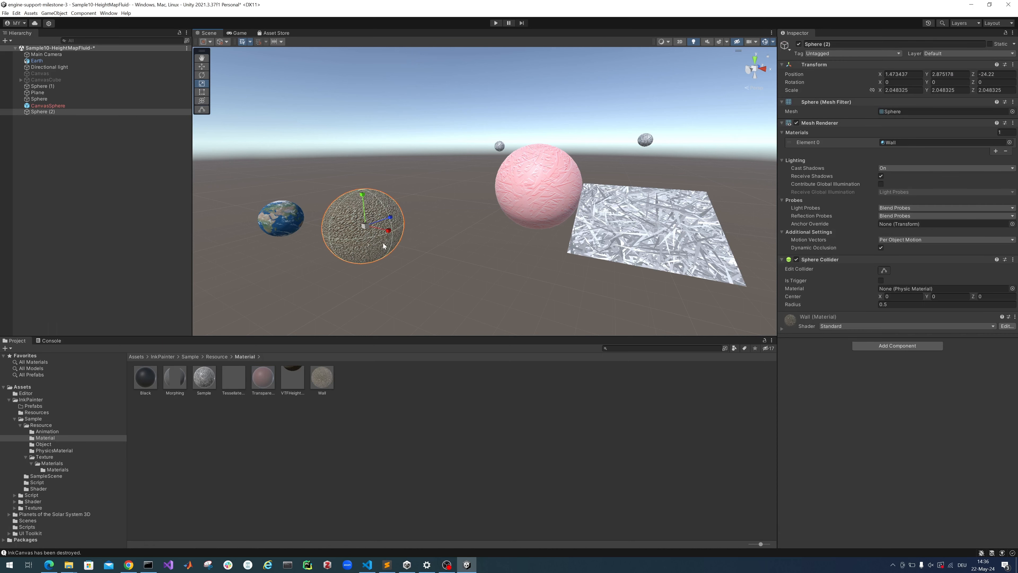
Step: Try the bgbump and Wall textures from InkPainter's Sample/Resource/Texture folder on the sphere beside Earth, and apply the WallHeight texture
{"action": "left_click", "coordinate": [41, 458]}
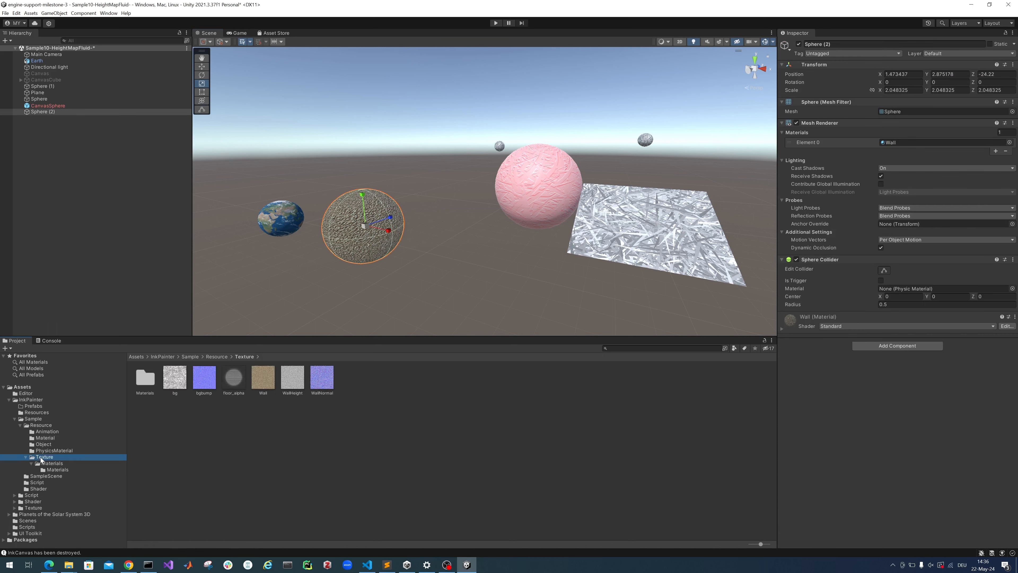
{"action": "left_click", "coordinate": [180, 383]}
{"action": "left_click", "coordinate": [204, 379]}
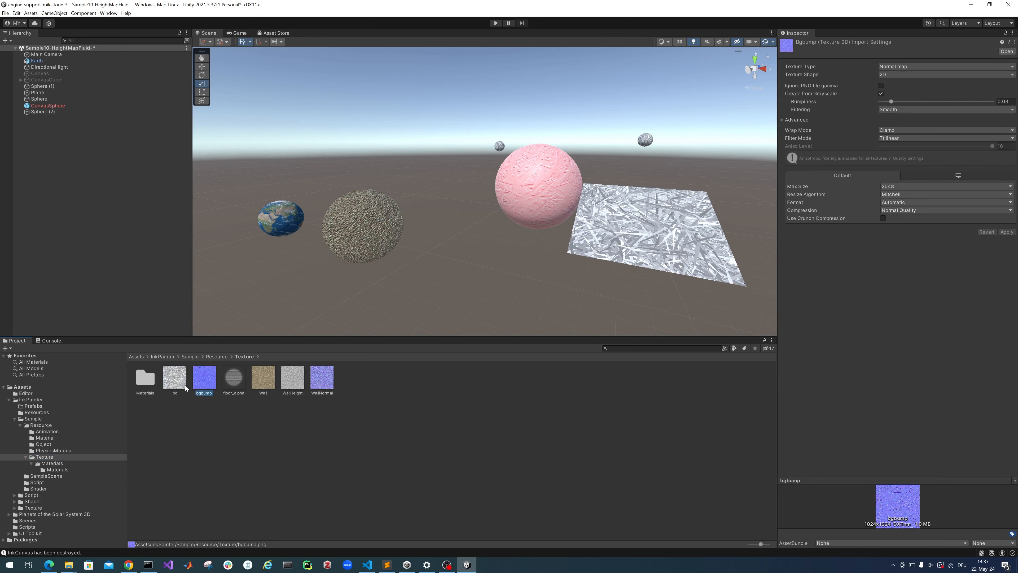
{"action": "left_click_drag", "start_coordinate": [204, 381], "coordinate": [372, 241]}
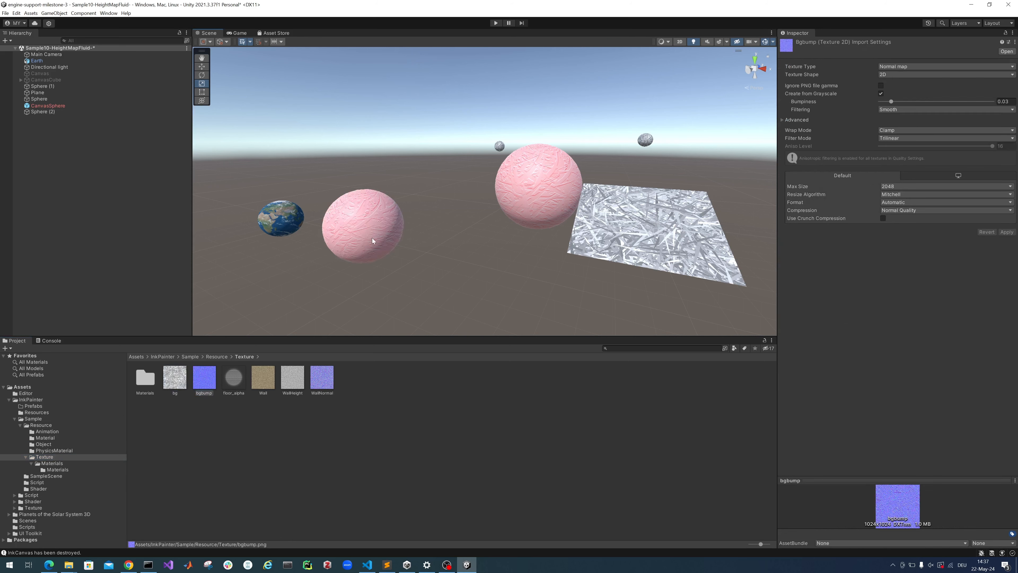
{"action": "left_click_drag", "start_coordinate": [264, 382], "coordinate": [361, 235]}
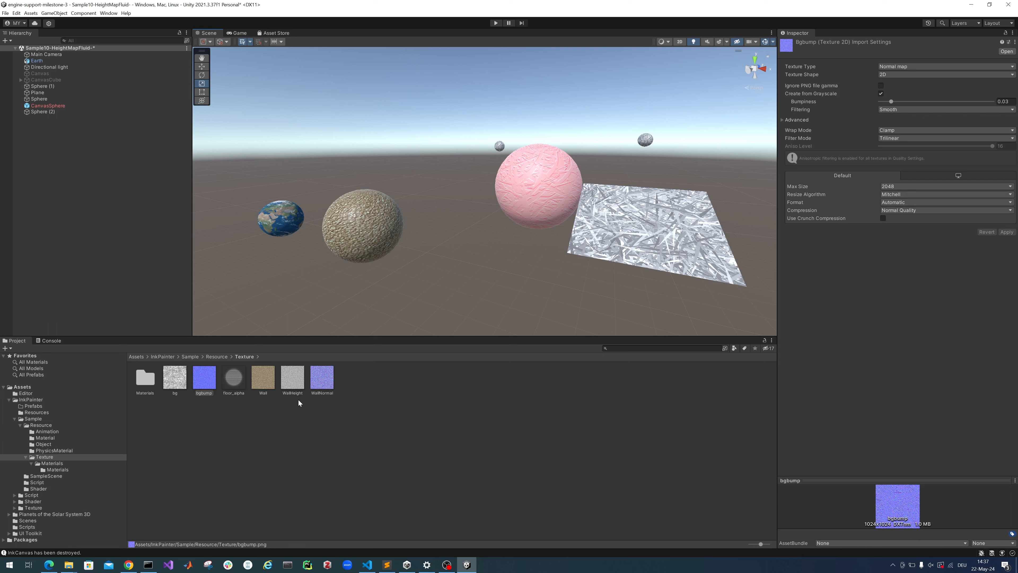
{"action": "left_click", "coordinate": [263, 379]}
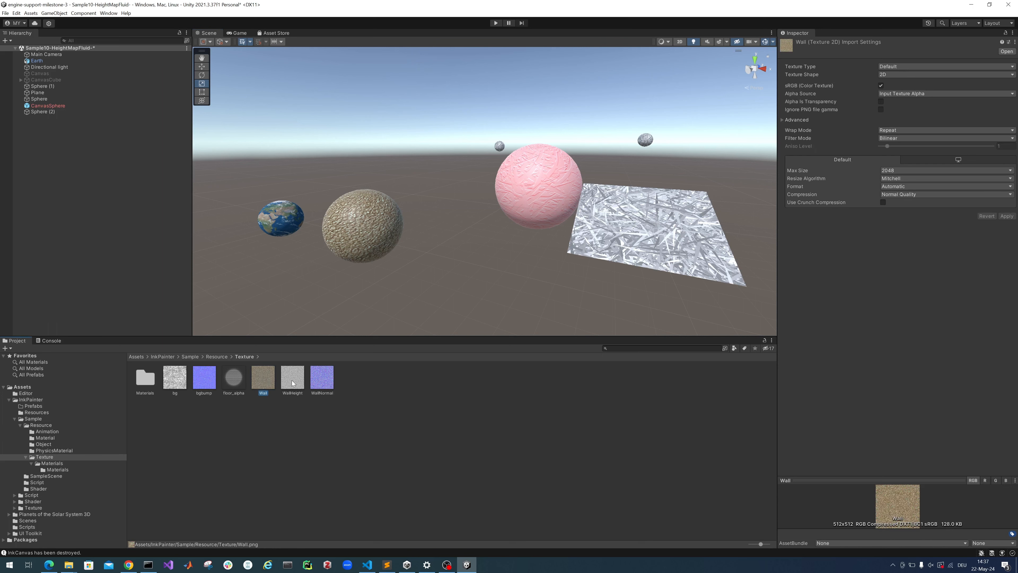
{"action": "left_click", "coordinate": [293, 381]}
{"action": "left_click", "coordinate": [331, 383]}
{"action": "left_click_drag", "start_coordinate": [292, 378], "coordinate": [380, 217]}
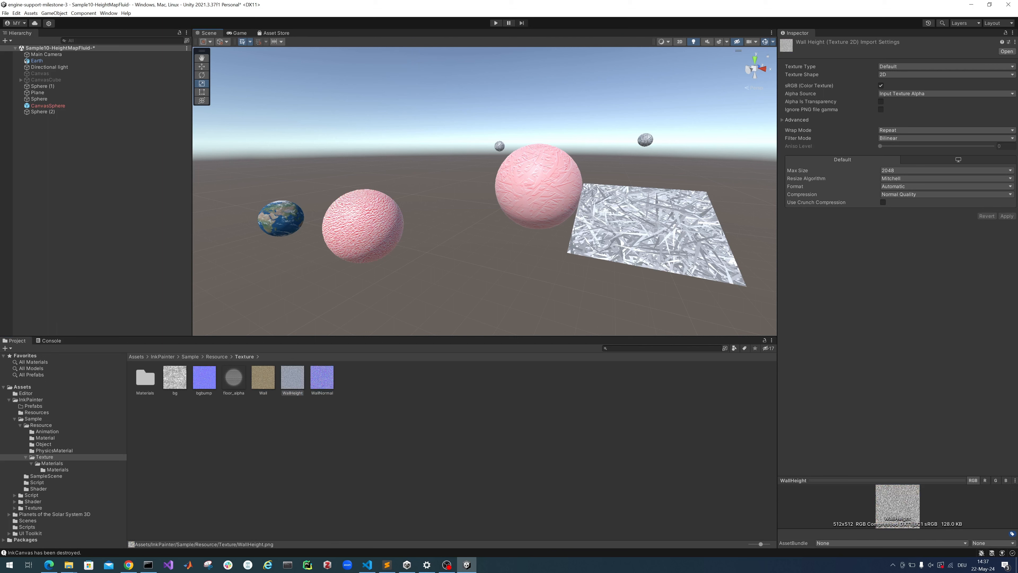
{"action": "key", "text": "alt+Tab"}
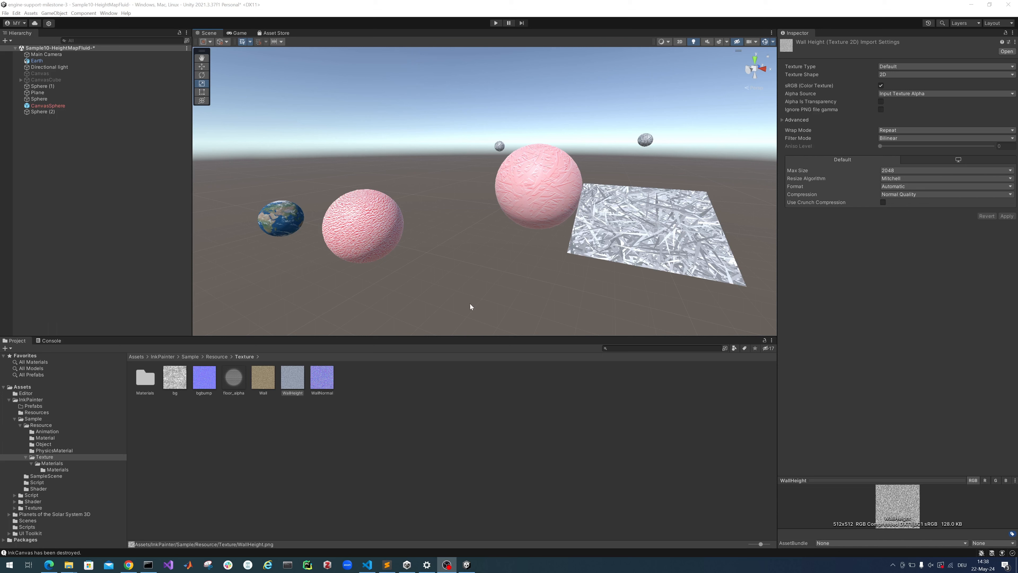
Step: Replace the Earth model's material with Jupiter_2k
{"action": "left_click", "coordinate": [277, 230]}
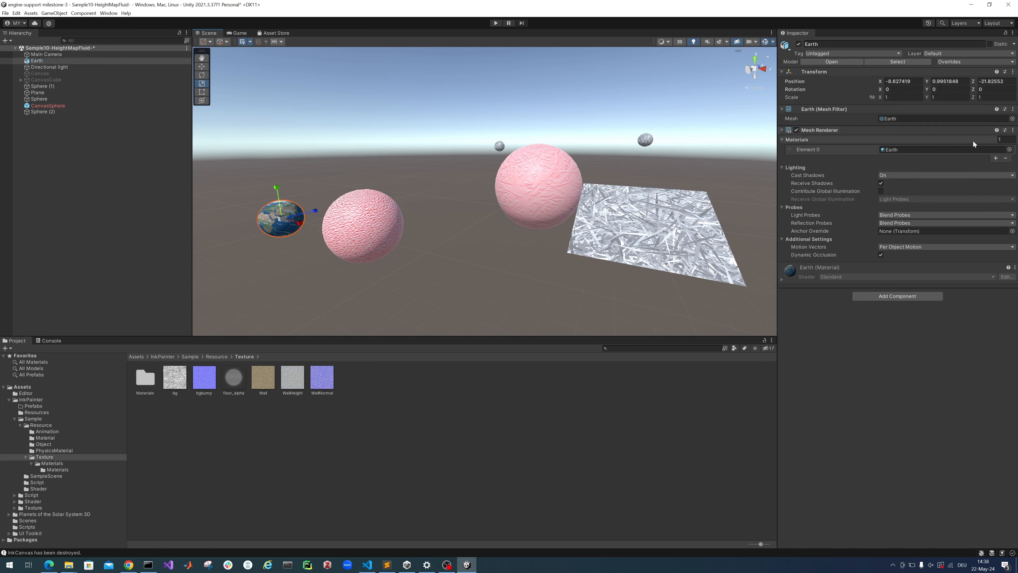
{"action": "left_click", "coordinate": [1009, 149]}
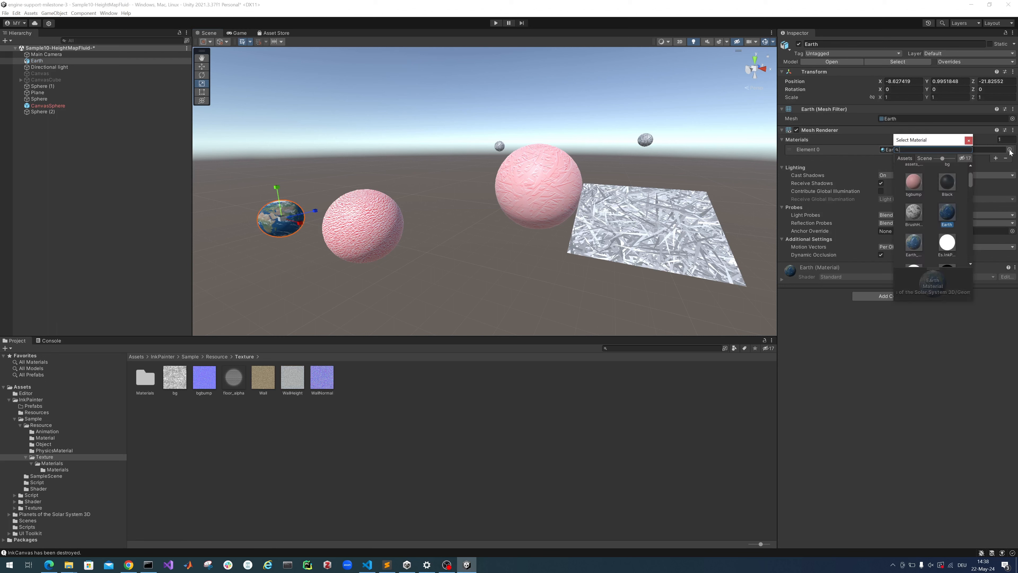
{"action": "left_click_drag", "start_coordinate": [971, 178], "coordinate": [970, 196]}
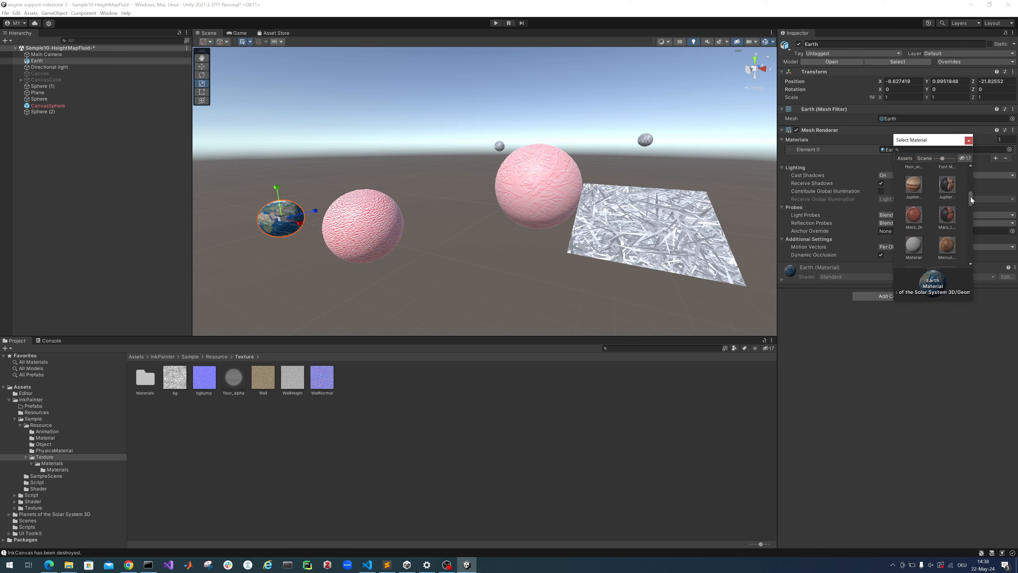
{"action": "left_click", "coordinate": [915, 185]}
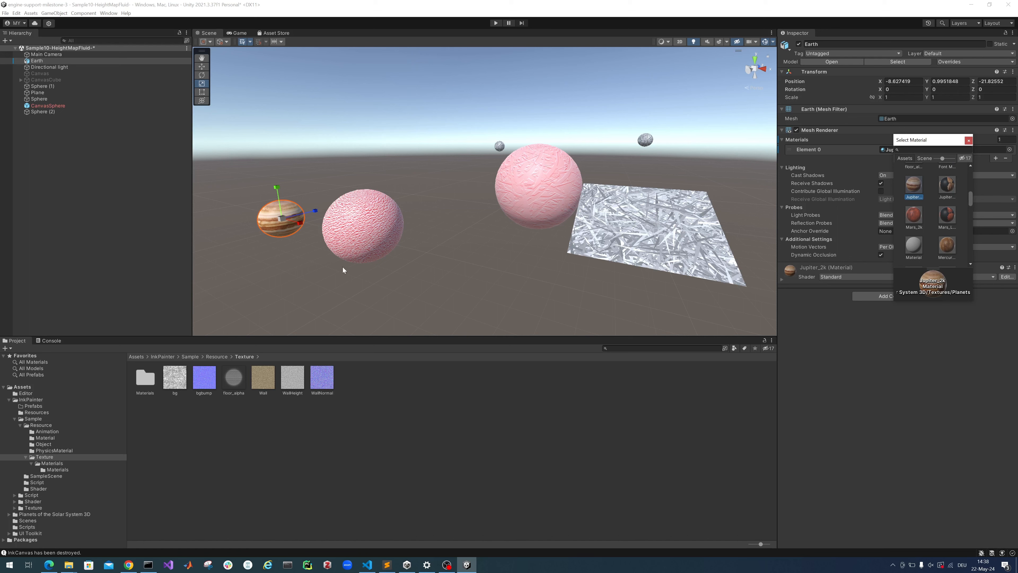
{"action": "left_click", "coordinate": [292, 272]}
{"action": "left_click", "coordinate": [280, 228]}
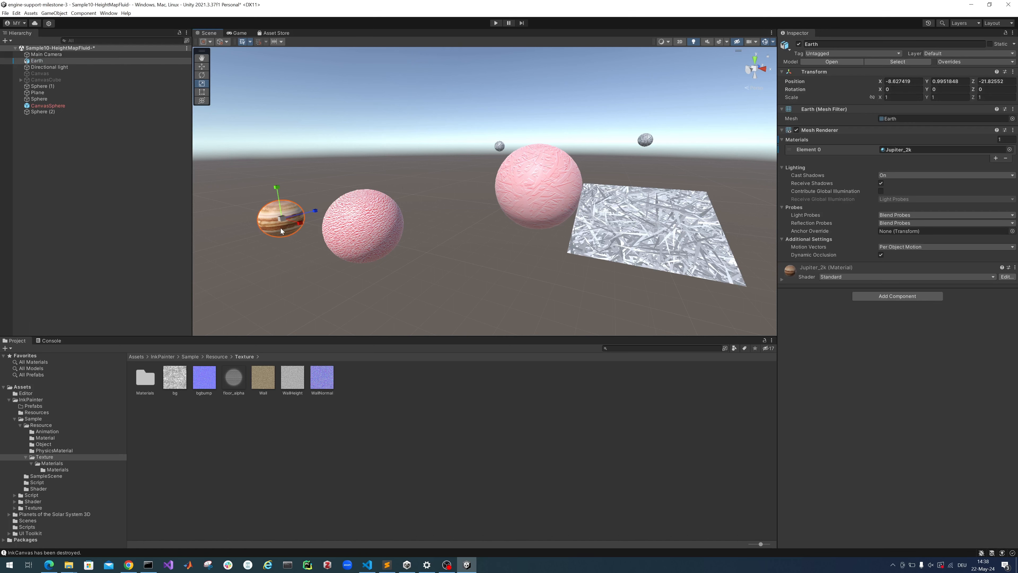
Step: Open the Textures/Planets folder of the Planets of the Solar System 3D assets
{"action": "left_click", "coordinate": [9, 400]}
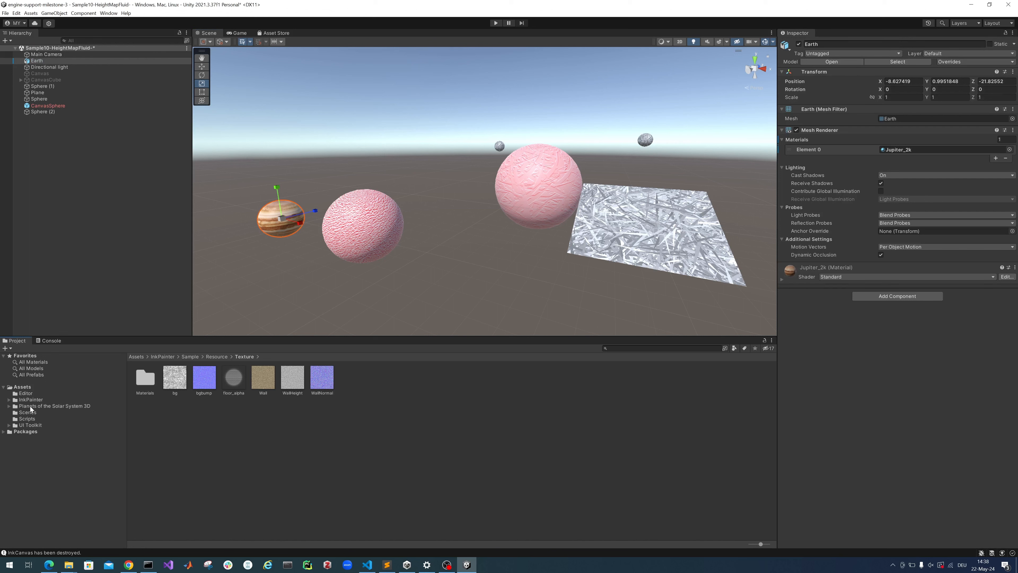
{"action": "left_click", "coordinate": [8, 407]}
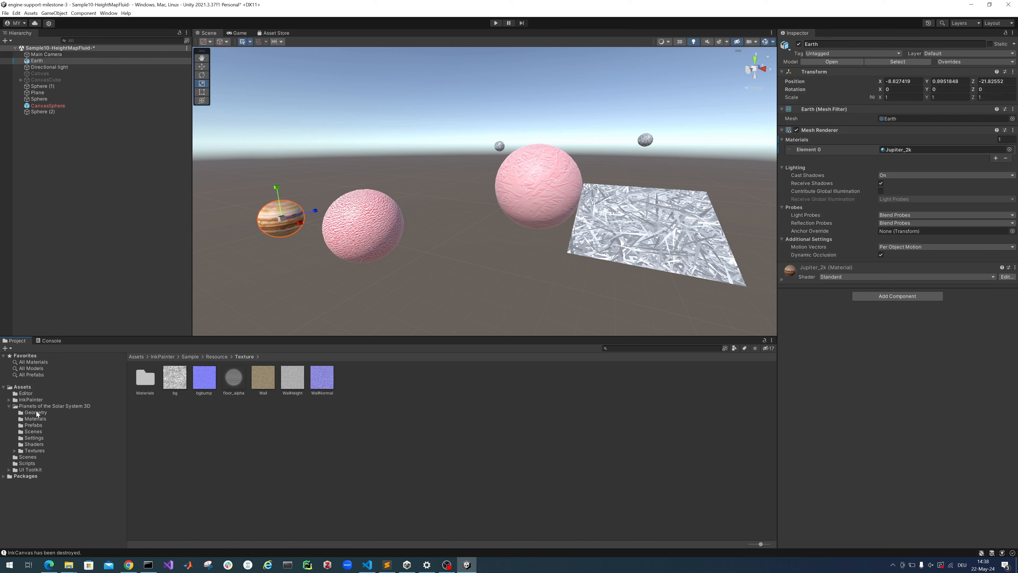
{"action": "left_click", "coordinate": [41, 451]}
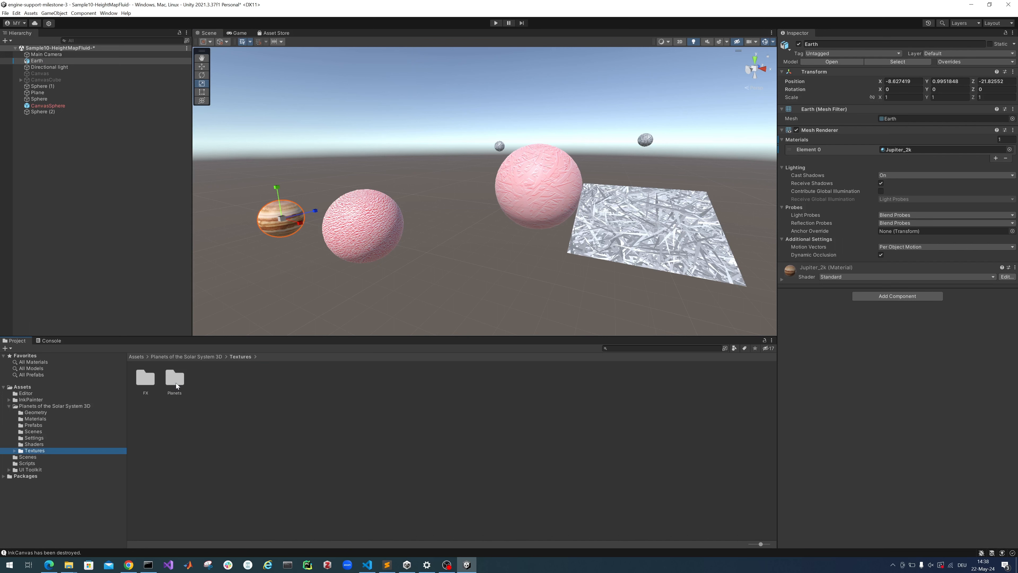
{"action": "double_click", "coordinate": [176, 383]}
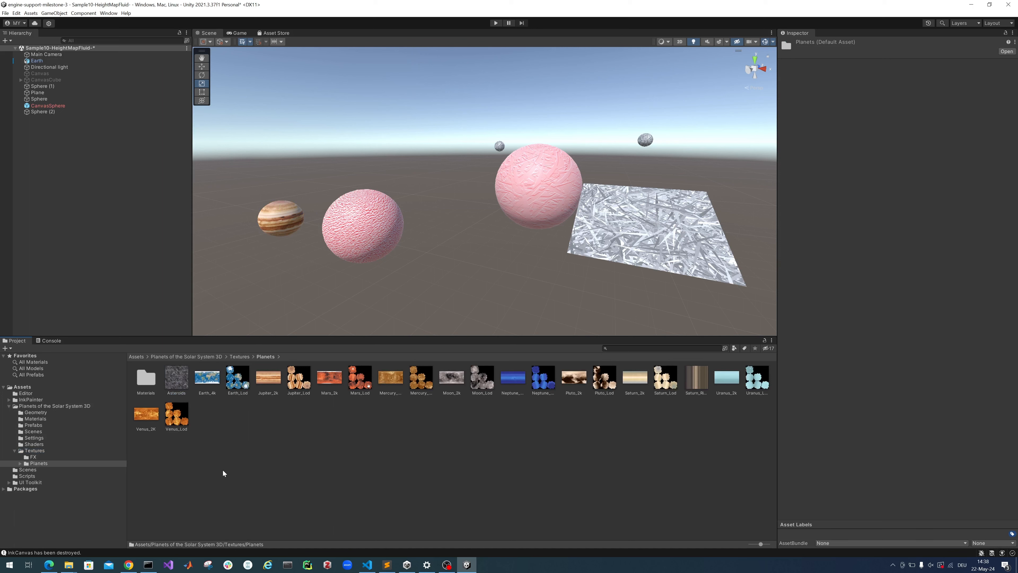
Step: Try the Mercury_Lod and Mars_Lod textures on the Earth model
{"action": "left_click", "coordinate": [241, 380]}
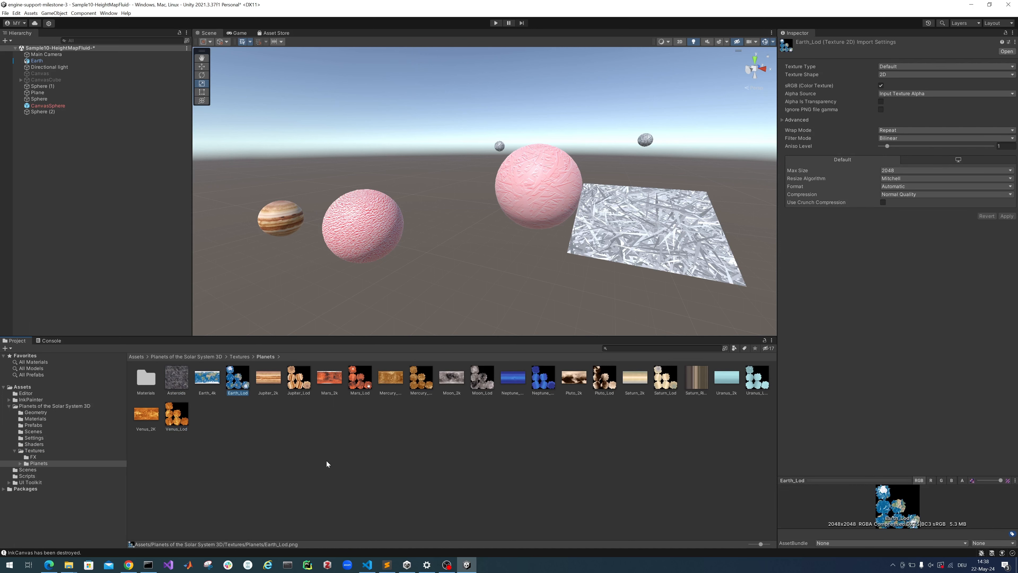
{"action": "left_click", "coordinate": [420, 380]}
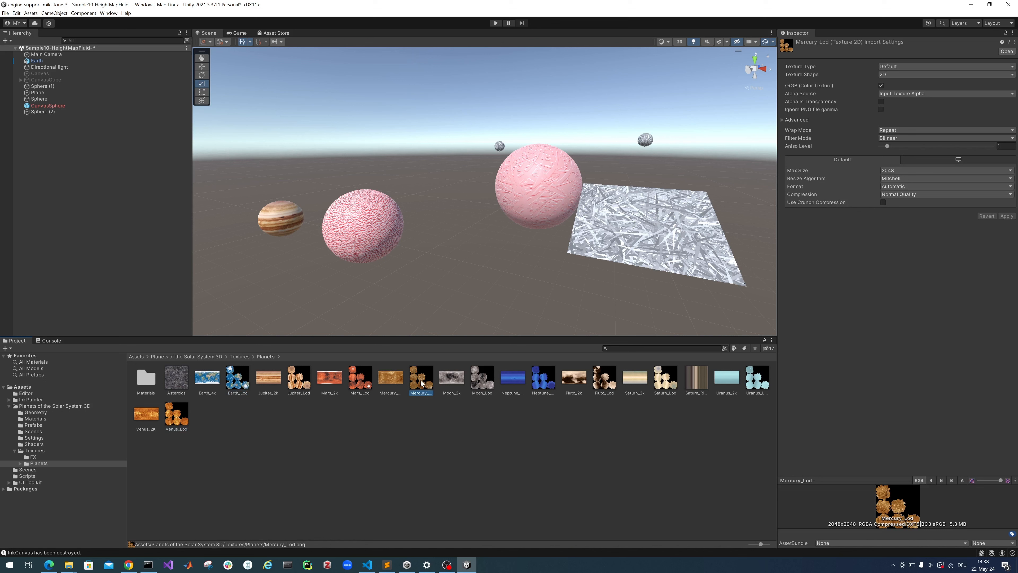
{"action": "left_click_drag", "start_coordinate": [421, 380], "coordinate": [276, 217]}
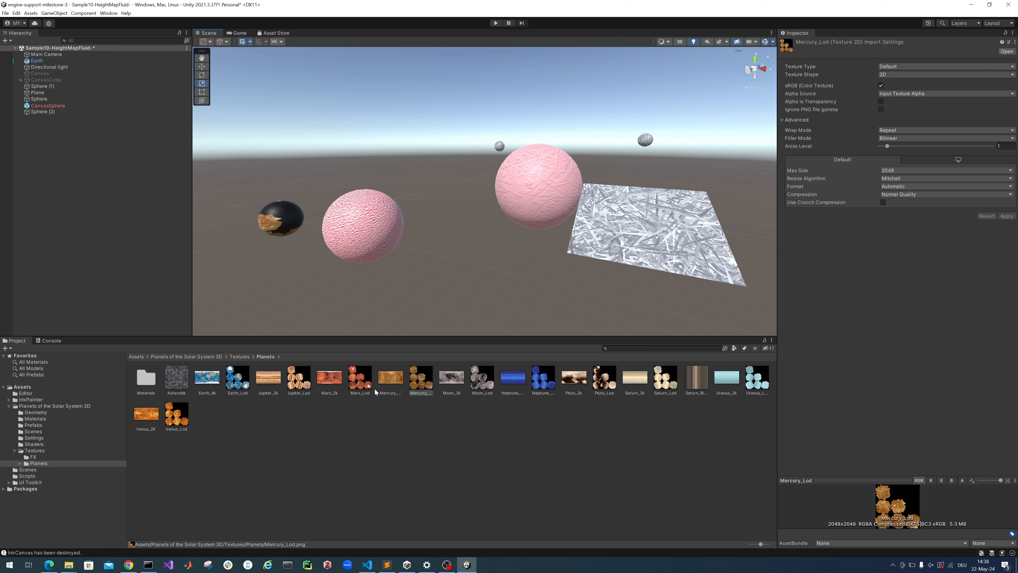
{"action": "left_click_drag", "start_coordinate": [361, 378], "coordinate": [285, 221]}
Step: Try the Pluto_2k texture on the Earth model, and apply the Venus_Lod texture to it
{"action": "left_click", "coordinate": [341, 275]}
{"action": "key", "text": "Left"}
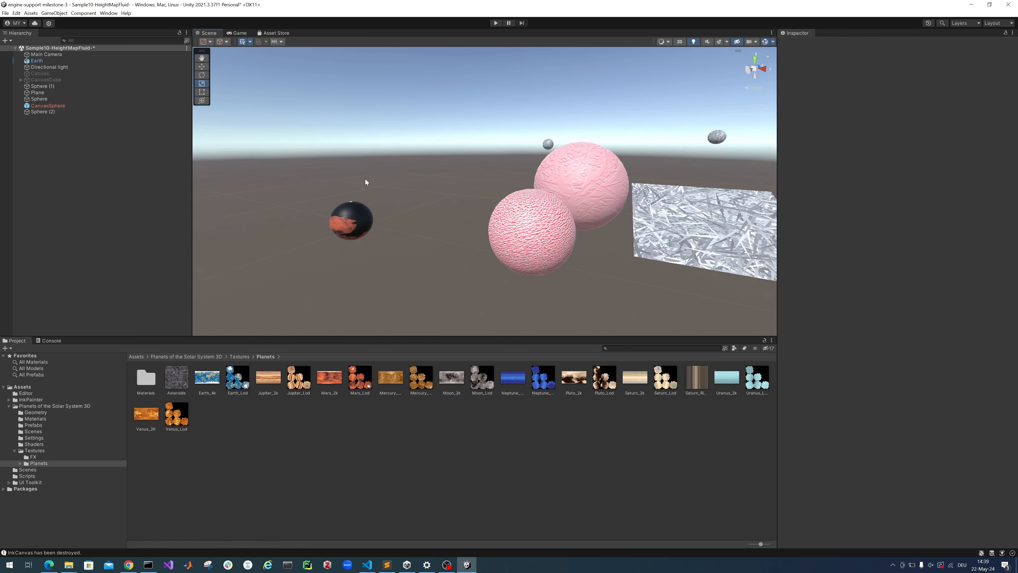
{"action": "key", "text": "Up"}
{"action": "key", "text": "Left"}
{"action": "key", "text": "Down"}
{"action": "left_click_drag", "start_coordinate": [578, 379], "coordinate": [415, 255]}
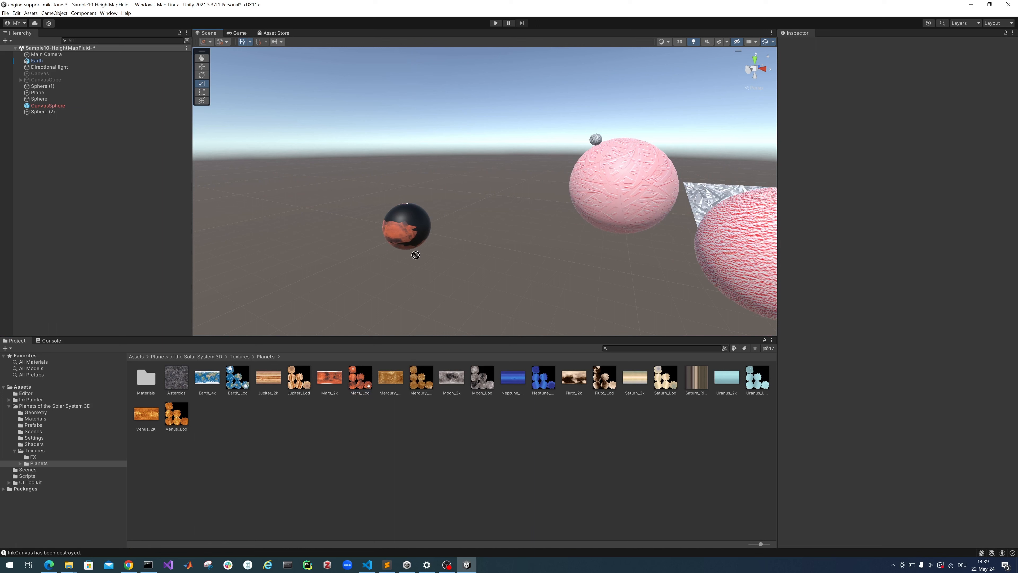
{"action": "key", "text": "Down"}
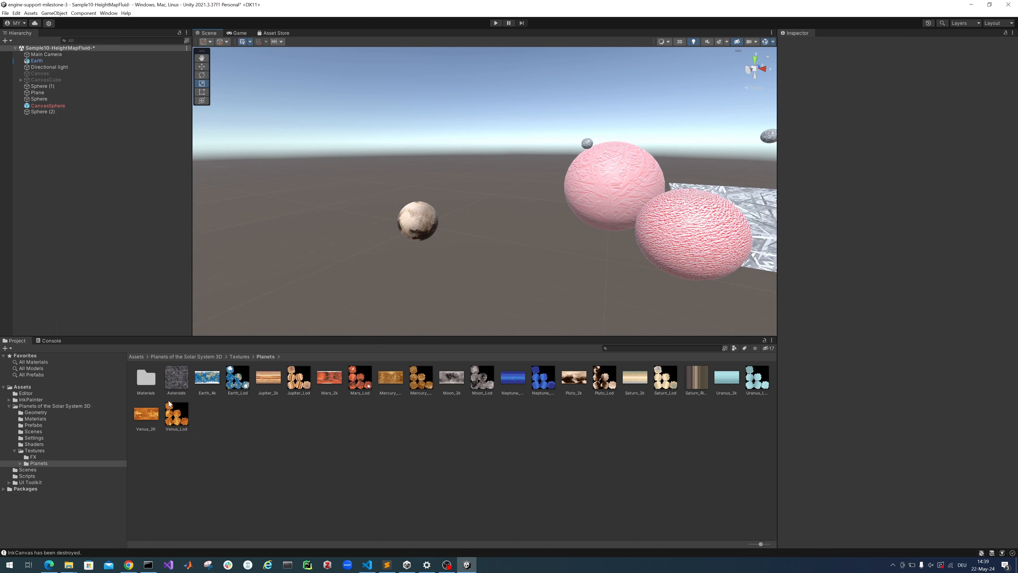
{"action": "left_click_drag", "start_coordinate": [180, 381], "coordinate": [421, 225]}
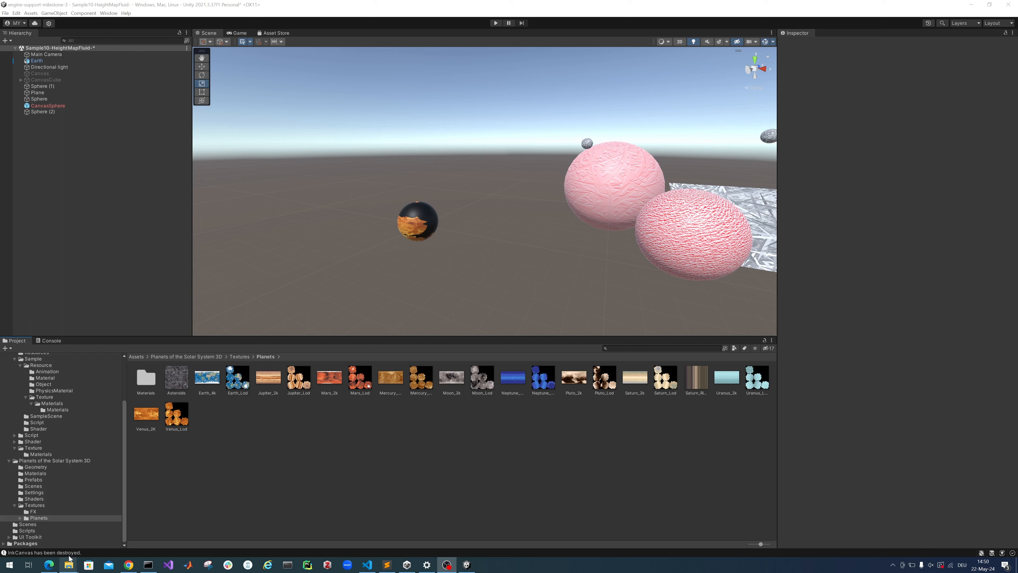
Step: Import the assets_textures_thumbnail image from the sample_texture folder into the Planets textures folder and apply it to the Earth model
{"action": "mouse_move", "coordinate": [73, 568]}
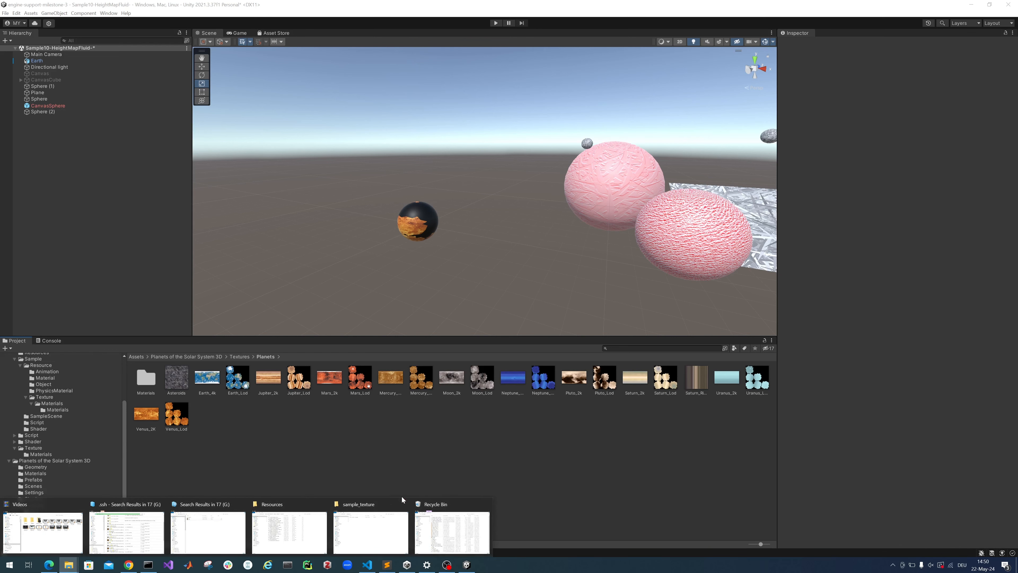
{"action": "mouse_move", "coordinate": [370, 529]}
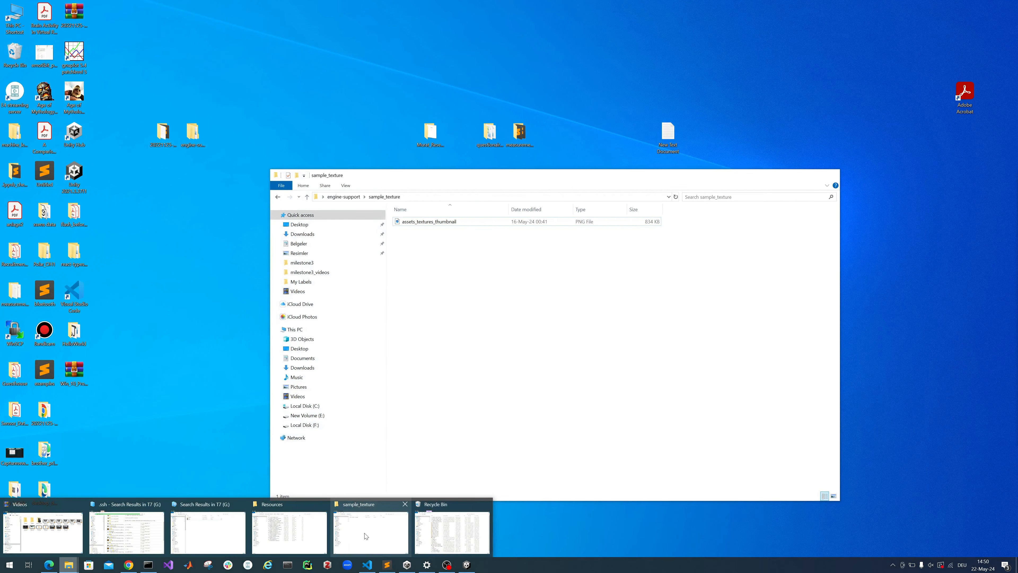
{"action": "left_click", "coordinate": [365, 533]}
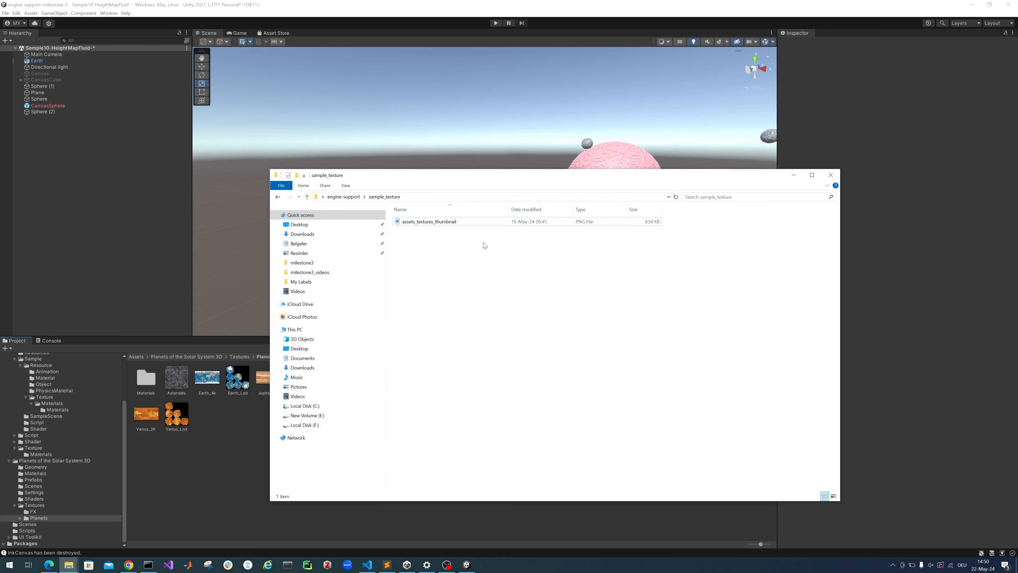
{"action": "left_click_drag", "start_coordinate": [473, 175], "coordinate": [747, 214]}
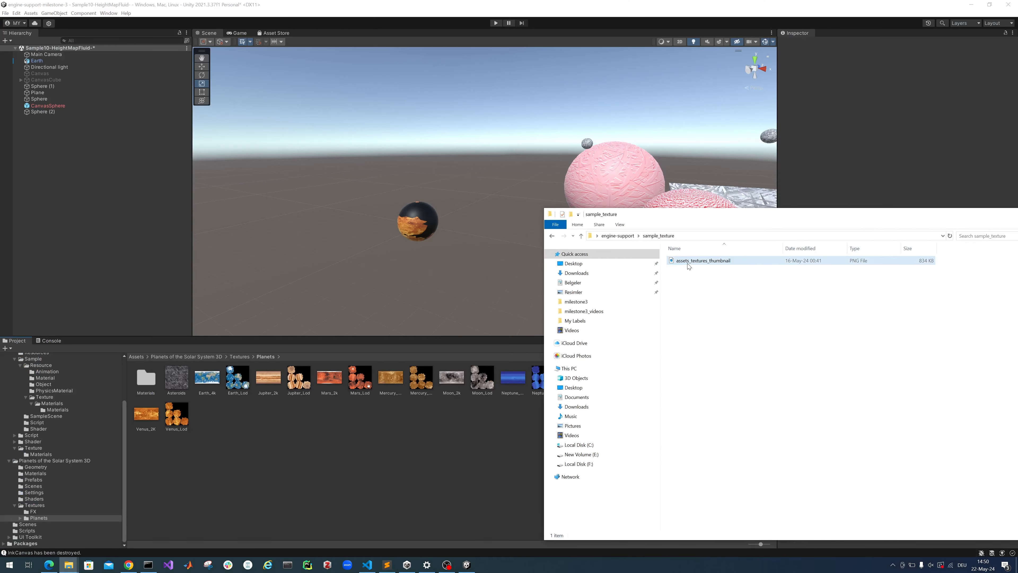
{"action": "left_click", "coordinate": [712, 260]}
{"action": "left_click_drag", "start_coordinate": [713, 261], "coordinate": [316, 428]}
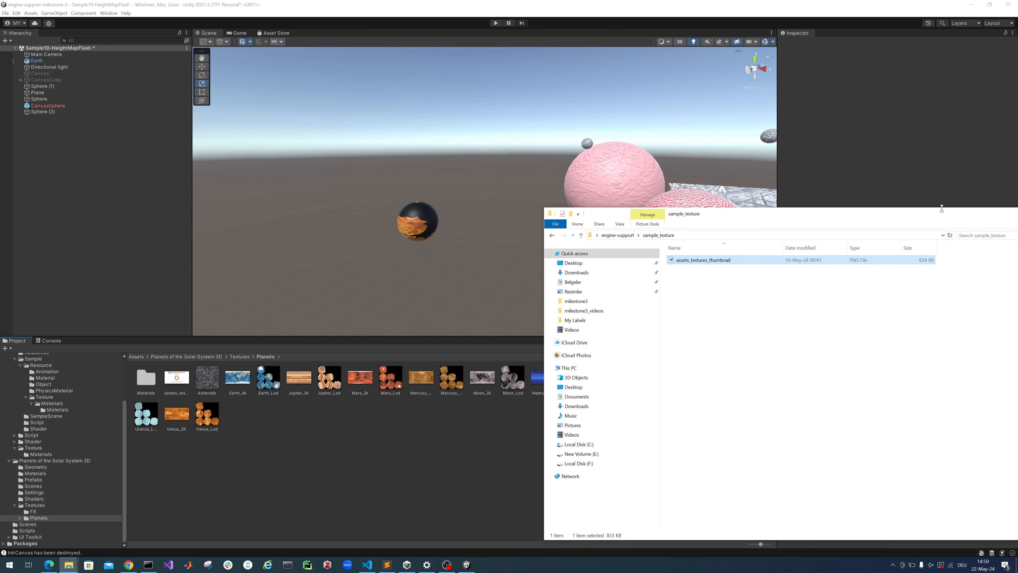
{"action": "left_click_drag", "start_coordinate": [962, 214], "coordinate": [789, 243]}
{"action": "left_click", "coordinate": [893, 242]}
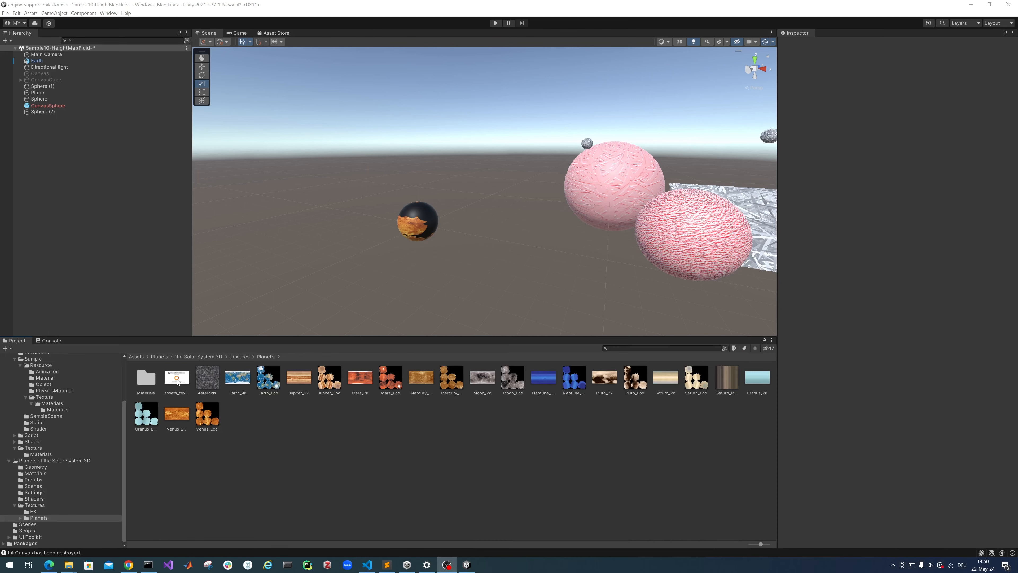
{"action": "left_click_drag", "start_coordinate": [181, 381], "coordinate": [421, 220]}
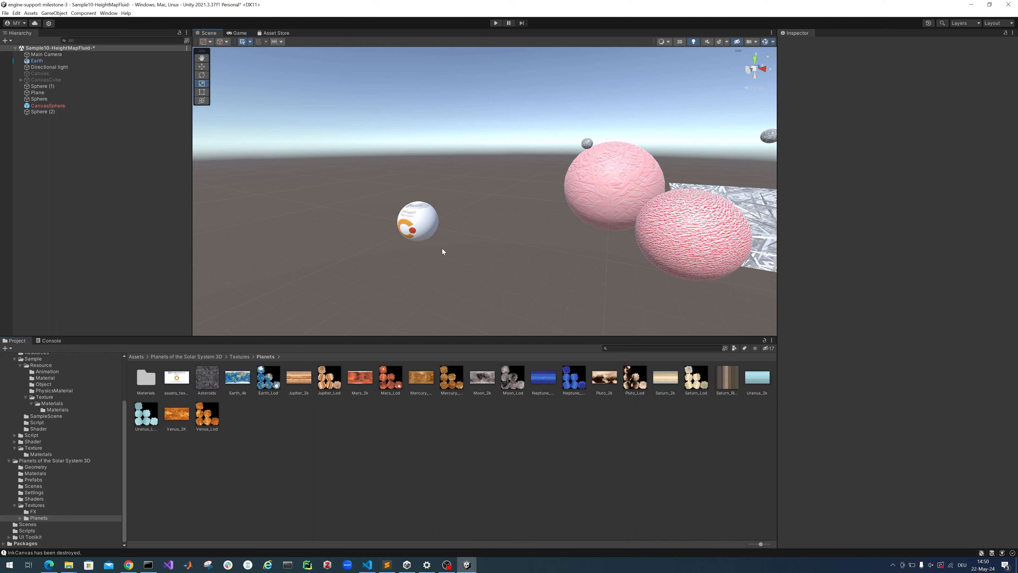
Step: Examine how the assets_textures_thumbnail image wraps around the Earth model from different distances and angles
{"action": "key", "text": "Up"}
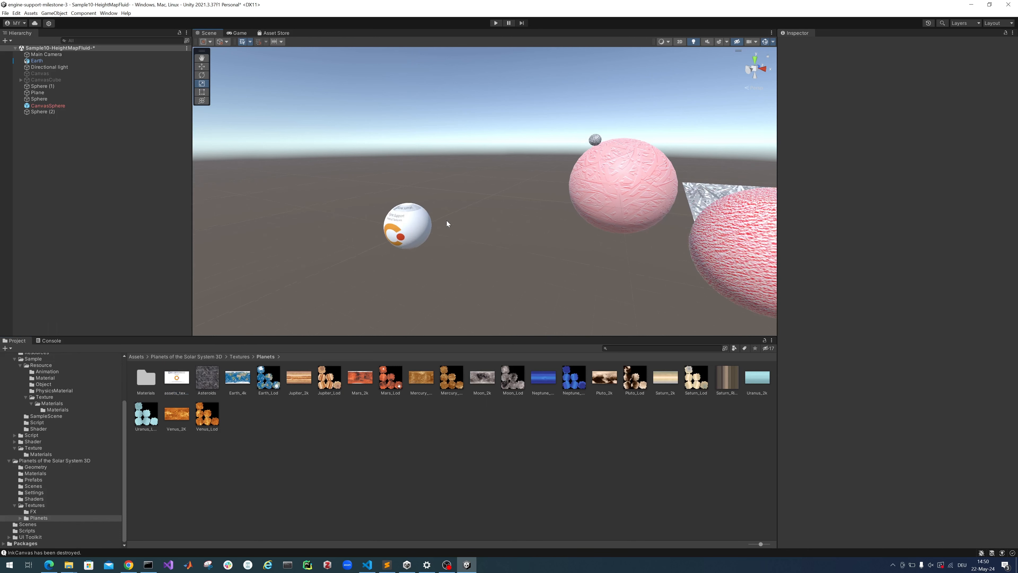
{"action": "key", "text": "Left"}
{"action": "key", "text": "Down"}
{"action": "key", "text": "Left"}
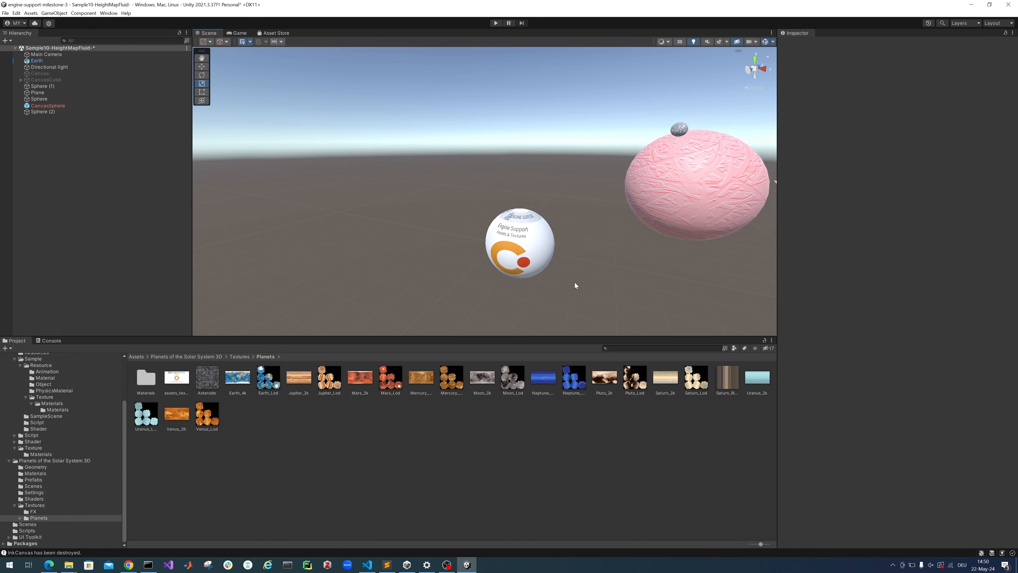
{"action": "left_click", "coordinate": [538, 232]}
{"action": "key", "text": "Left"}
{"action": "key", "text": "Down"}
{"action": "left_click", "coordinate": [637, 284]}
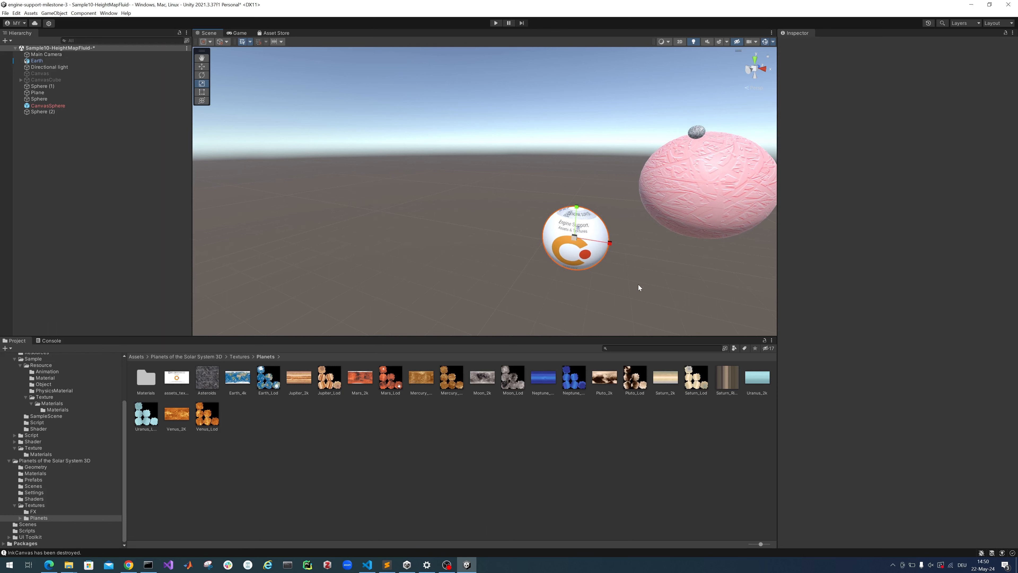
{"action": "key", "text": "Right"}
{"action": "key", "text": "Right"}
{"action": "key", "text": "Left"}
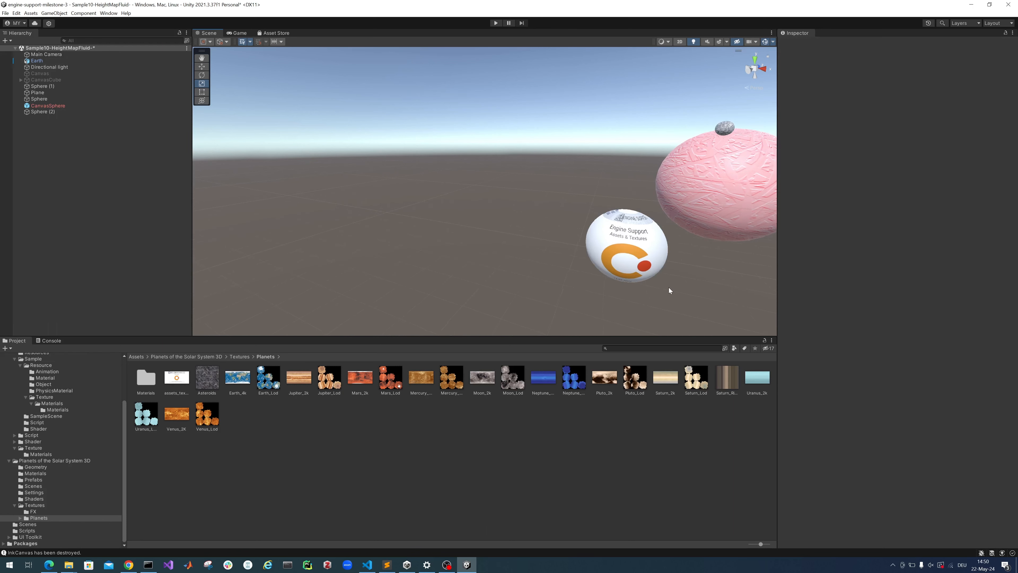
{"action": "key", "text": "Right"}
{"action": "key", "text": "Up"}
{"action": "key", "text": "Right"}
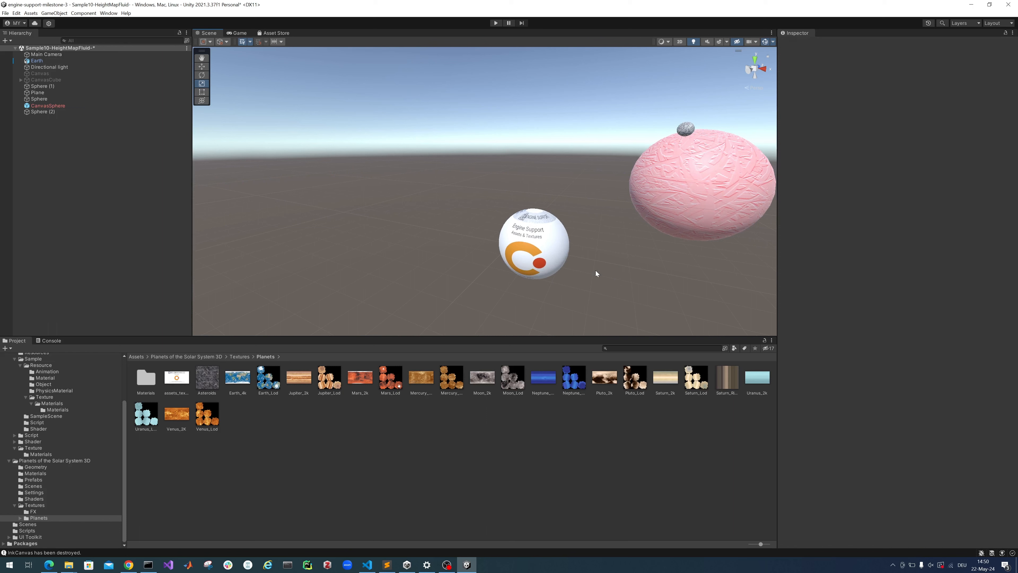
{"action": "key", "text": "Right"}
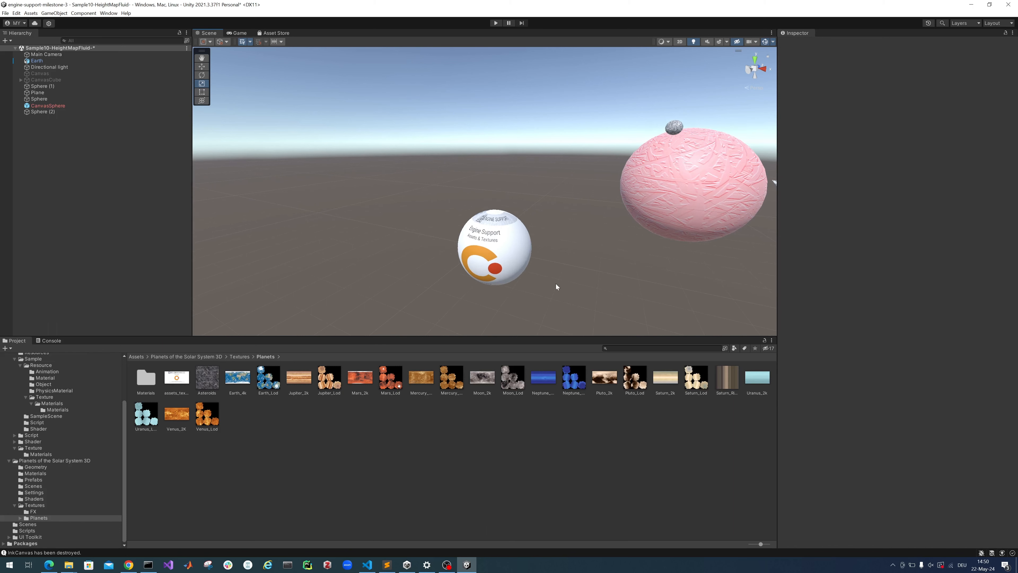
{"action": "key", "text": "Up"}
{"action": "key", "text": "Down"}
{"action": "key", "text": "Left"}
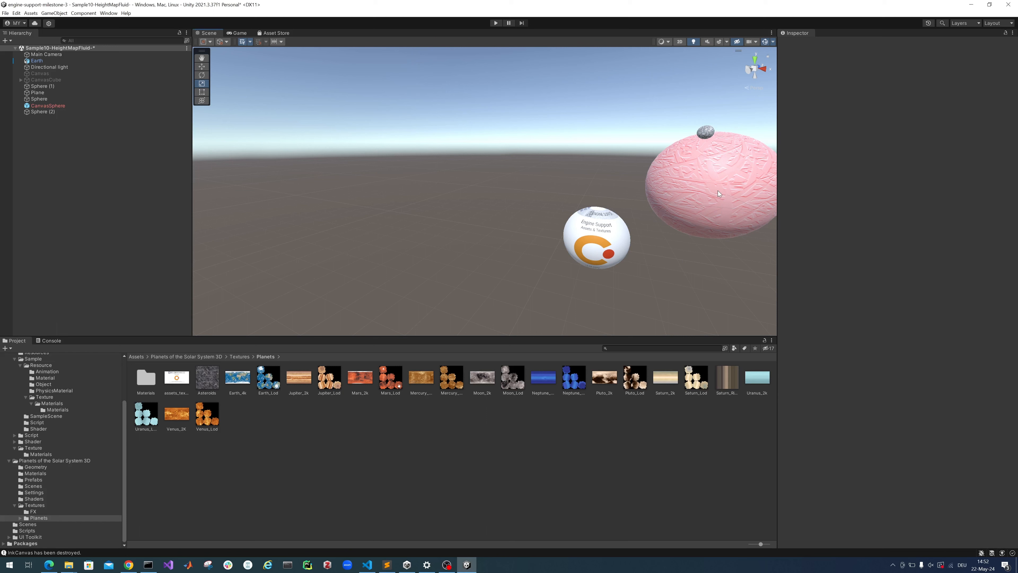
Step: Select the pink CanvasSphere next to the plane in the scene
{"action": "key", "text": "Right"}
{"action": "key", "text": "Up"}
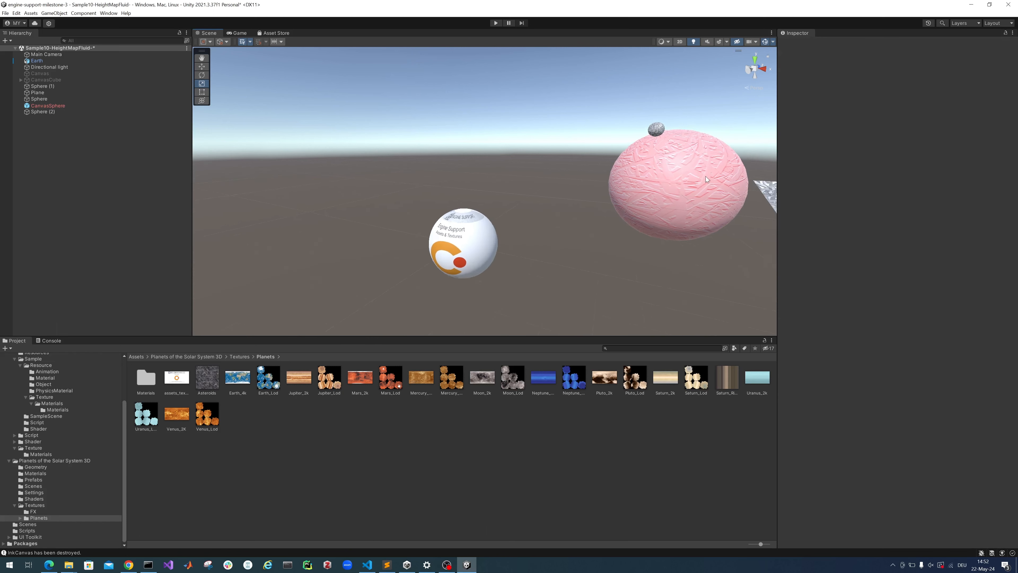
{"action": "key", "text": "Down"}
{"action": "key", "text": "Right"}
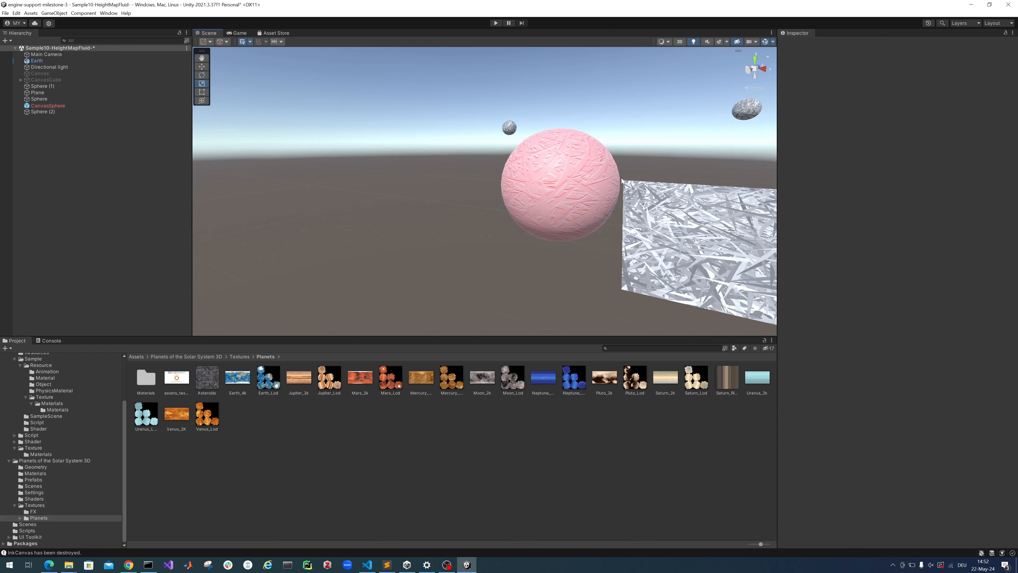
{"action": "key", "text": "Right"}
{"action": "left_click", "coordinate": [551, 178]}
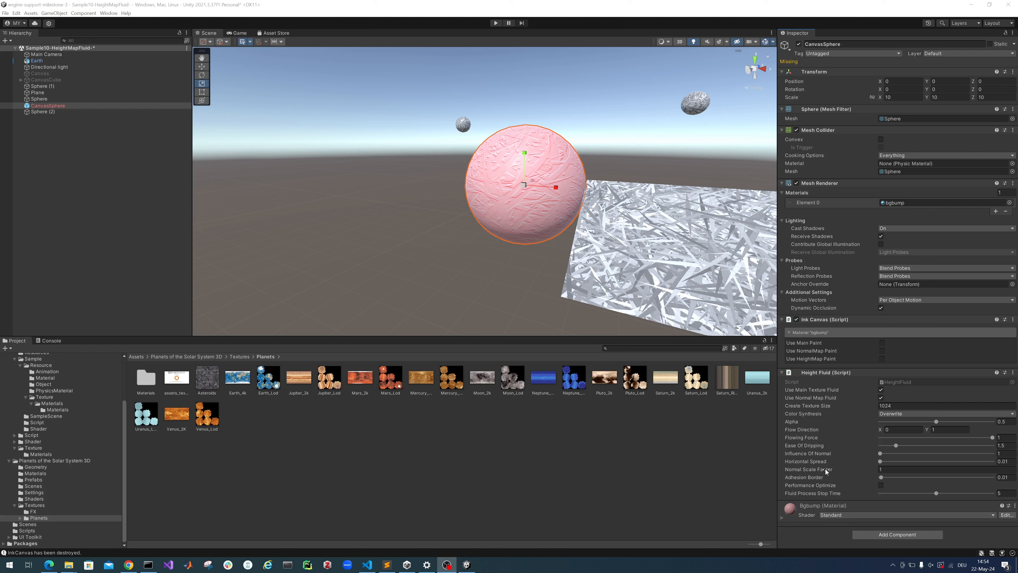
Step: Add the Change Texture script component to CanvasSphere, and run and stop the scene to test it
{"action": "left_click", "coordinate": [816, 535]}
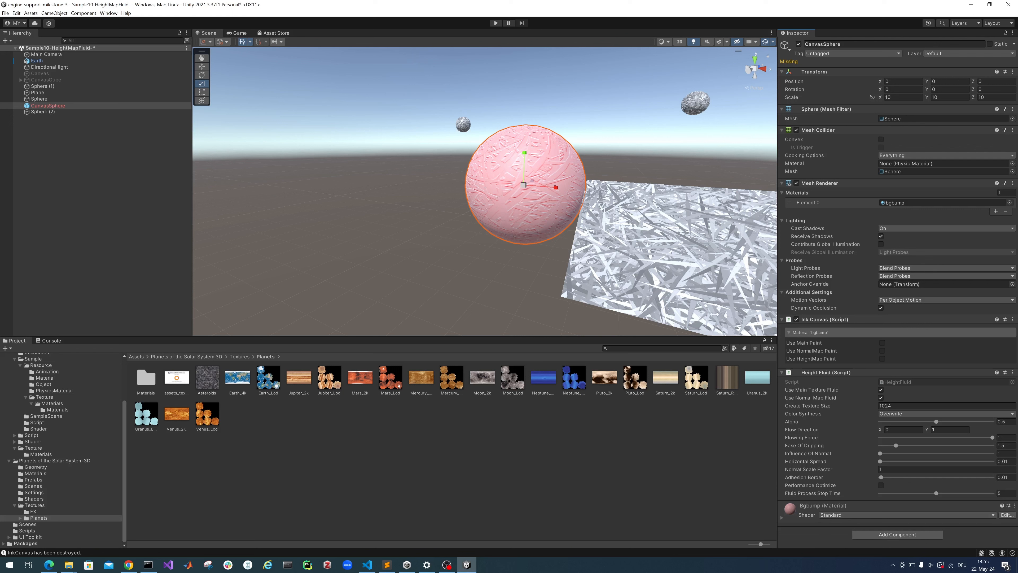
{"action": "left_click", "coordinate": [891, 537]}
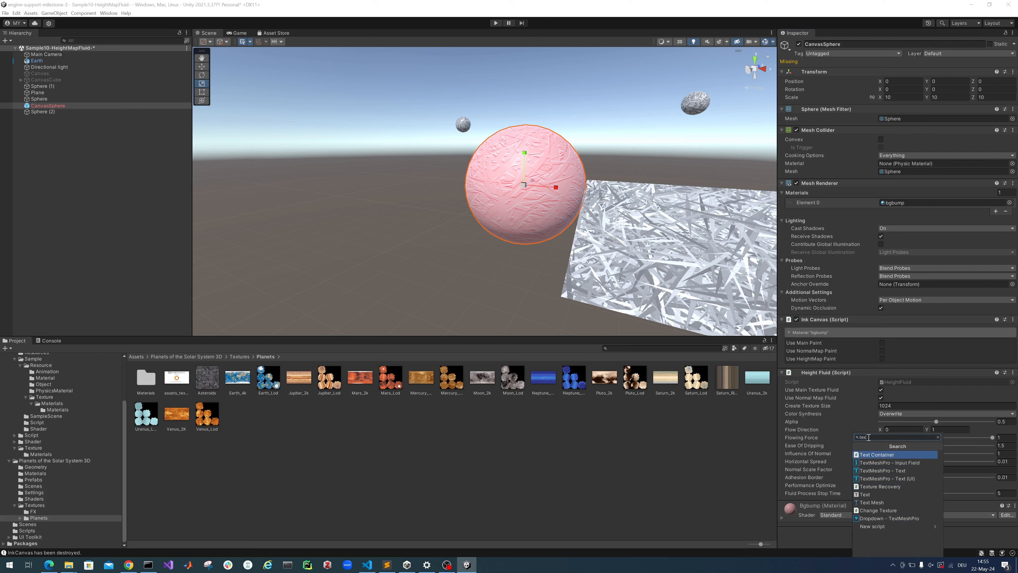
{"action": "key", "text": "BackSpace"}
{"action": "key", "text": "BackSpace"}
{"action": "key", "text": "BackSpace"}
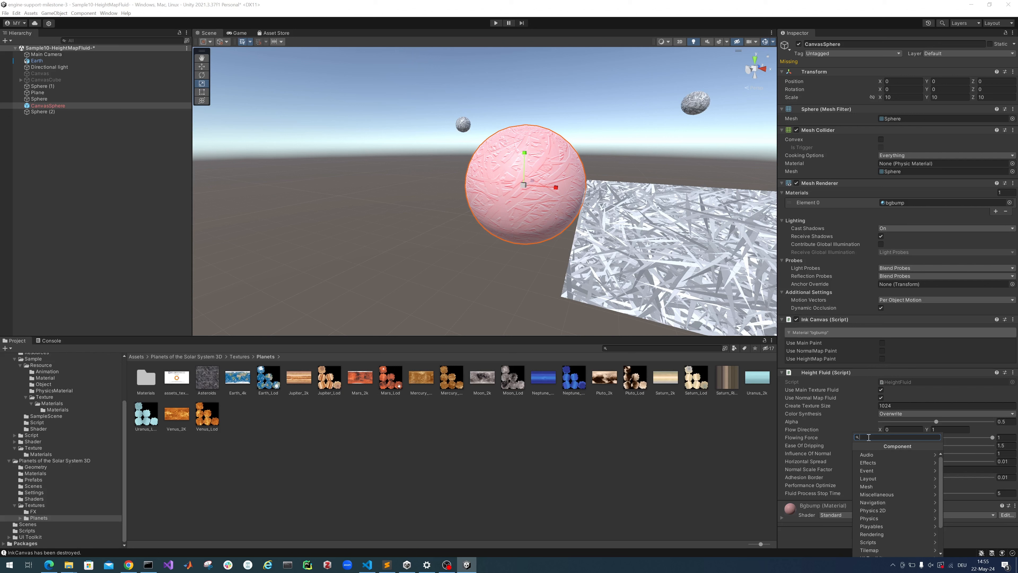
{"action": "type", "text": "change"}
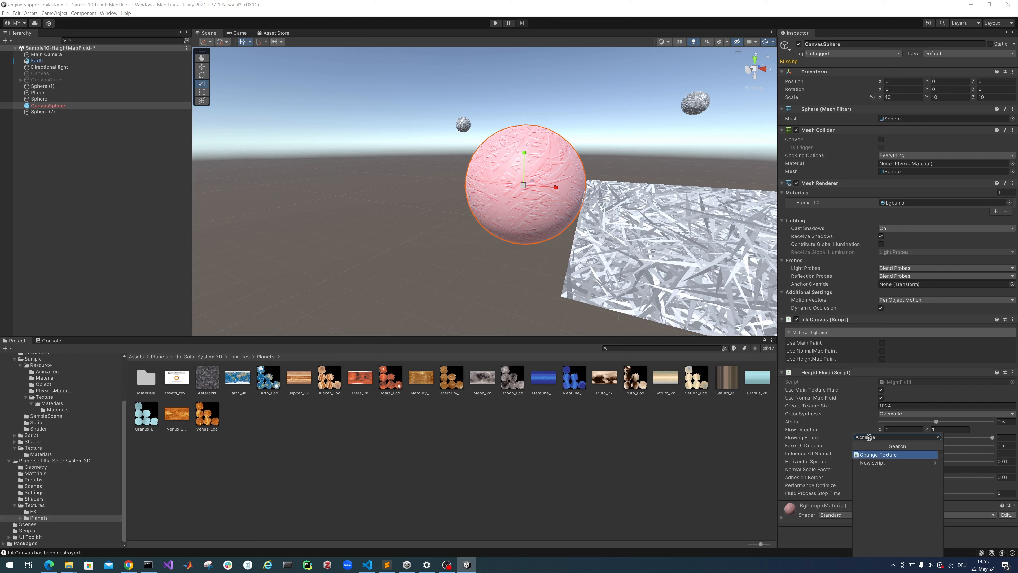
{"action": "left_click", "coordinate": [873, 454]}
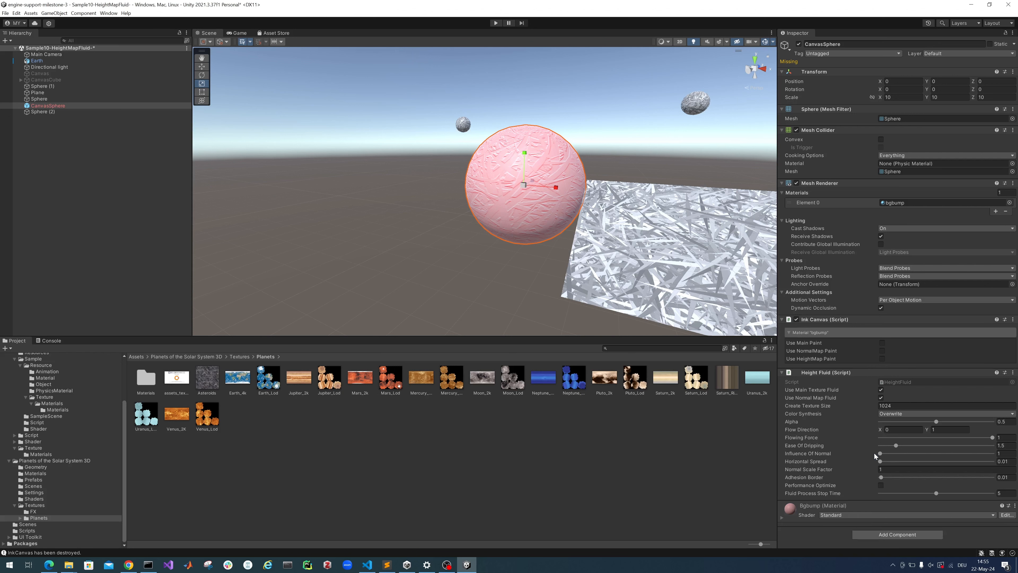
{"action": "scroll", "coordinate": [936, 522], "scroll_direction": "down", "scroll_amount": 1}
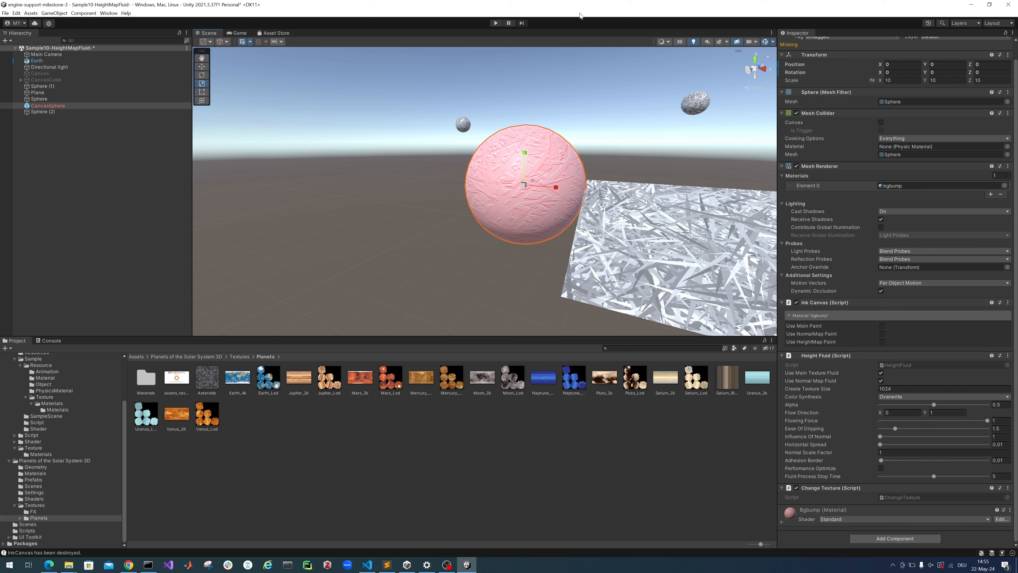
{"action": "left_click", "coordinate": [497, 23]}
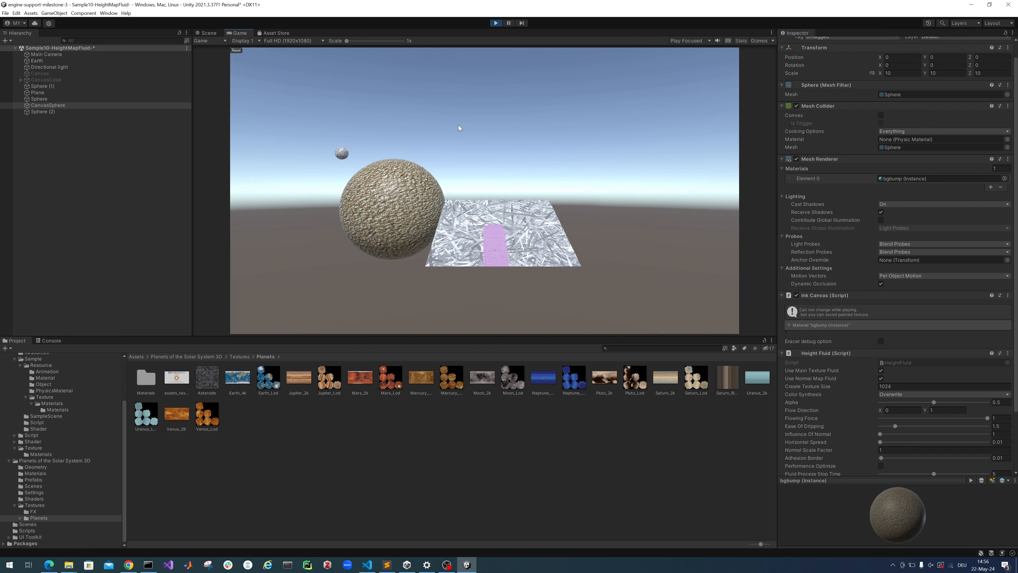
{"action": "left_click", "coordinate": [496, 23]}
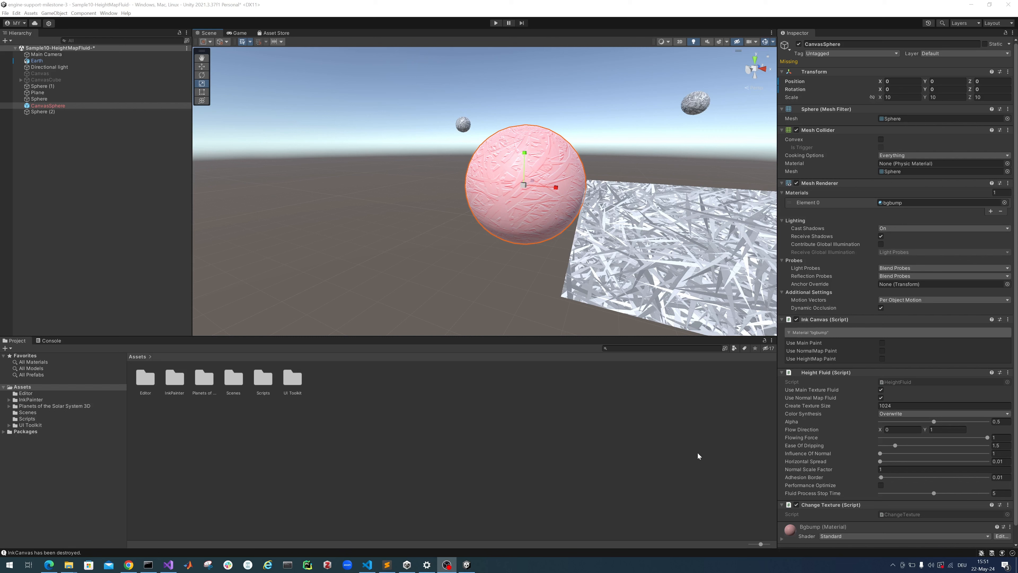
Step: Remove the Change Texture component from CanvasSphere
{"action": "left_click", "coordinate": [1008, 506]}
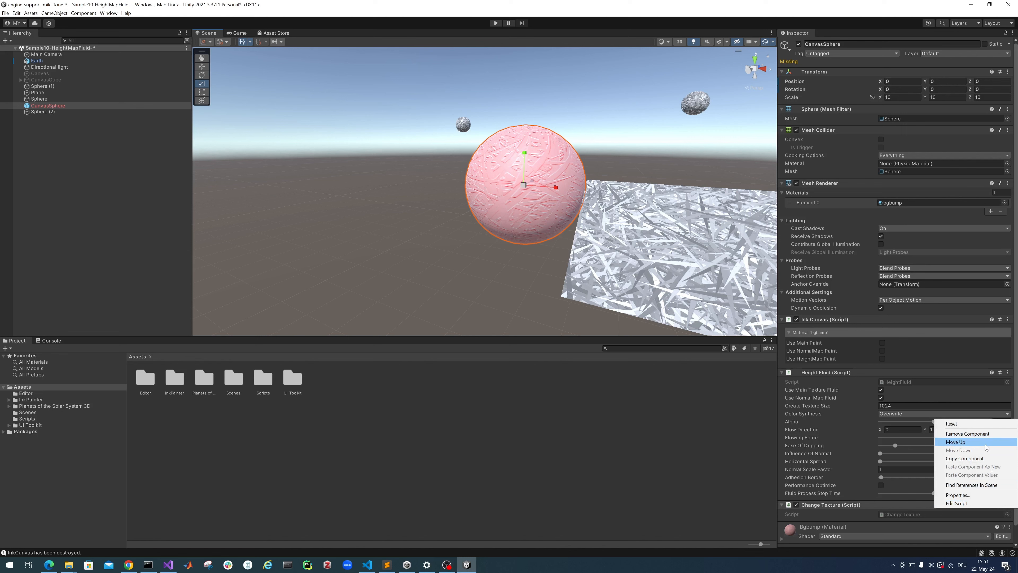
{"action": "left_click", "coordinate": [980, 434]}
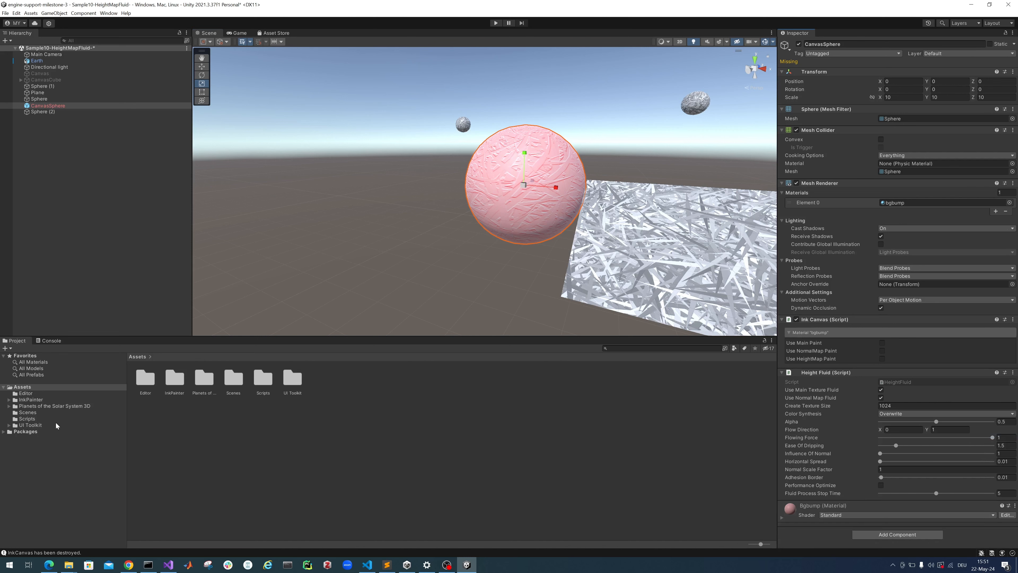
Step: Attach the ChangeTexture script from the Assets Scripts folder to CanvasSphere, and run and stop the scene to test it
{"action": "left_click", "coordinate": [32, 420]}
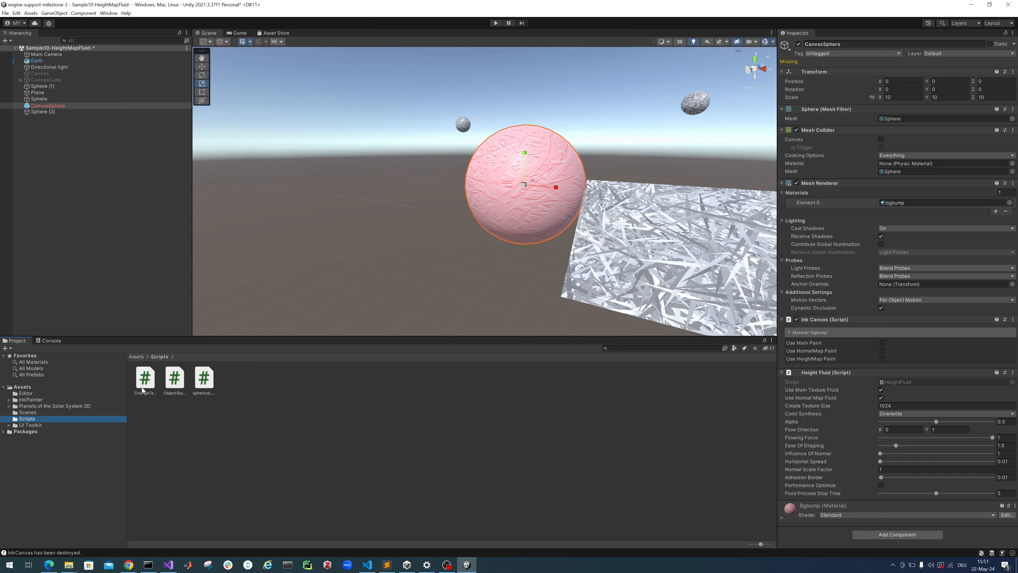
{"action": "left_click_drag", "start_coordinate": [143, 386], "coordinate": [837, 535]}
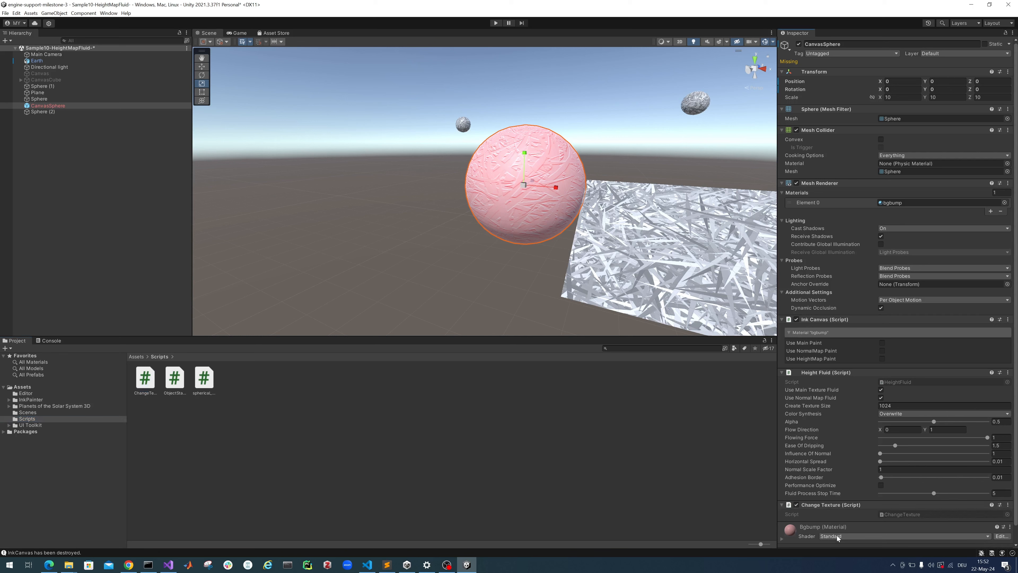
{"action": "scroll", "coordinate": [864, 480], "scroll_direction": "down", "scroll_amount": 1}
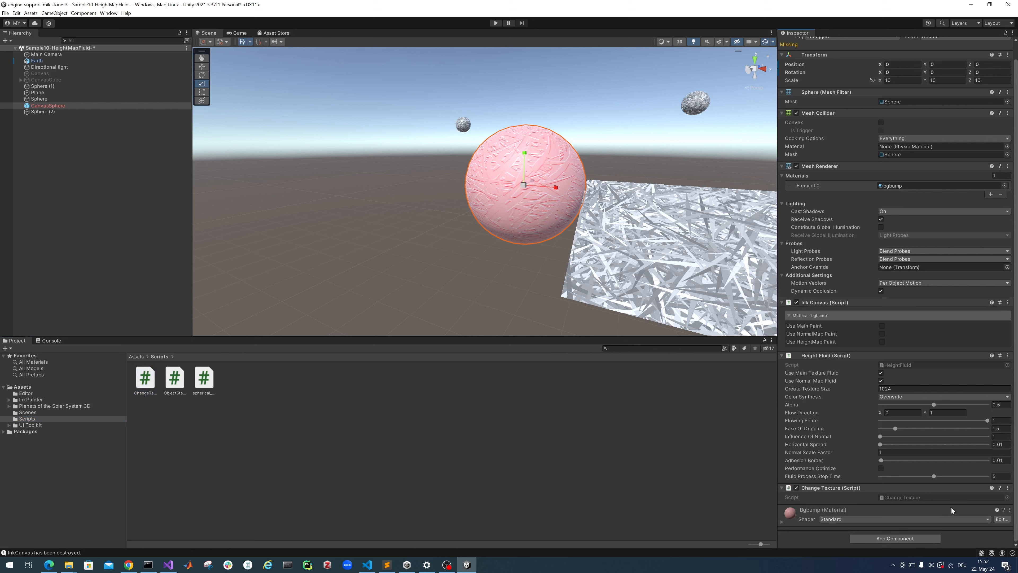
{"action": "left_click", "coordinate": [495, 24]}
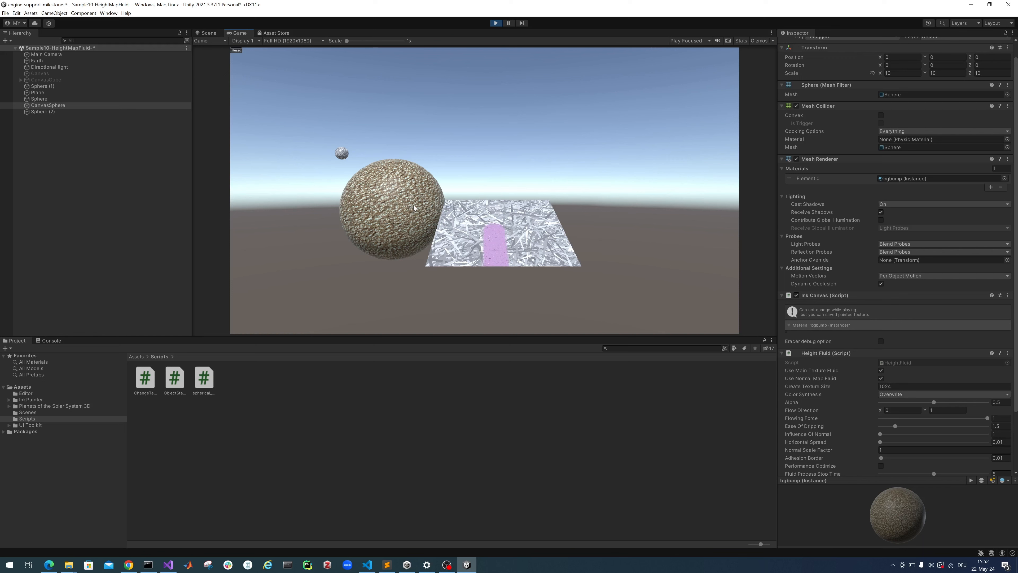
{"action": "left_click", "coordinate": [496, 22]}
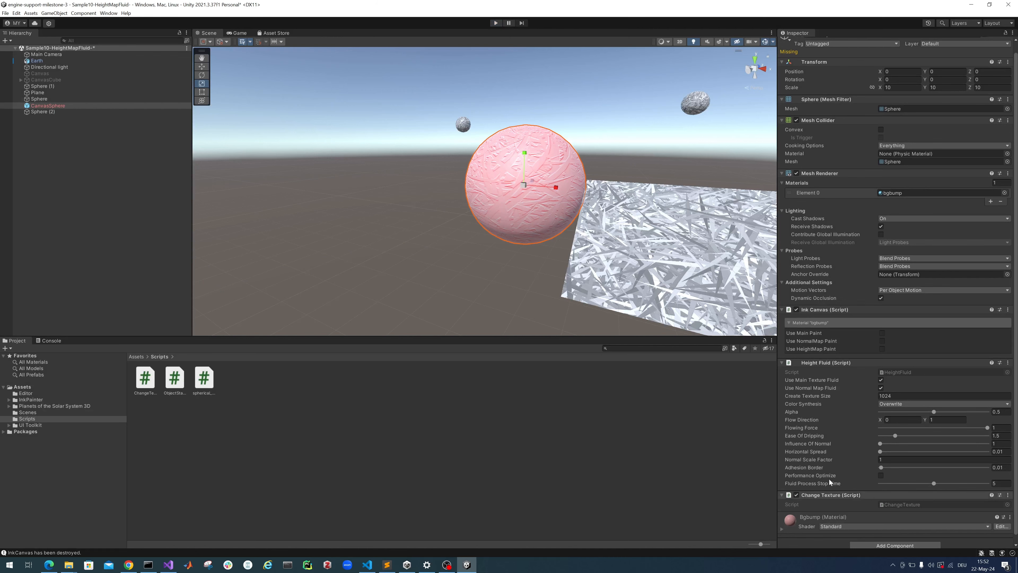
Step: Open the ChangeTexture script in Visual Studio and examine its texture path, Start method and LoadTexture function
{"action": "double_click", "coordinate": [891, 505]}
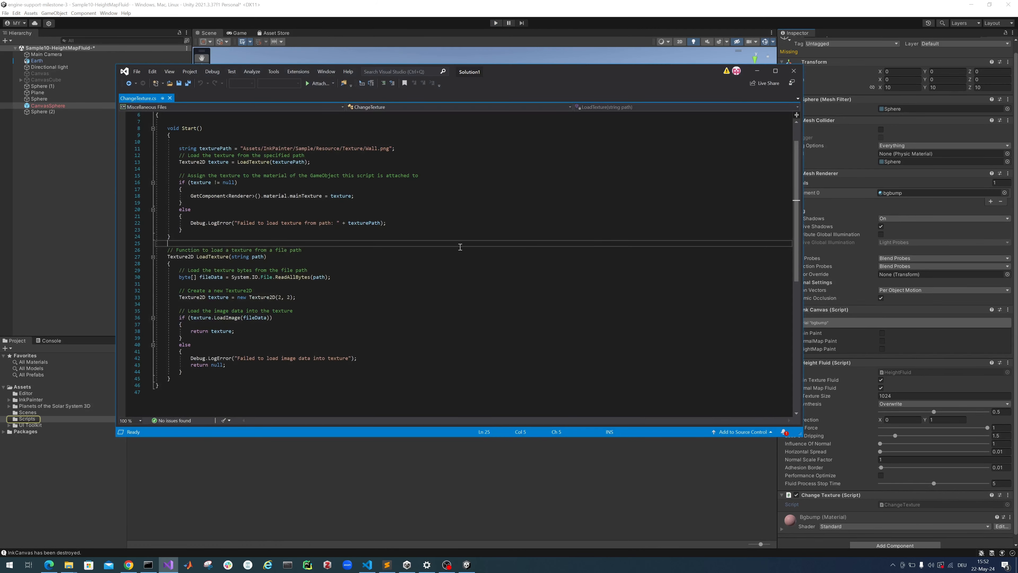
{"action": "scroll", "coordinate": [460, 247], "scroll_direction": "up", "scroll_amount": 2}
{"action": "scroll", "coordinate": [460, 247], "scroll_direction": "down", "scroll_amount": 3}
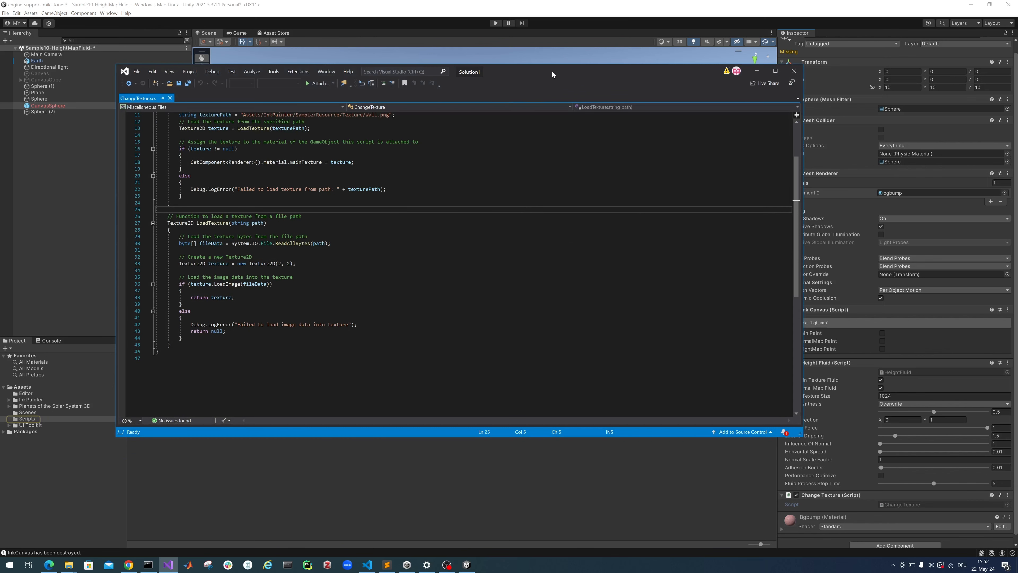
{"action": "left_click_drag", "start_coordinate": [552, 74], "coordinate": [549, 74]}
{"action": "scroll", "coordinate": [368, 239], "scroll_direction": "up", "scroll_amount": 3}
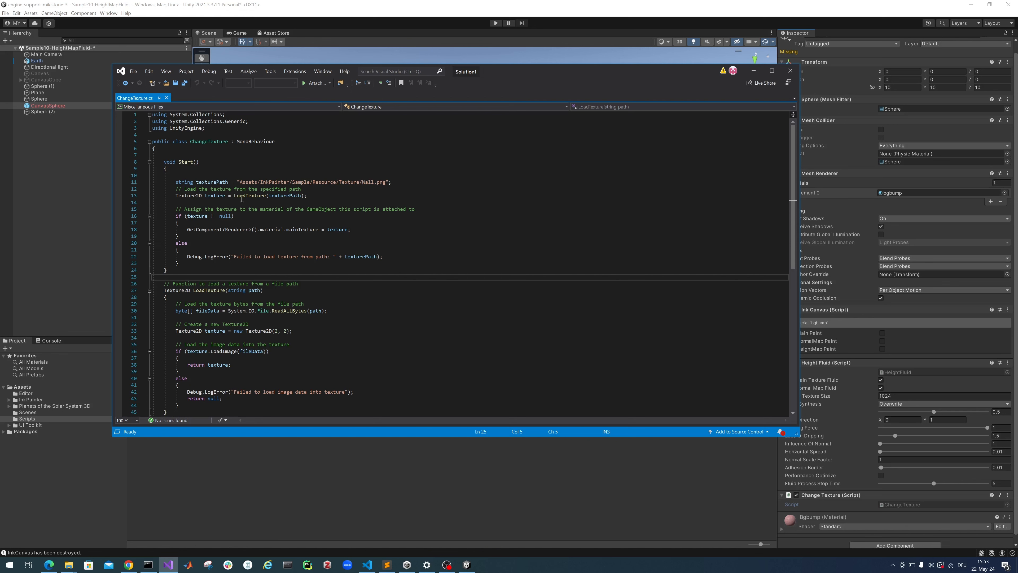
Step: Read through the ChangeTexture script's material assignment and its error handling for texture loading
{"action": "scroll", "coordinate": [360, 181], "scroll_direction": "down", "scroll_amount": 3}
{"action": "scroll", "coordinate": [381, 179], "scroll_direction": "up", "scroll_amount": 3}
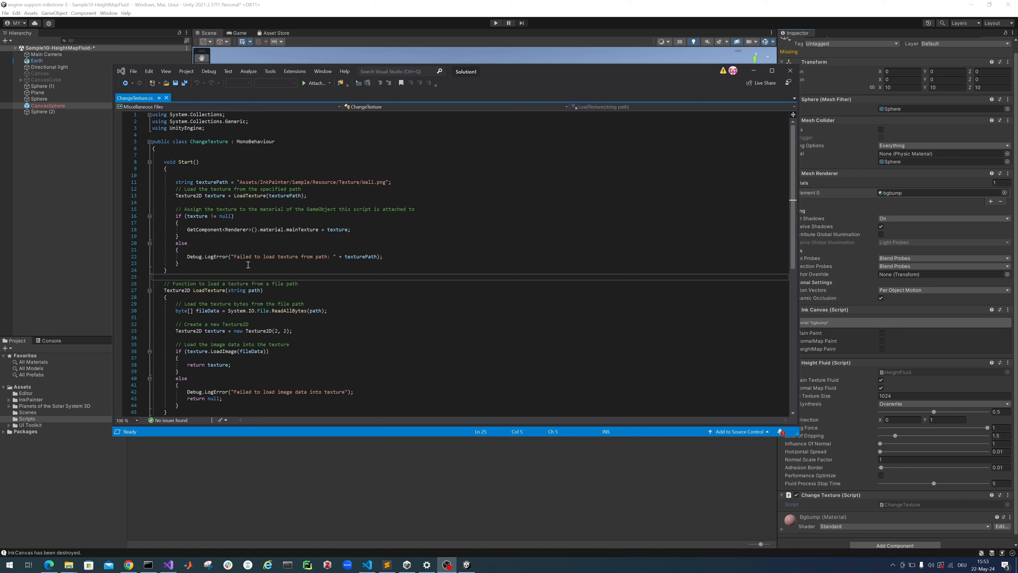
{"action": "scroll", "coordinate": [241, 289], "scroll_direction": "down", "scroll_amount": 2}
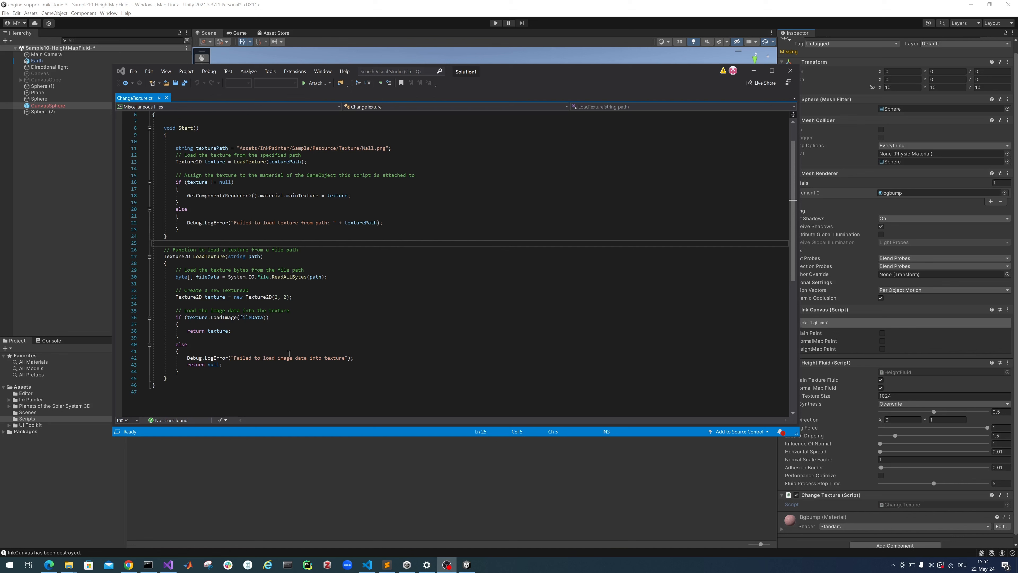
{"action": "scroll", "coordinate": [287, 351], "scroll_direction": "up", "scroll_amount": 2}
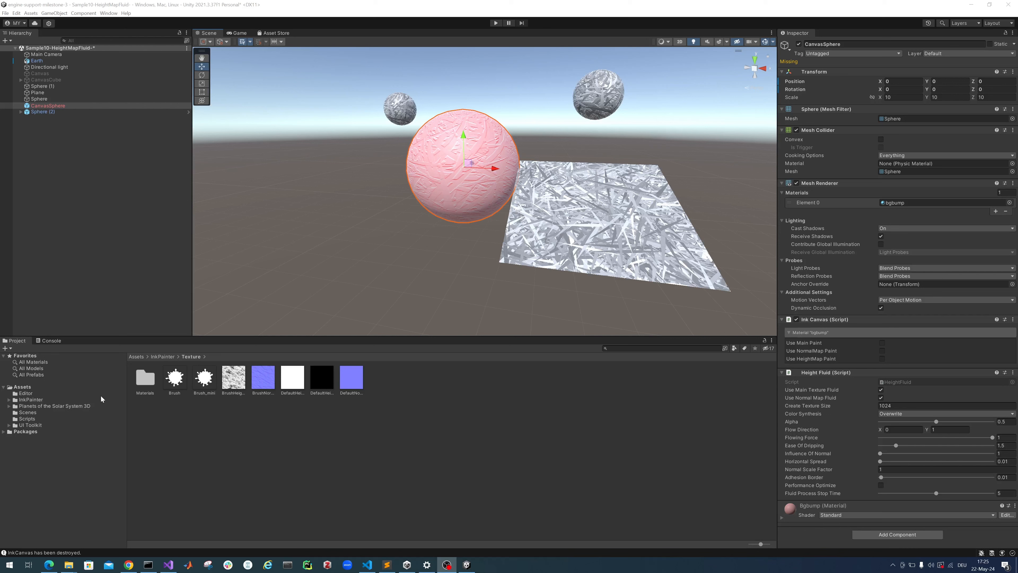
Step: Set the Collision Painter brush color of Sphere (1) to the more magenta purple 8B5A98
{"action": "left_click", "coordinate": [26, 400]}
{"action": "left_click", "coordinate": [609, 119]}
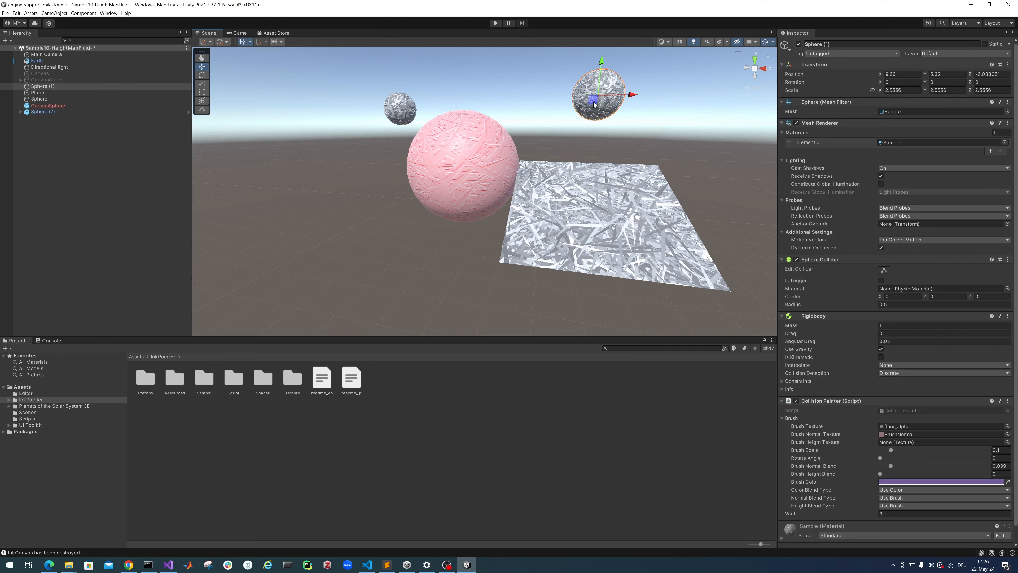
{"action": "scroll", "coordinate": [900, 444], "scroll_direction": "down", "scroll_amount": 1}
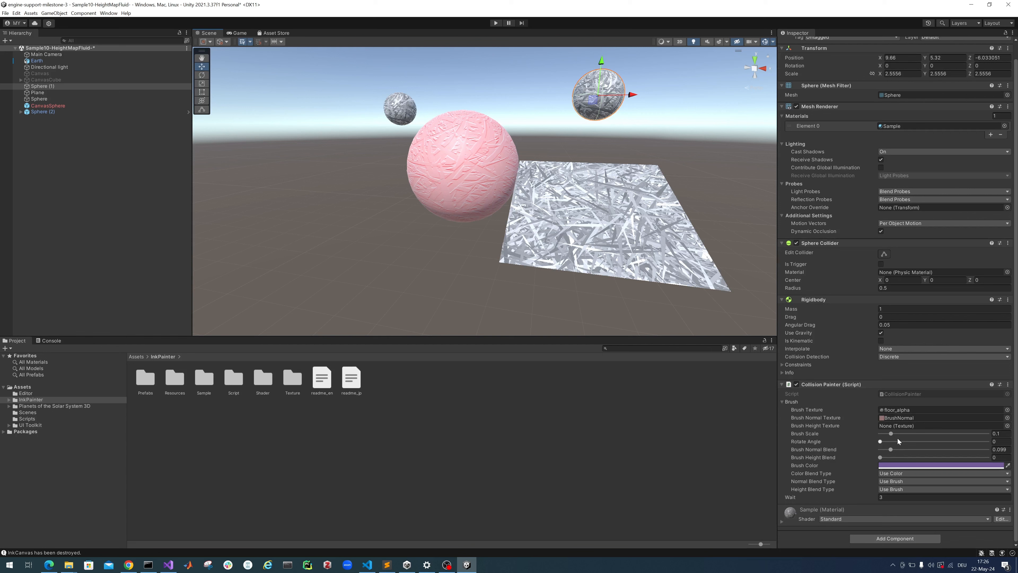
{"action": "left_click", "coordinate": [902, 467]}
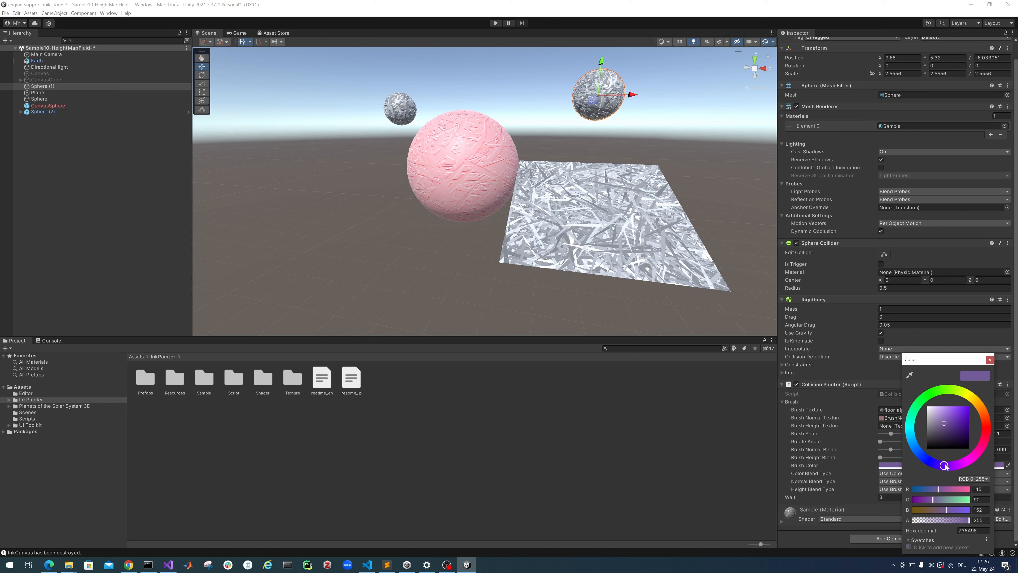
{"action": "left_click_drag", "start_coordinate": [944, 466], "coordinate": [959, 464]}
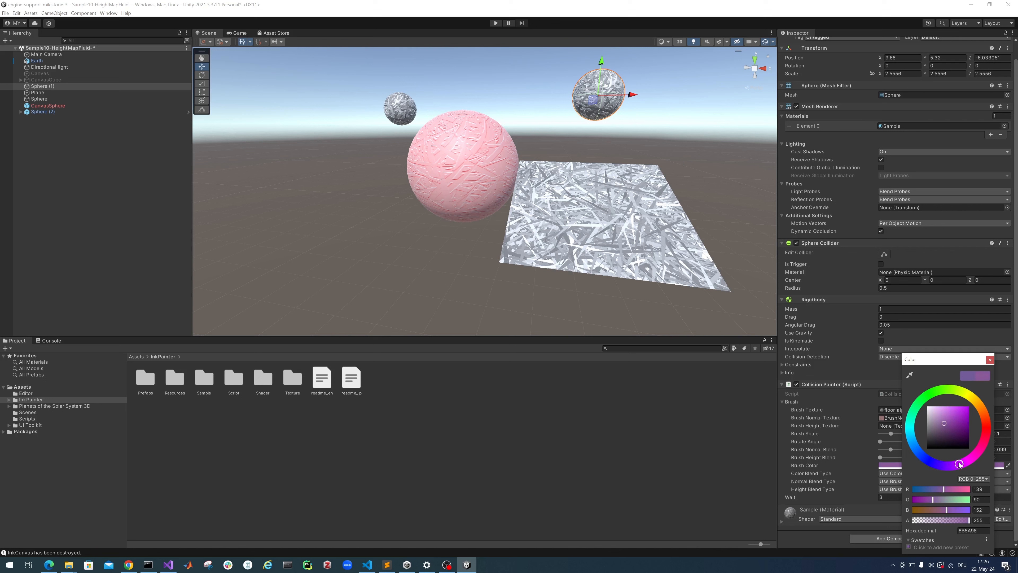
{"action": "left_click", "coordinate": [990, 360]}
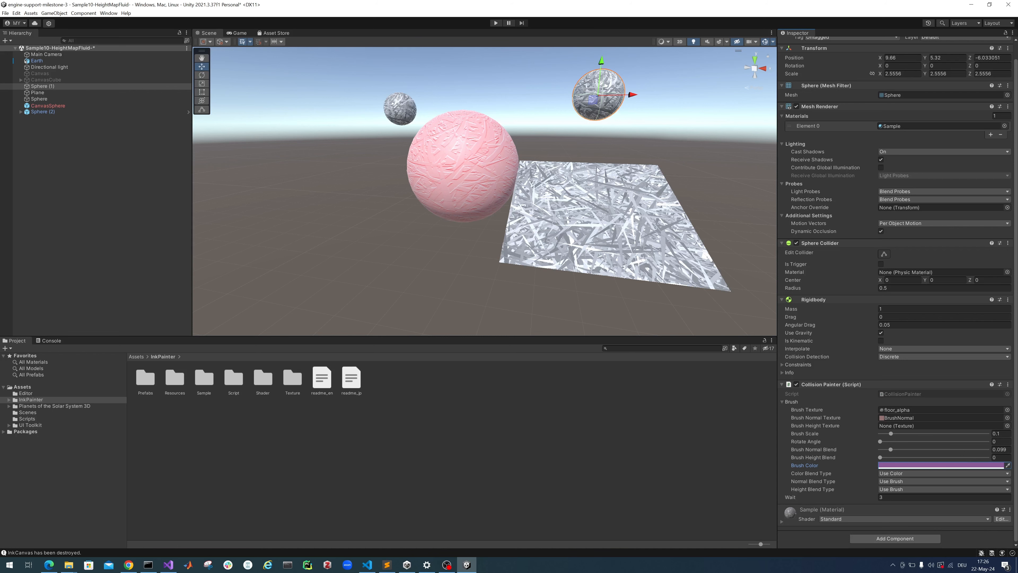
Step: Select the Plane, run the scene and paint several blotches and strokes across the plane's surface
{"action": "left_click", "coordinate": [549, 201]}
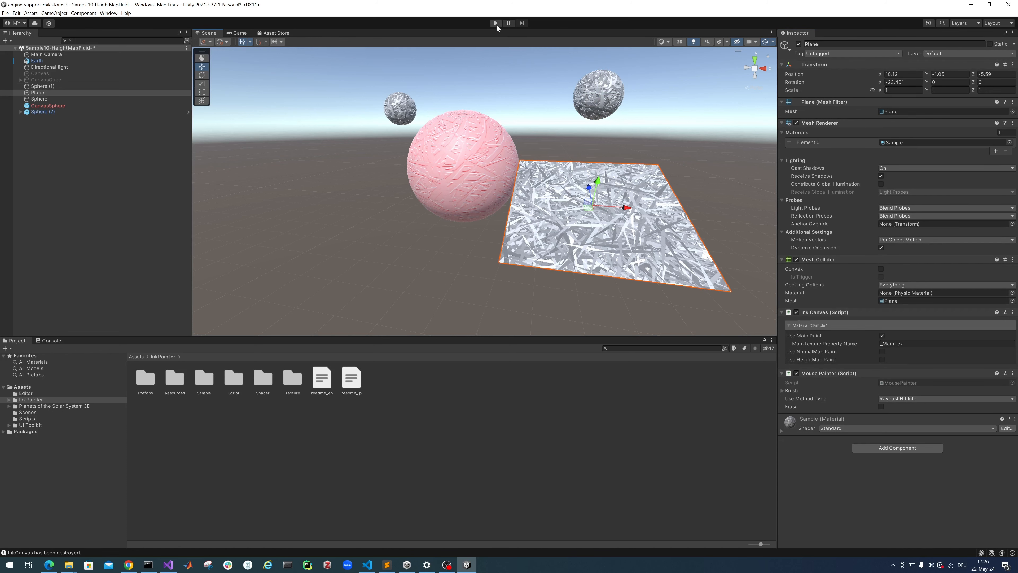
{"action": "left_click", "coordinate": [495, 23]}
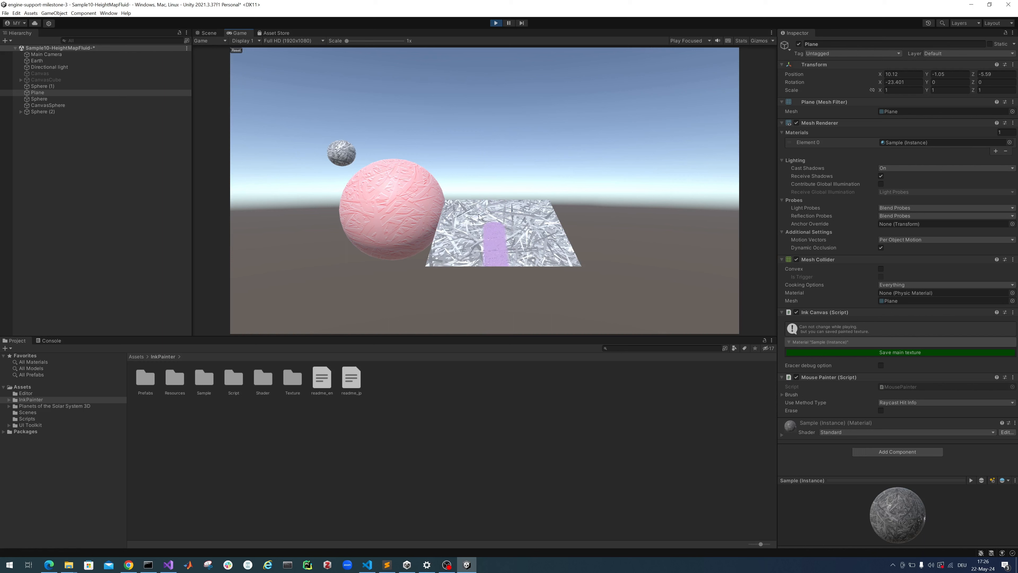
{"action": "left_click", "coordinate": [467, 216]}
{"action": "left_click", "coordinate": [486, 209]}
{"action": "left_click", "coordinate": [539, 215]}
{"action": "mouse_move", "coordinate": [505, 211]}
{"action": "left_mouse_down"}
{"action": "mouse_move", "coordinate": [546, 229]}
{"action": "mouse_move", "coordinate": [552, 252]}
{"action": "mouse_move", "coordinate": [514, 246]}
{"action": "left_mouse_up"}
{"action": "mouse_move", "coordinate": [450, 253]}
{"action": "left_mouse_down"}
{"action": "mouse_move", "coordinate": [473, 229]}
{"action": "mouse_move", "coordinate": [456, 206]}
{"action": "left_mouse_up"}
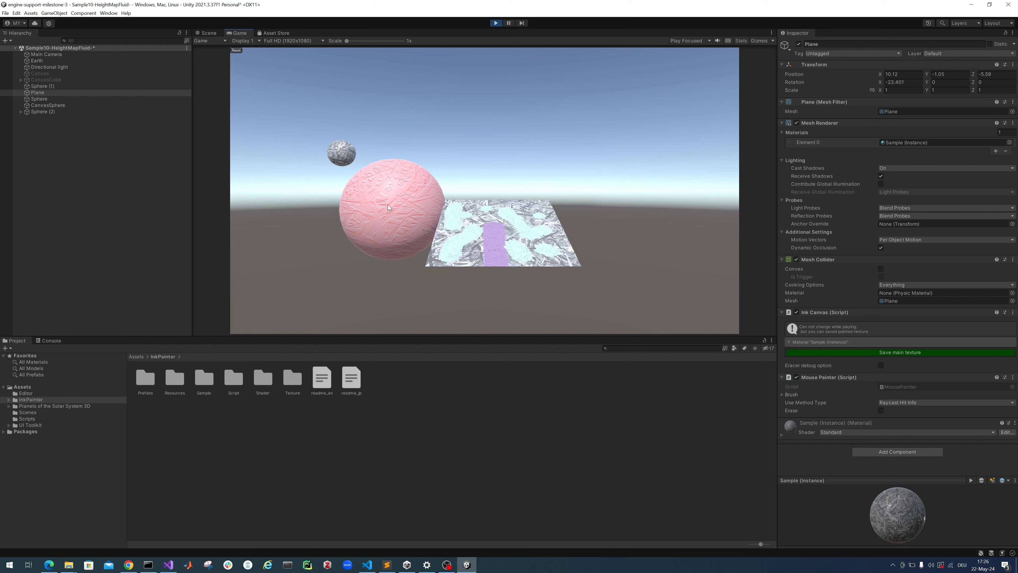
Step: Paint over the large sphere and more of the plane in the running scene, and stop it
{"action": "left_click", "coordinate": [352, 198]}
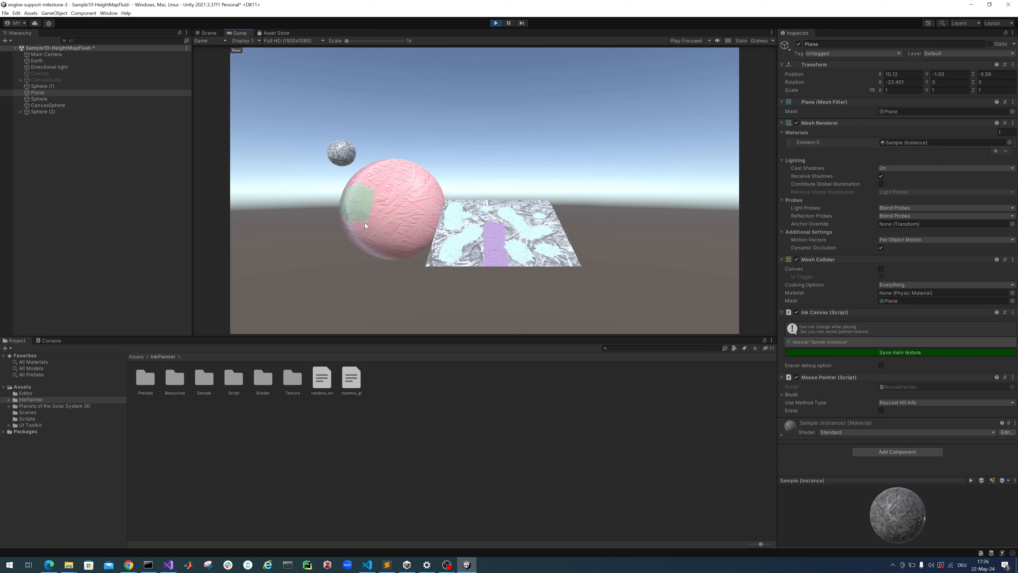
{"action": "mouse_move", "coordinate": [365, 225]}
{"action": "left_mouse_down"}
{"action": "mouse_move", "coordinate": [403, 251]}
{"action": "mouse_move", "coordinate": [387, 213]}
{"action": "mouse_move", "coordinate": [421, 229]}
{"action": "mouse_move", "coordinate": [421, 185]}
{"action": "mouse_move", "coordinate": [377, 180]}
{"action": "mouse_move", "coordinate": [419, 180]}
{"action": "mouse_move", "coordinate": [415, 187]}
{"action": "mouse_move", "coordinate": [346, 163]}
{"action": "mouse_move", "coordinate": [342, 145]}
{"action": "mouse_move", "coordinate": [367, 176]}
{"action": "mouse_move", "coordinate": [417, 189]}
{"action": "mouse_move", "coordinate": [385, 207]}
{"action": "left_mouse_up"}
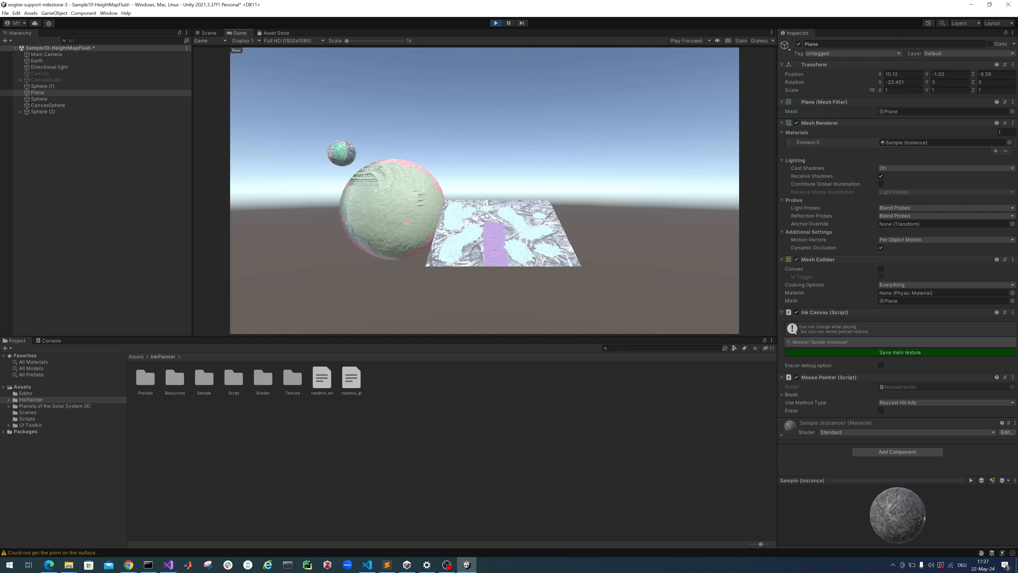
{"action": "left_click", "coordinate": [483, 215]}
{"action": "left_click", "coordinate": [521, 203]}
{"action": "left_click", "coordinate": [537, 213]}
{"action": "mouse_move", "coordinate": [551, 241]}
{"action": "left_mouse_down"}
{"action": "mouse_move", "coordinate": [537, 261]}
{"action": "mouse_move", "coordinate": [506, 229]}
{"action": "mouse_move", "coordinate": [464, 241]}
{"action": "left_mouse_up"}
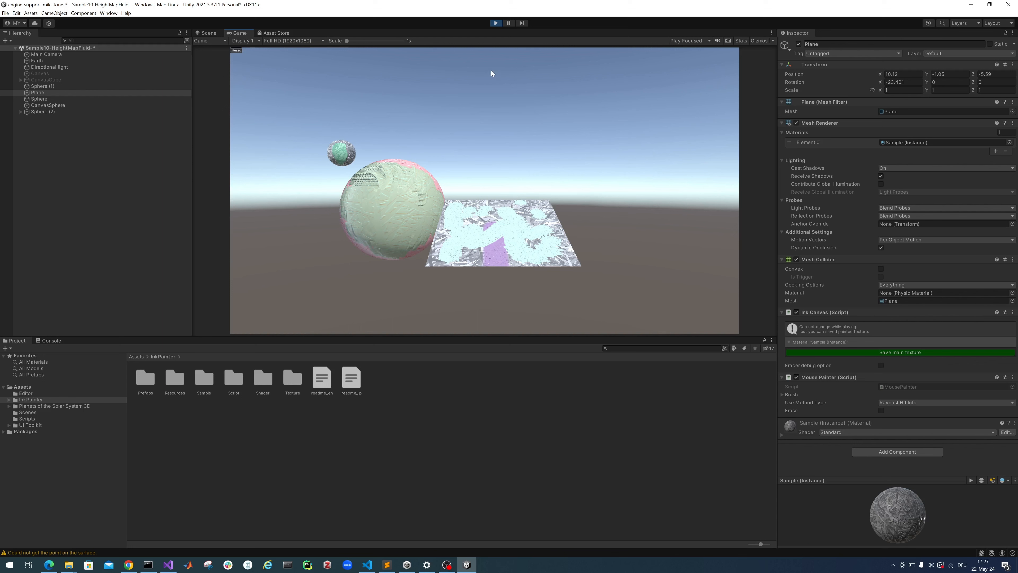
{"action": "left_click", "coordinate": [495, 23]}
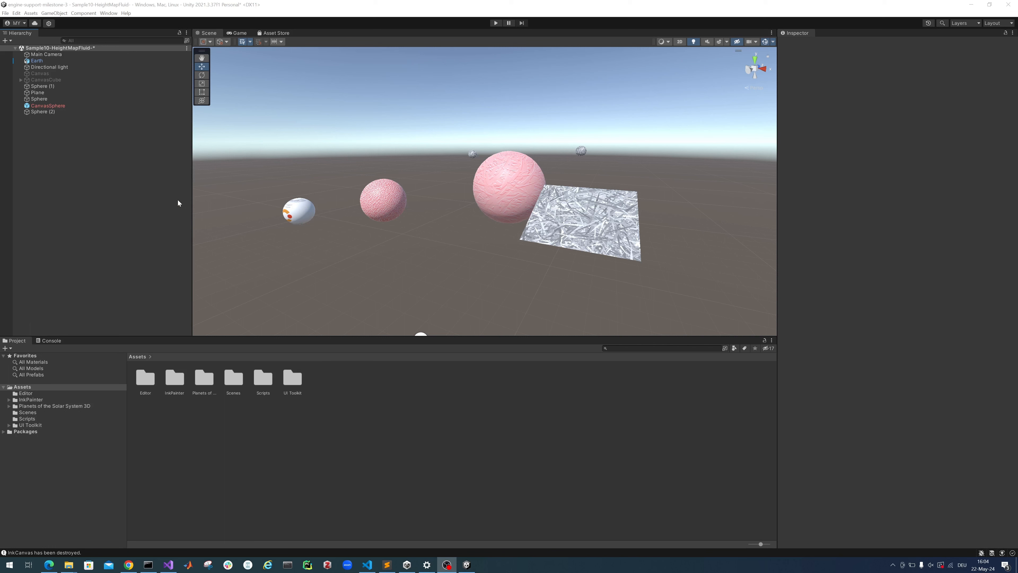
Step: Add a new sphere to the scene and move it to about X 1.35, Y 1.35, Z -26.03
{"action": "right_click", "coordinate": [65, 161]}
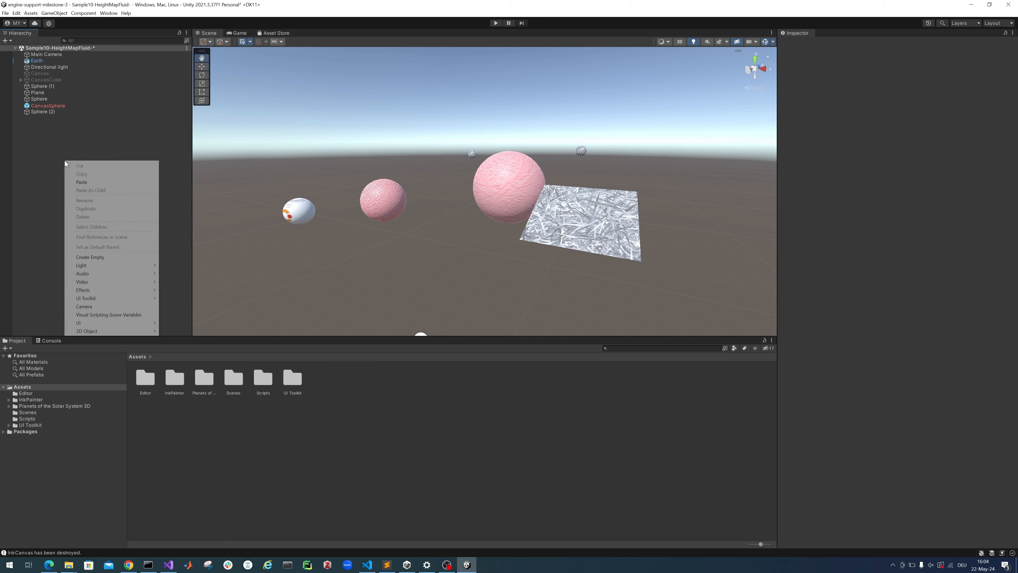
{"action": "mouse_move", "coordinate": [93, 331]}
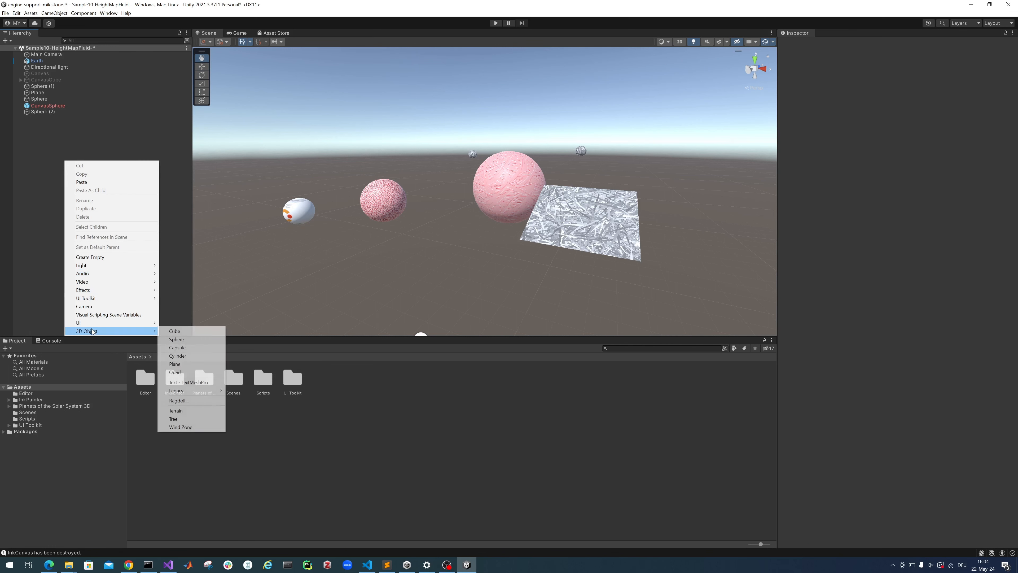
{"action": "left_click", "coordinate": [177, 339]}
{"action": "left_click", "coordinate": [135, 265]}
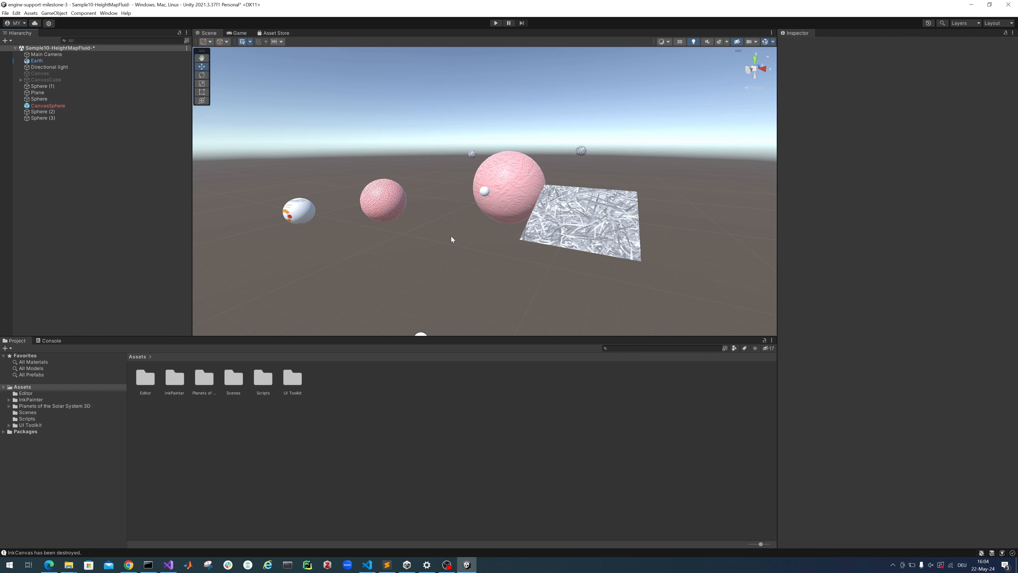
{"action": "left_click", "coordinate": [484, 191]}
{"action": "left_click_drag", "start_coordinate": [498, 189], "coordinate": [349, 243]}
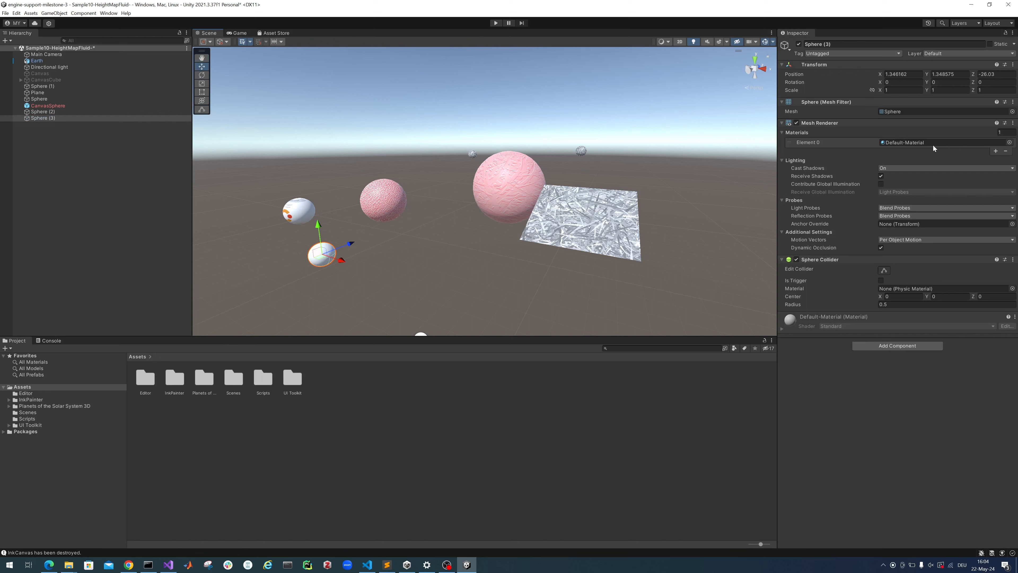
Step: Assign the Mercury_2k material to Sphere (3)
{"action": "left_click", "coordinate": [1009, 142]}
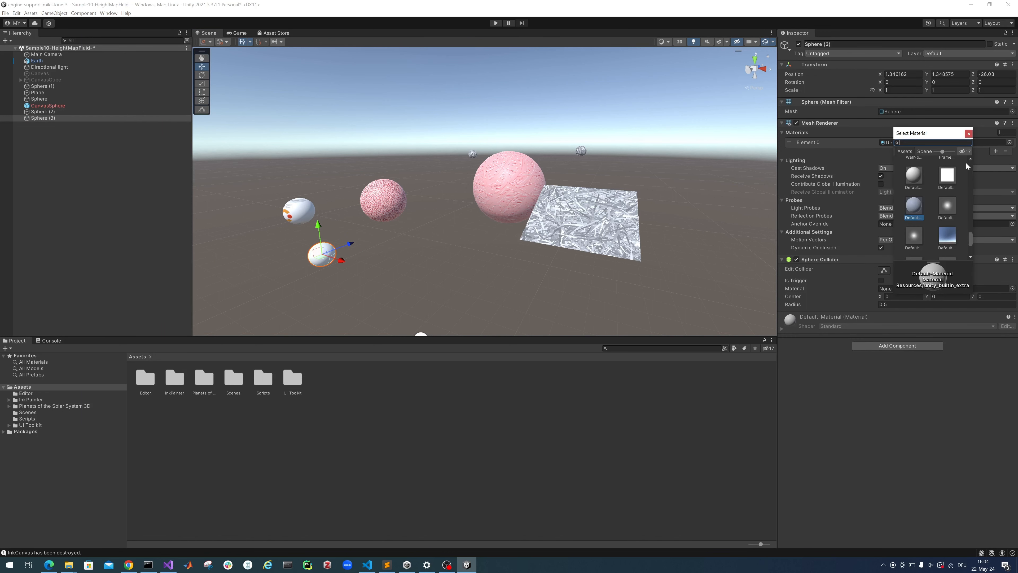
{"action": "left_click_drag", "start_coordinate": [970, 239], "coordinate": [968, 197]}
{"action": "double_click", "coordinate": [913, 176]}
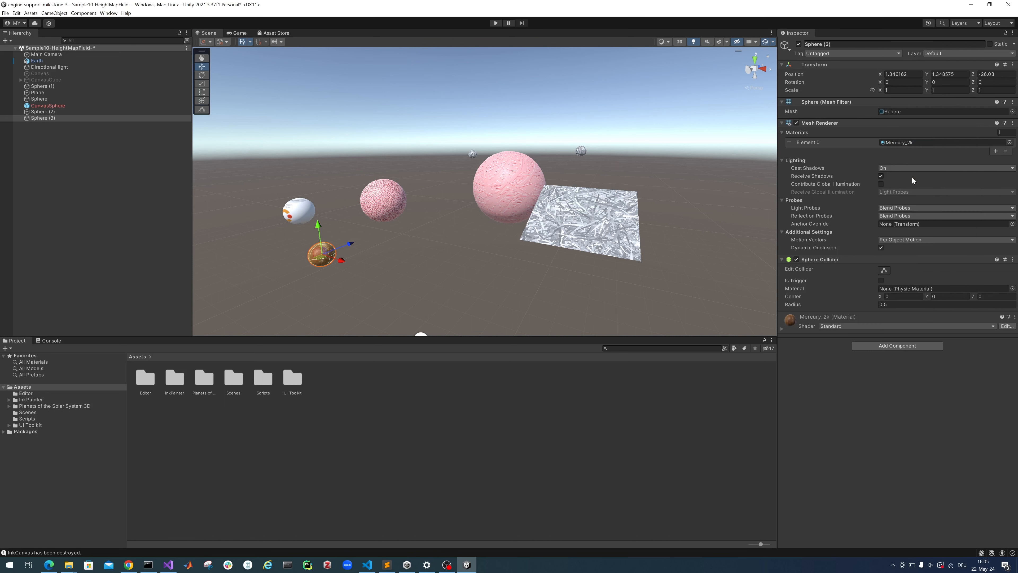
{"action": "left_click", "coordinate": [374, 280]}
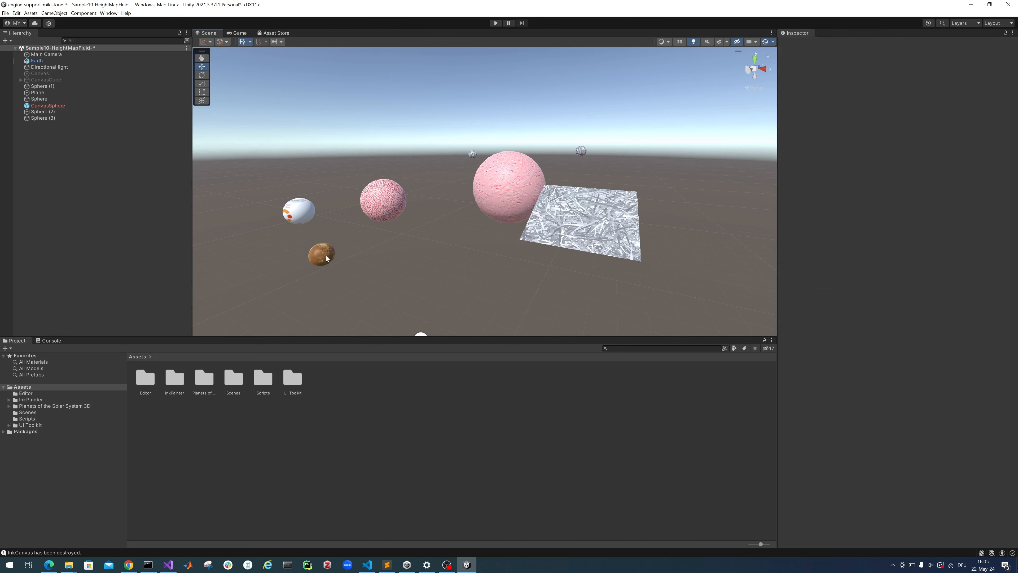
Step: Move Sphere (3) along the X axis to about 3.77
{"action": "left_click", "coordinate": [325, 256]}
{"action": "left_click_drag", "start_coordinate": [343, 259], "coordinate": [385, 262]}
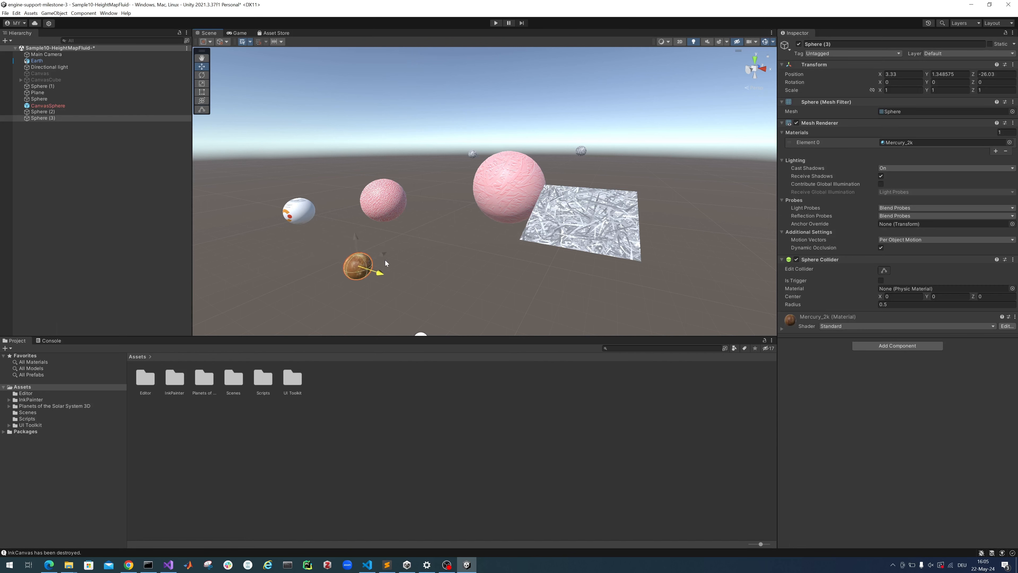
{"action": "left_click", "coordinate": [378, 200]}
{"action": "left_click", "coordinate": [91, 197]}
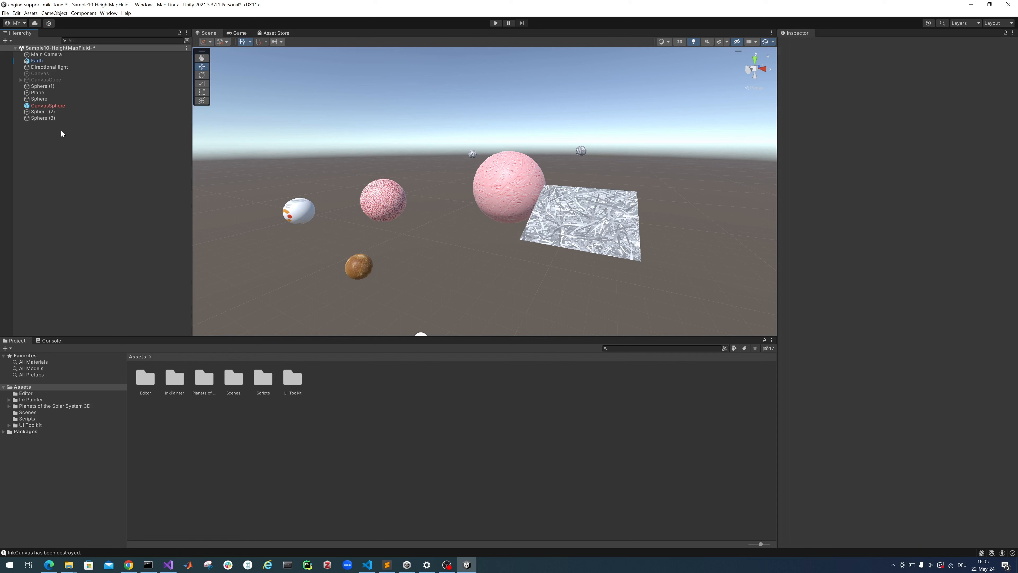
Step: Make Sphere (3) a child of Sphere (2) in the scene hierarchy
{"action": "left_click", "coordinate": [47, 118]}
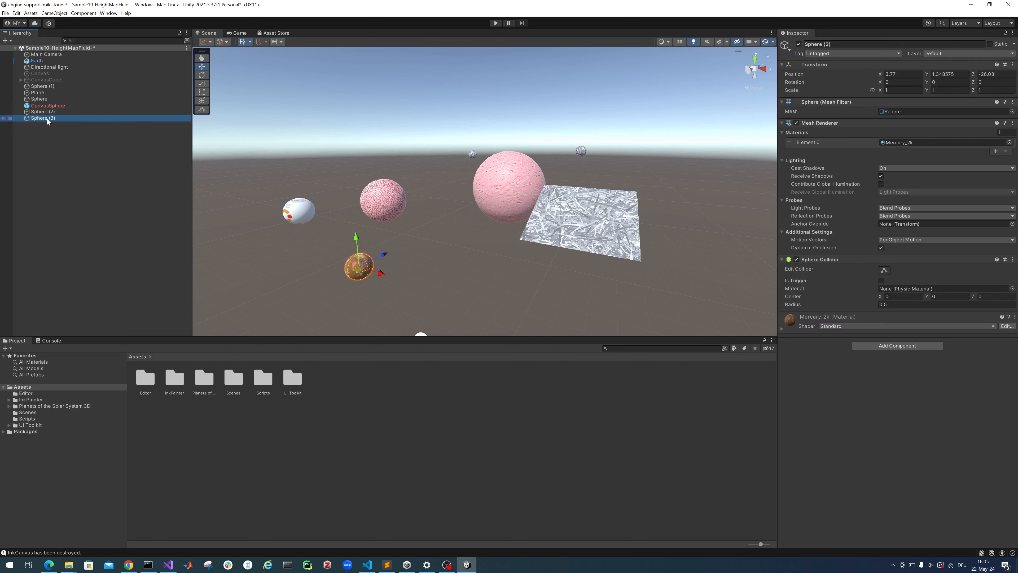
{"action": "mouse_move", "coordinate": [45, 118]}
{"action": "left_mouse_down"}
{"action": "mouse_move", "coordinate": [64, 116]}
{"action": "mouse_move", "coordinate": [54, 112]}
{"action": "left_mouse_up"}
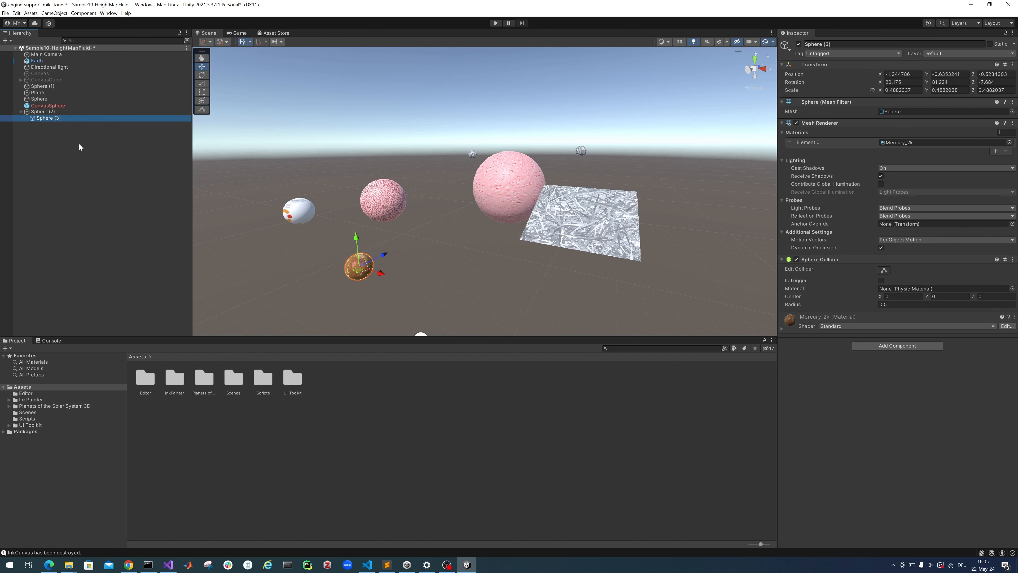
{"action": "left_click", "coordinate": [82, 150]}
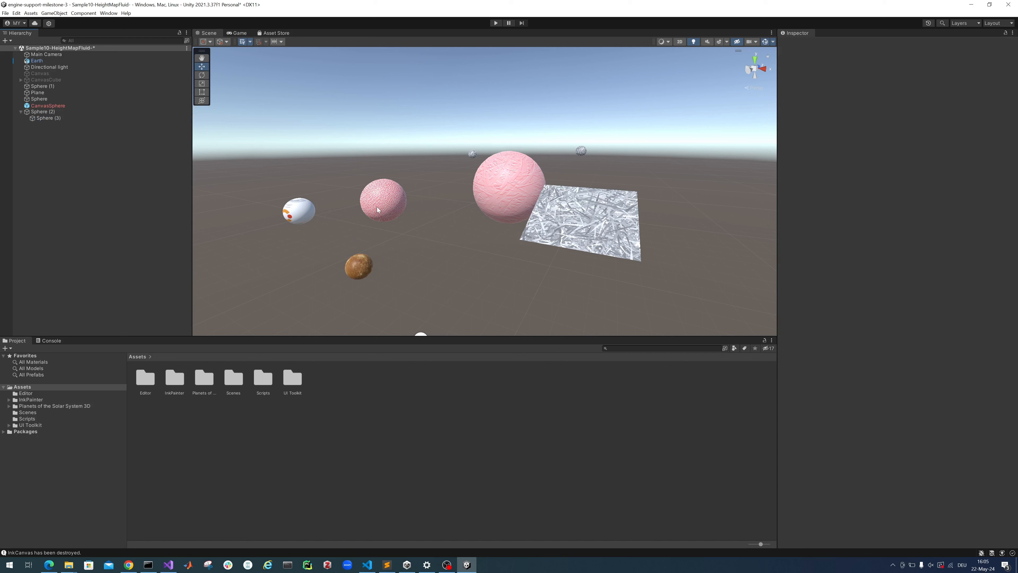
Step: Move Sphere (2) slightly upward along its own Y axis and rotate it to about X -22.18, Y -71.92, Z -20.92
{"action": "left_click", "coordinate": [382, 205]}
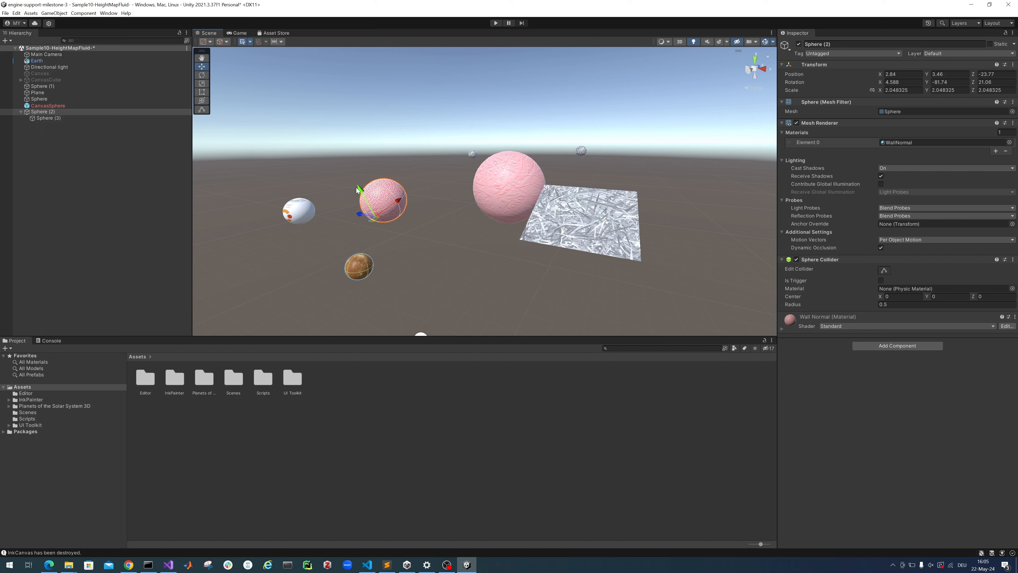
{"action": "left_click_drag", "start_coordinate": [358, 188], "coordinate": [386, 167]}
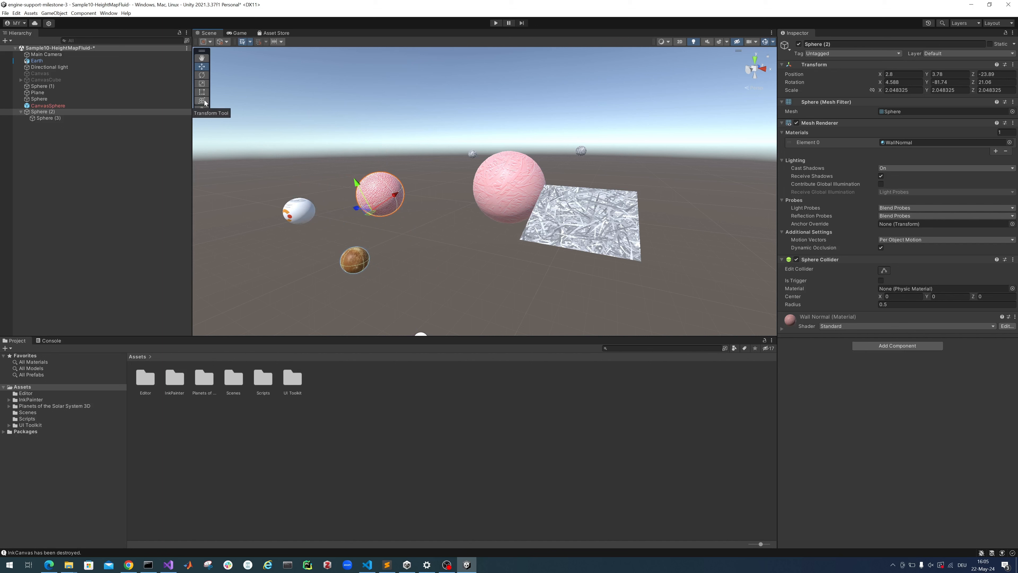
{"action": "left_click", "coordinate": [202, 76]}
{"action": "left_click_drag", "start_coordinate": [371, 187], "coordinate": [455, 236]}
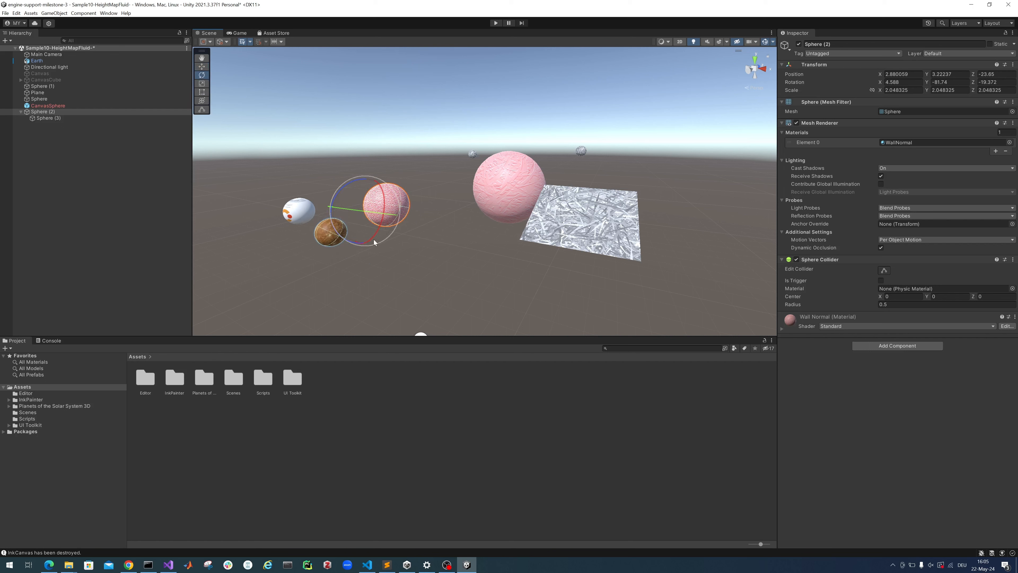
{"action": "left_click_drag", "start_coordinate": [377, 236], "coordinate": [372, 264]}
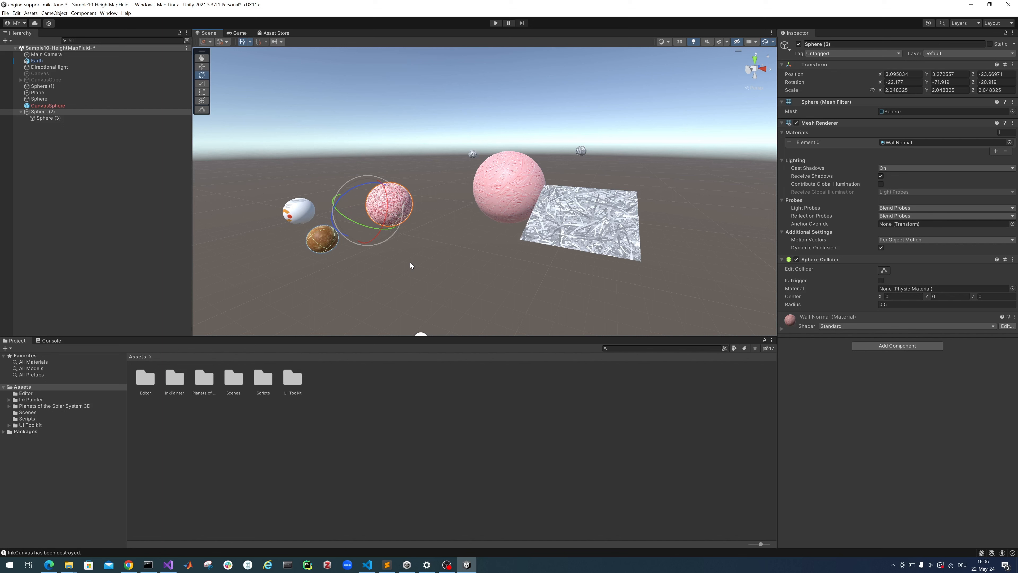
{"action": "left_click", "coordinate": [381, 278]}
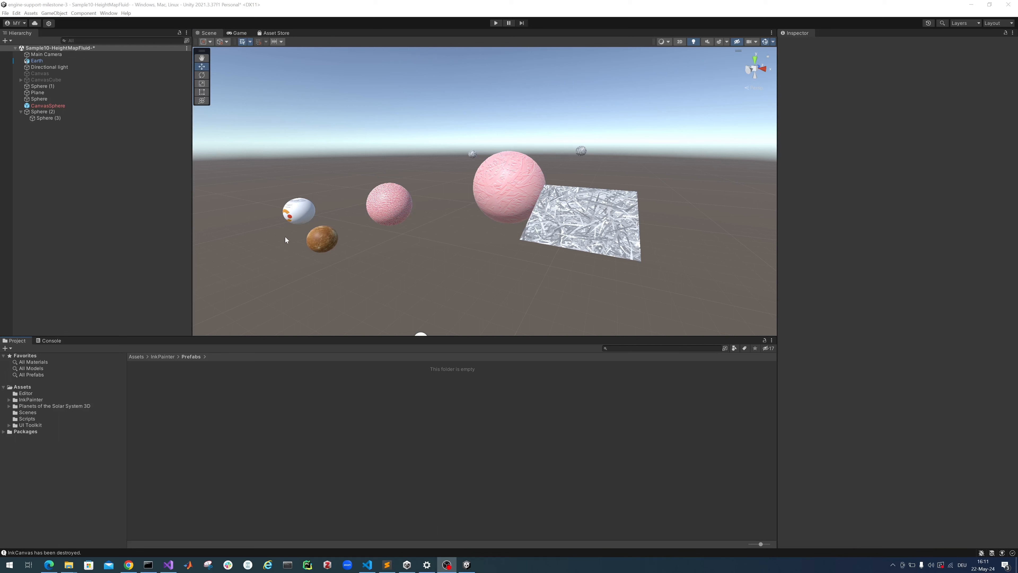
Step: Attach the ChangeTexture script from the Assets Scripts folder to Sphere (2), the parent of Sphere (3)
{"action": "left_click", "coordinate": [386, 208]}
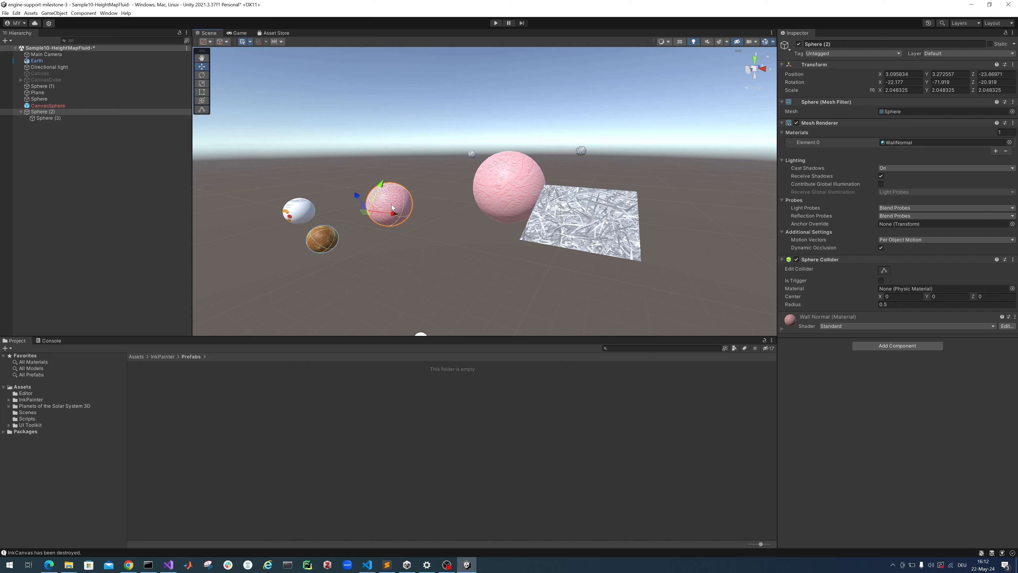
{"action": "left_click", "coordinate": [157, 184]}
{"action": "left_click", "coordinate": [381, 204]}
{"action": "left_click", "coordinate": [30, 419]}
{"action": "left_click_drag", "start_coordinate": [145, 380], "coordinate": [884, 411]}
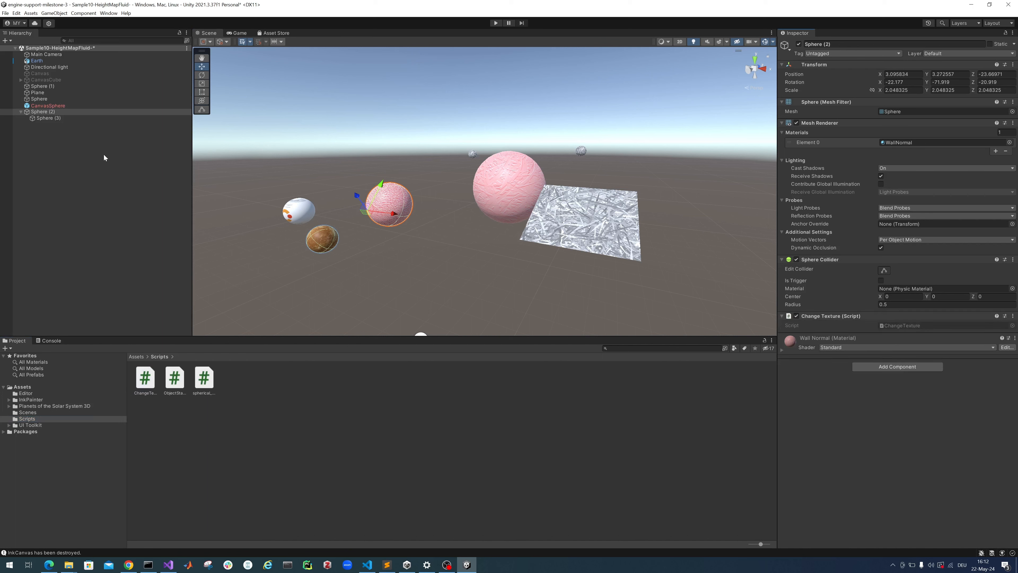
{"action": "left_click", "coordinate": [48, 118]}
{"action": "left_click", "coordinate": [52, 112]}
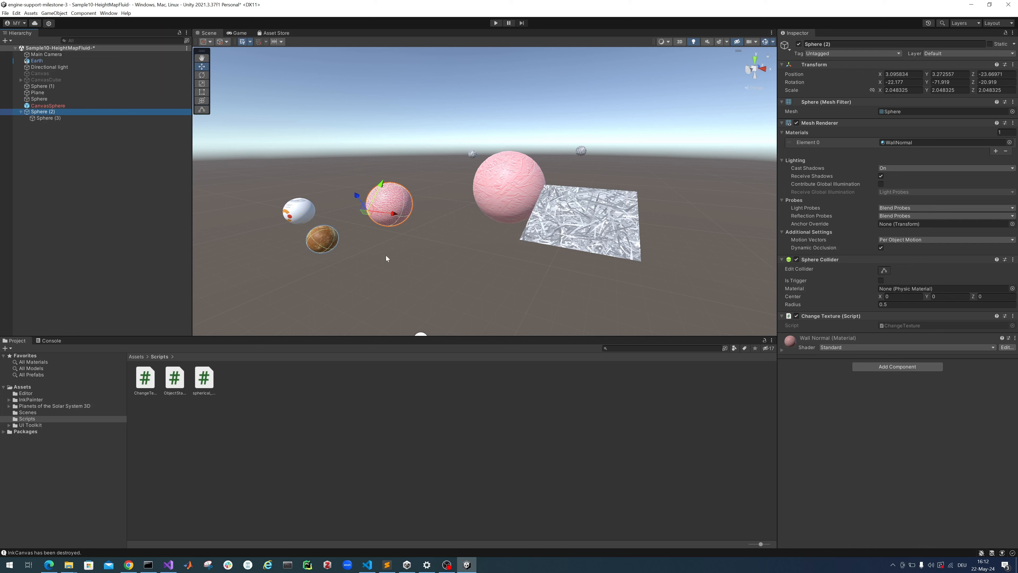
Step: Save Sphere (2) with its child as a prefab in the InkPainter Prefabs folder, and view the new prefab's properties
{"action": "left_click", "coordinate": [57, 468]}
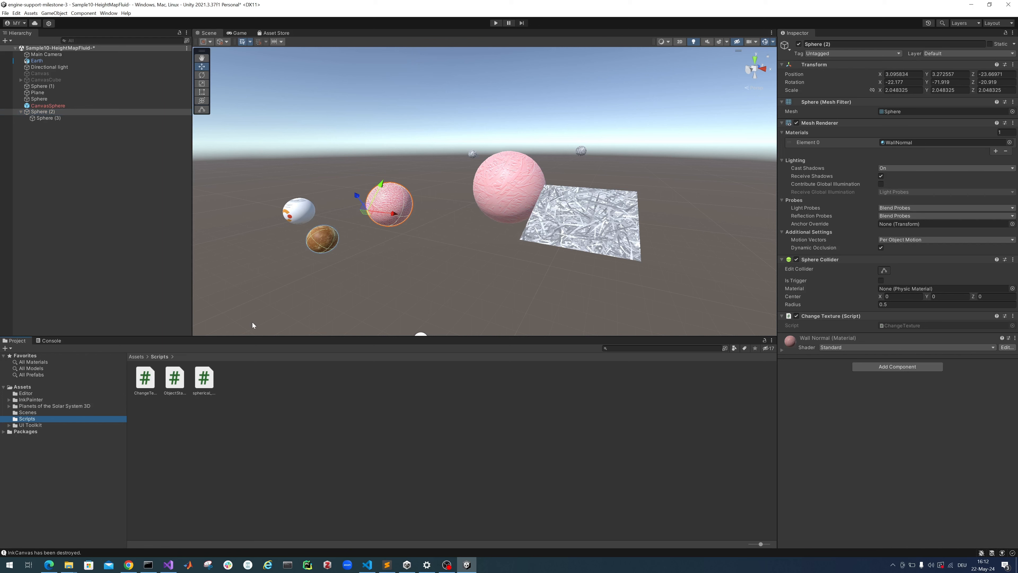
{"action": "left_click", "coordinate": [259, 414]}
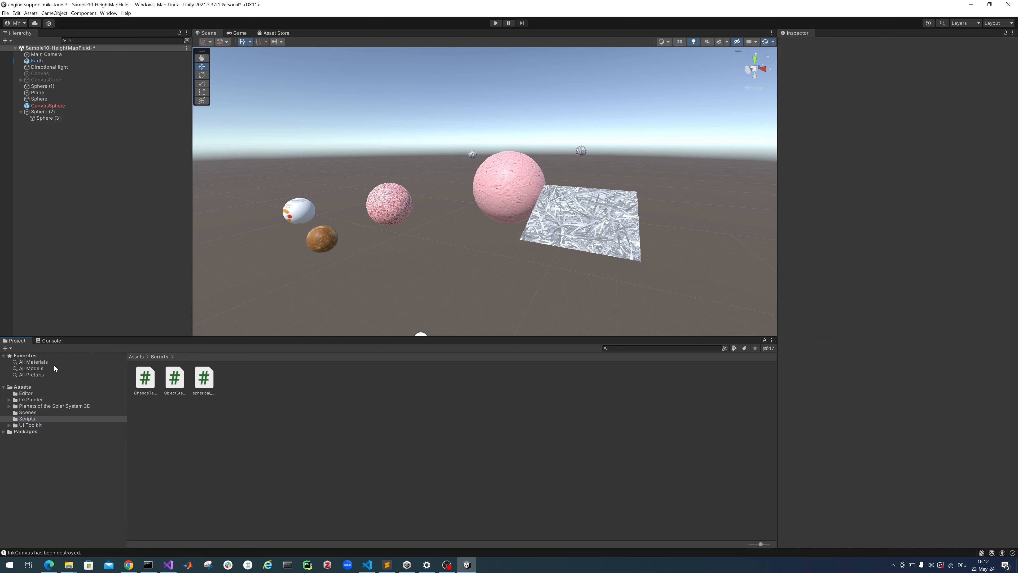
{"action": "left_click", "coordinate": [24, 401]}
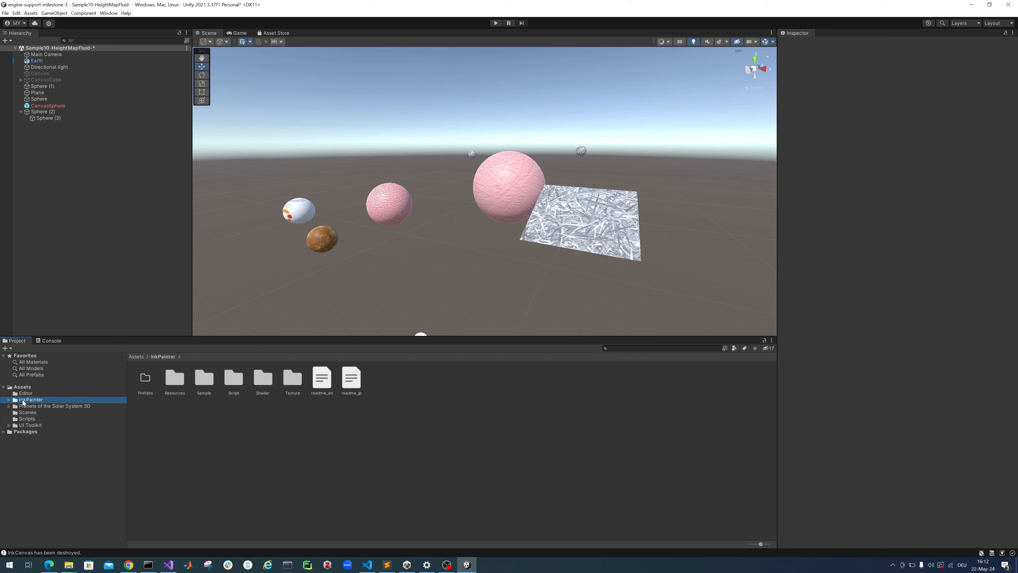
{"action": "double_click", "coordinate": [146, 379]}
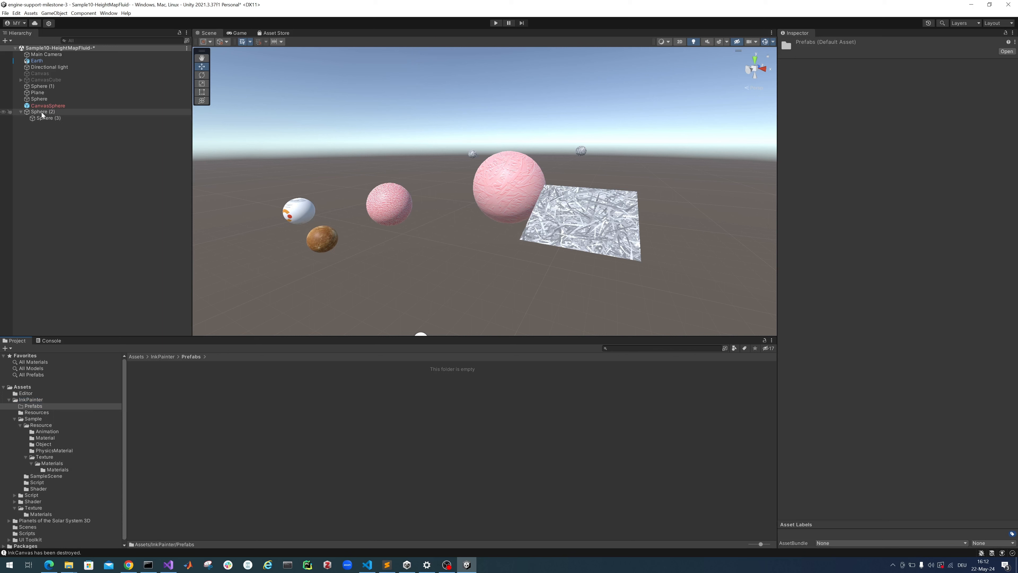
{"action": "left_click_drag", "start_coordinate": [39, 116], "coordinate": [230, 434]}
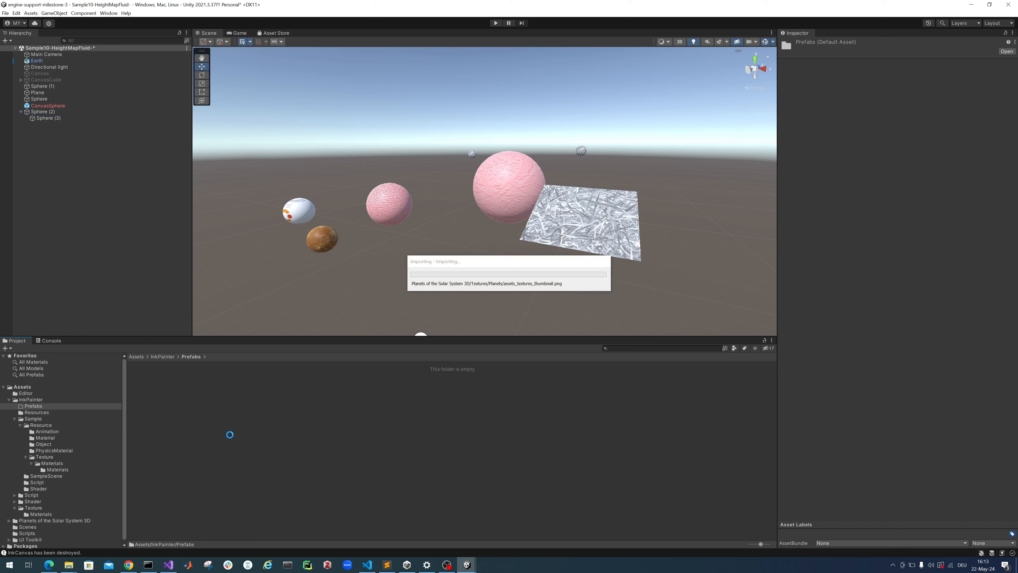
{"action": "left_click", "coordinate": [201, 410]}
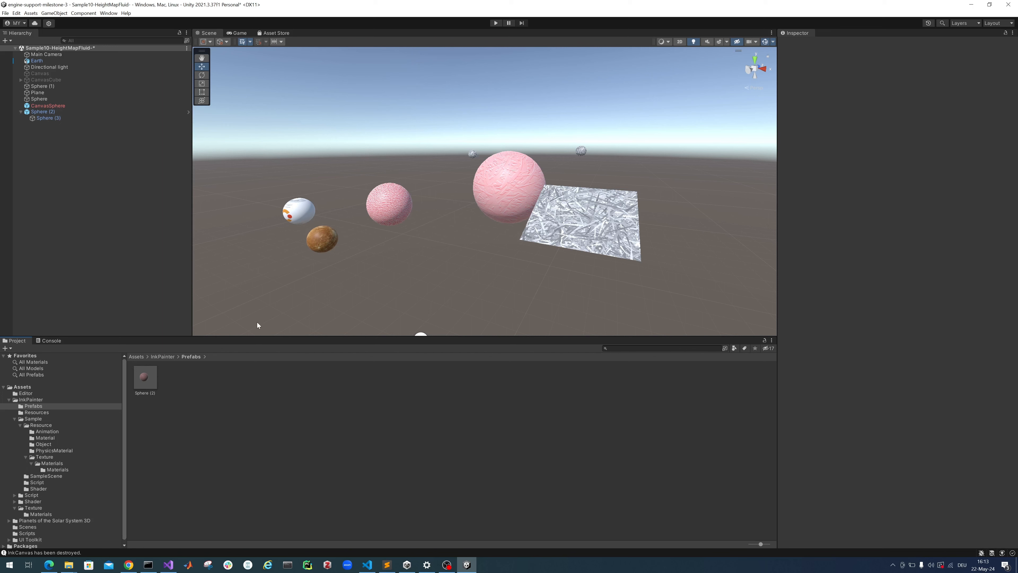
{"action": "left_click", "coordinate": [152, 378]}
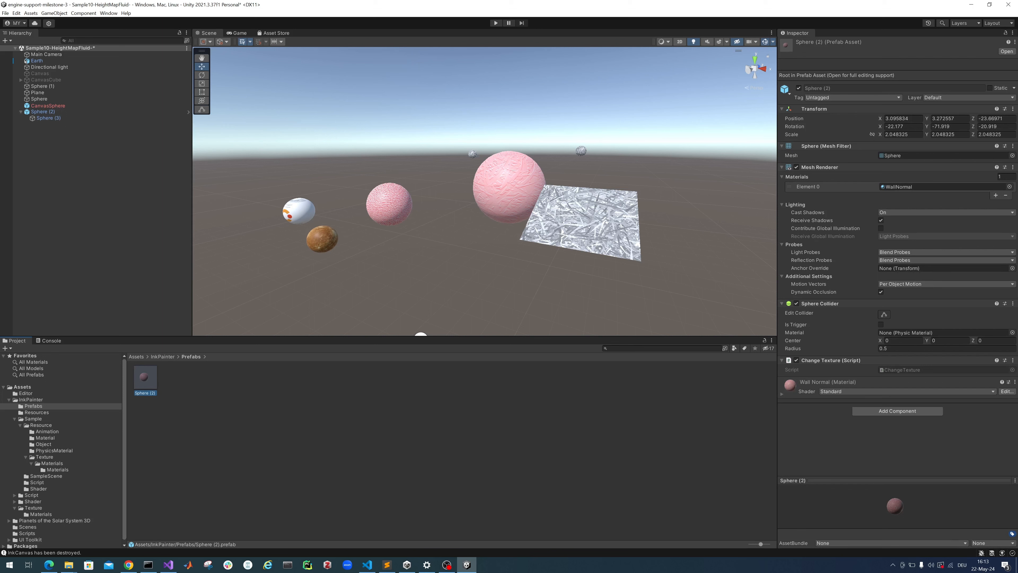
{"action": "key", "text": "alt+Tab"}
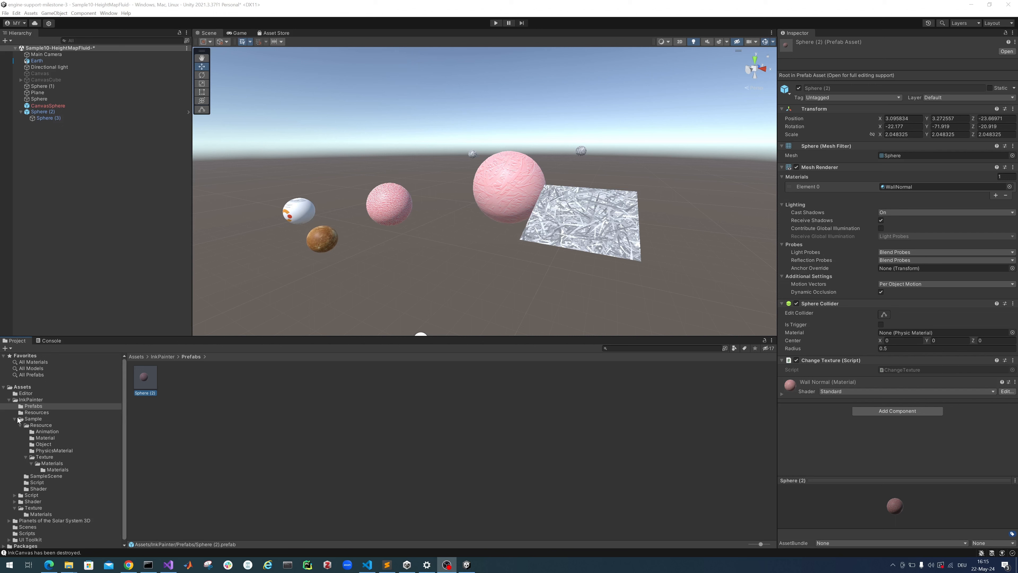
Step: Open the Sample02-CollisionPaint scene from InkPainter's SampleScene folder, discarding the unsaved changes in the current scene
{"action": "left_click", "coordinate": [35, 419]}
{"action": "double_click", "coordinate": [175, 378]}
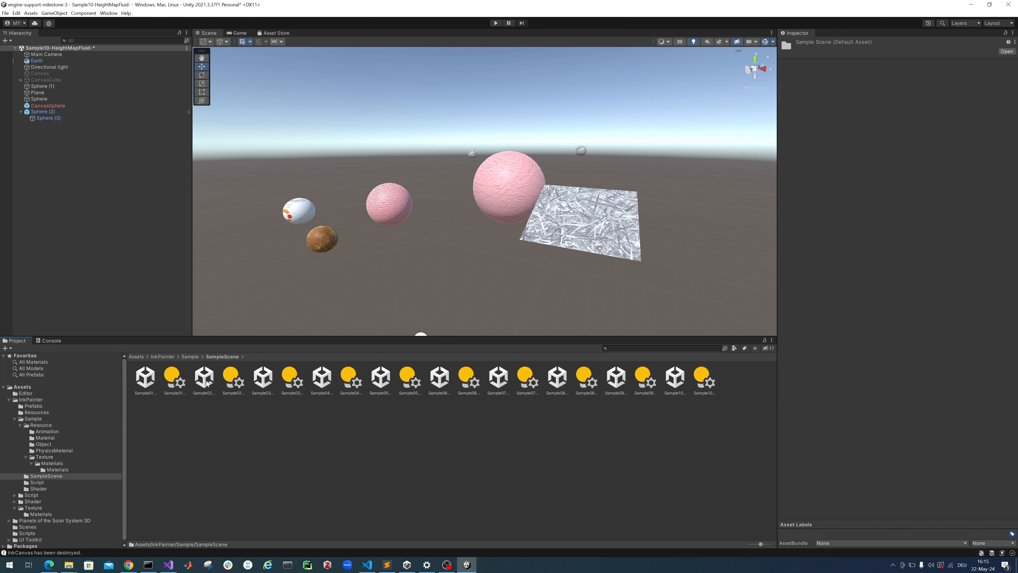
{"action": "double_click", "coordinate": [204, 378]}
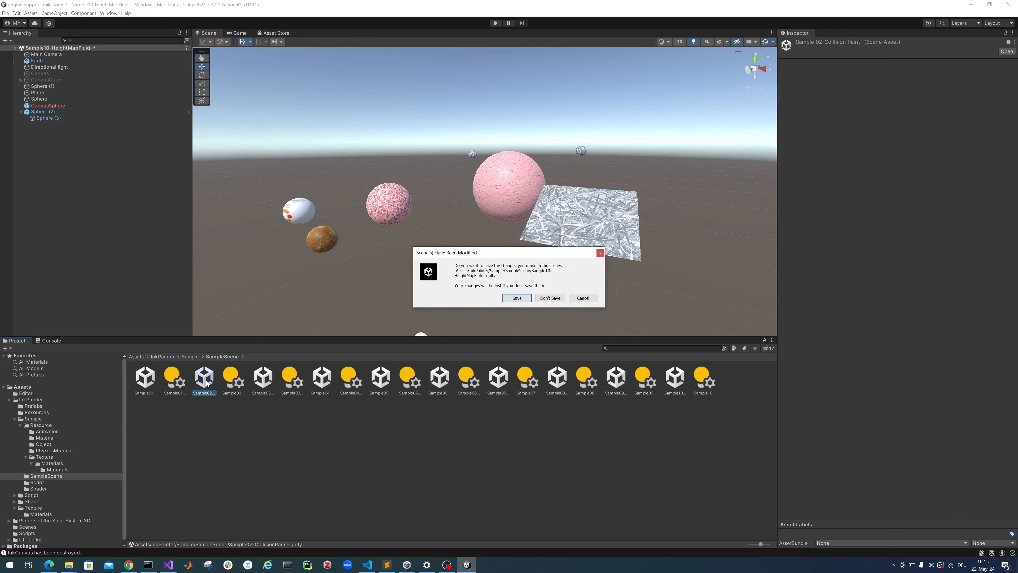
{"action": "left_click", "coordinate": [546, 300]}
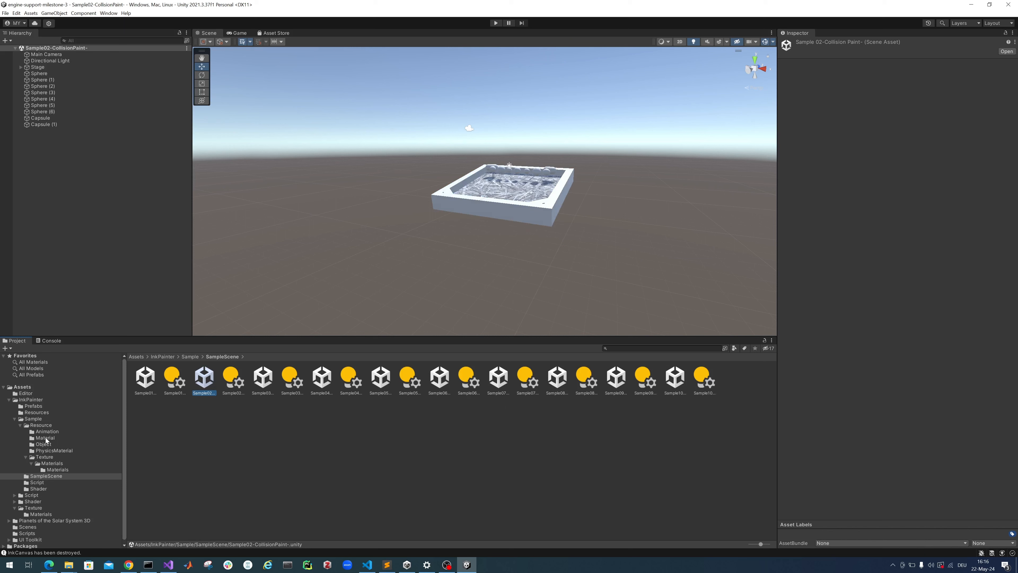
Step: Place an instance of the Sphere (2) prefab from the InkPainter Prefabs folder beside the stage in the scene
{"action": "left_click", "coordinate": [33, 406]}
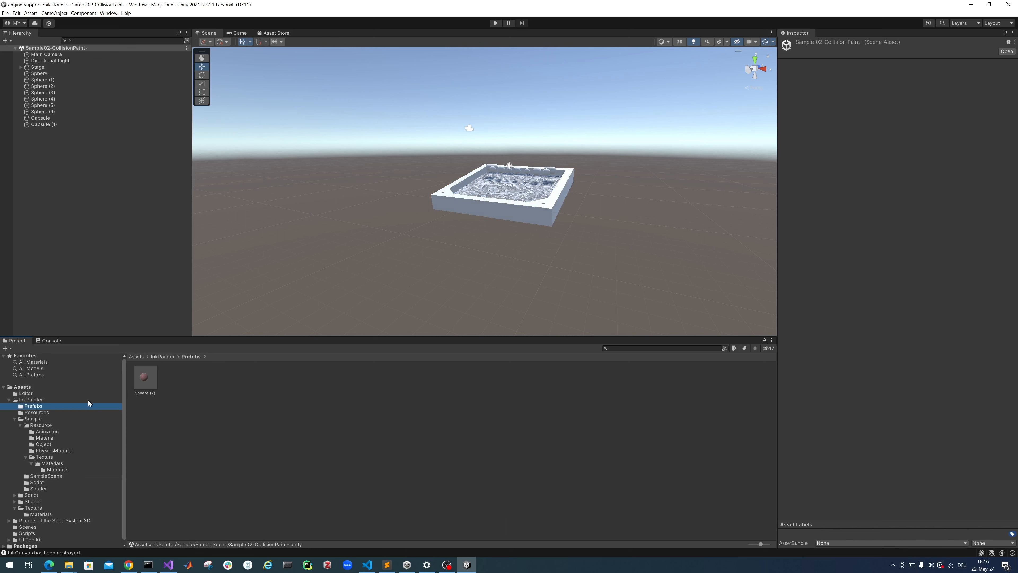
{"action": "left_click_drag", "start_coordinate": [145, 377], "coordinate": [383, 225]}
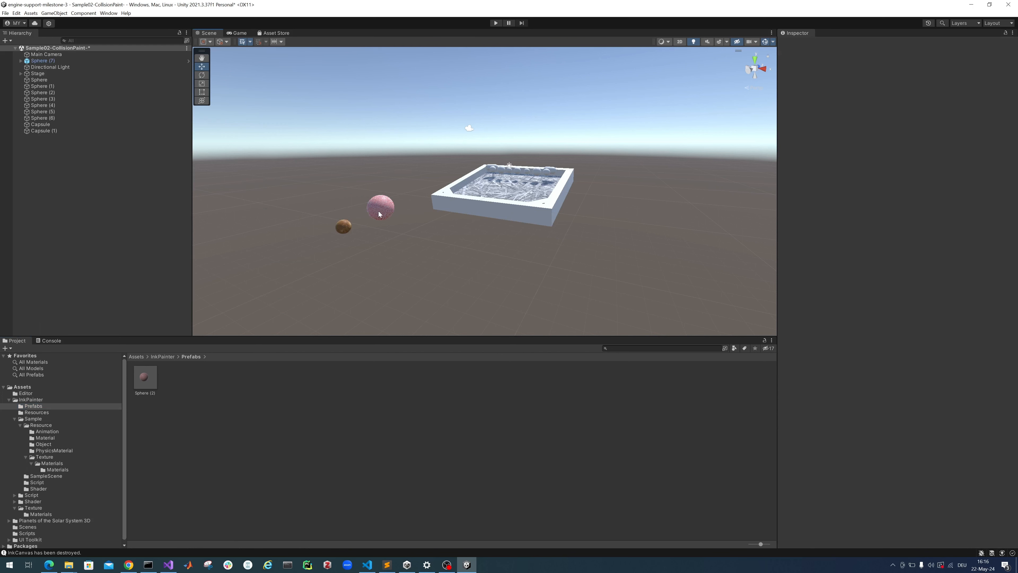
Step: Try moving the placed prefab instance to other spots in the scene, and undo the moves
{"action": "left_click_drag", "start_coordinate": [381, 183], "coordinate": [427, 107]}
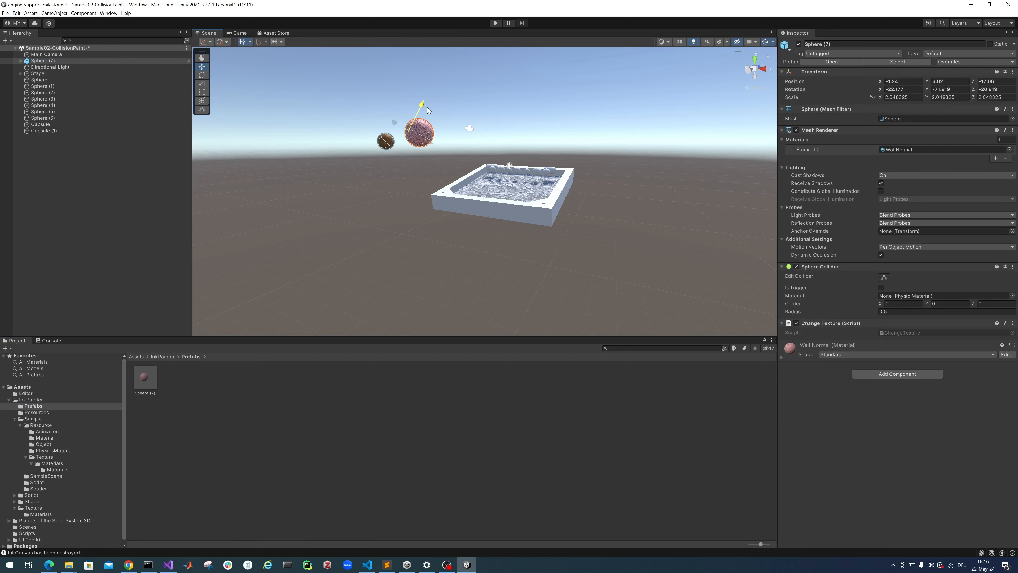
{"action": "key", "text": "ctrl+z"}
{"action": "key", "text": "ctrl+z"}
{"action": "left_click", "coordinate": [387, 199]}
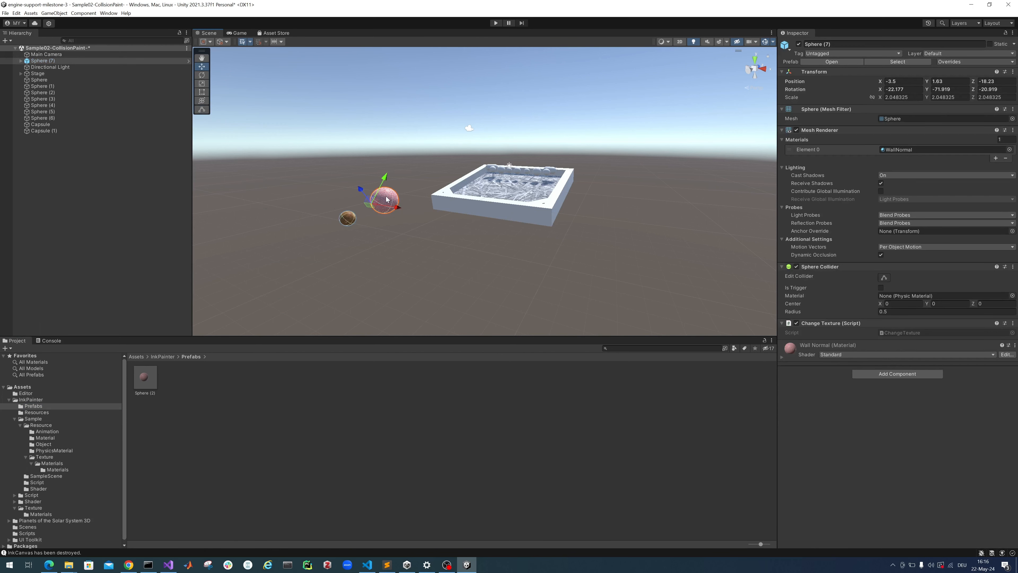
{"action": "left_click_drag", "start_coordinate": [387, 198], "coordinate": [422, 243]}
{"action": "key", "text": "ctrl+z"}
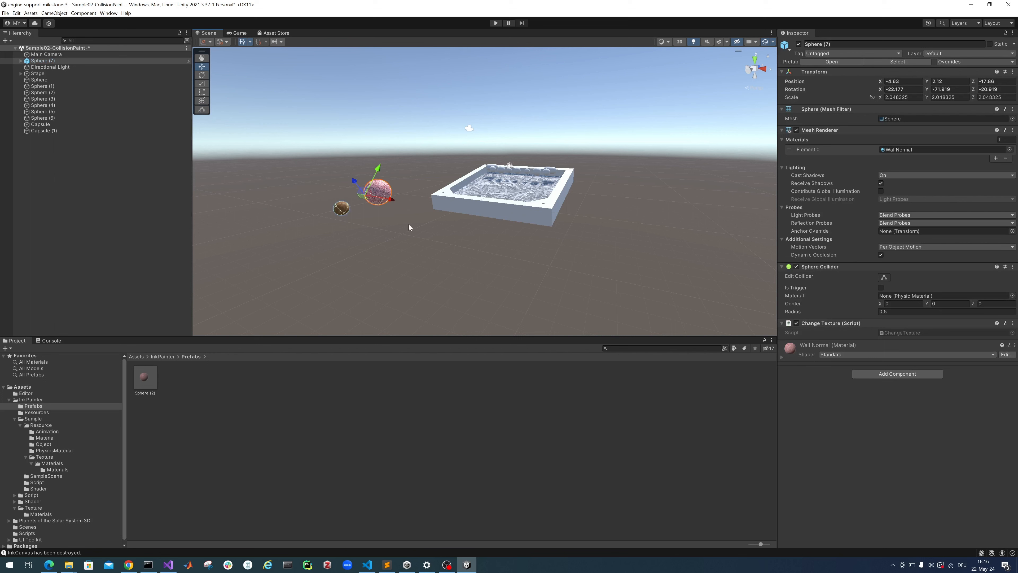
Step: Compare the components and materials of the instance's child Sphere (3) and its parent Sphere (7)
{"action": "left_click", "coordinate": [336, 211]}
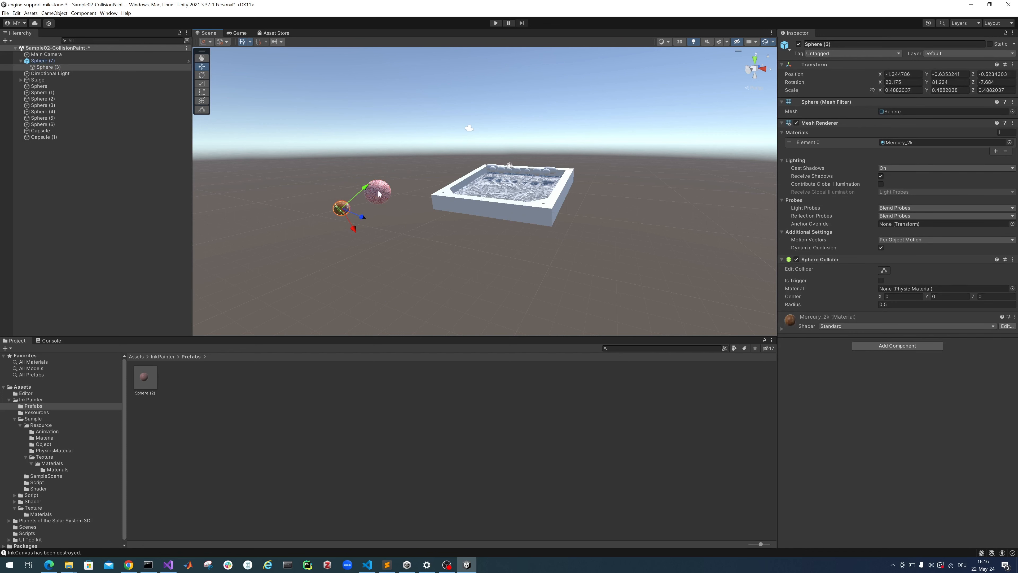
{"action": "left_click", "coordinate": [379, 194]}
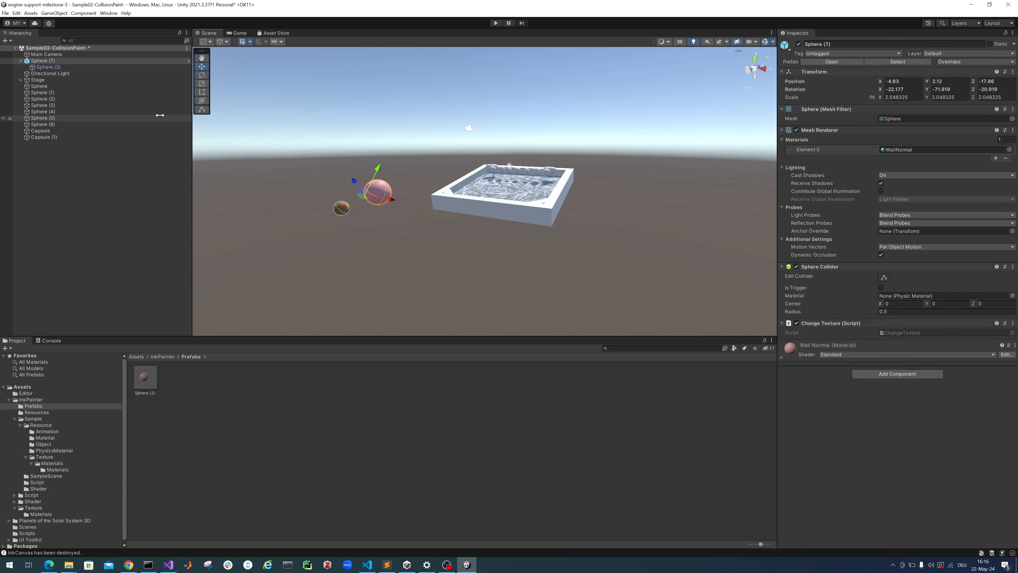
{"action": "left_click", "coordinate": [55, 67]}
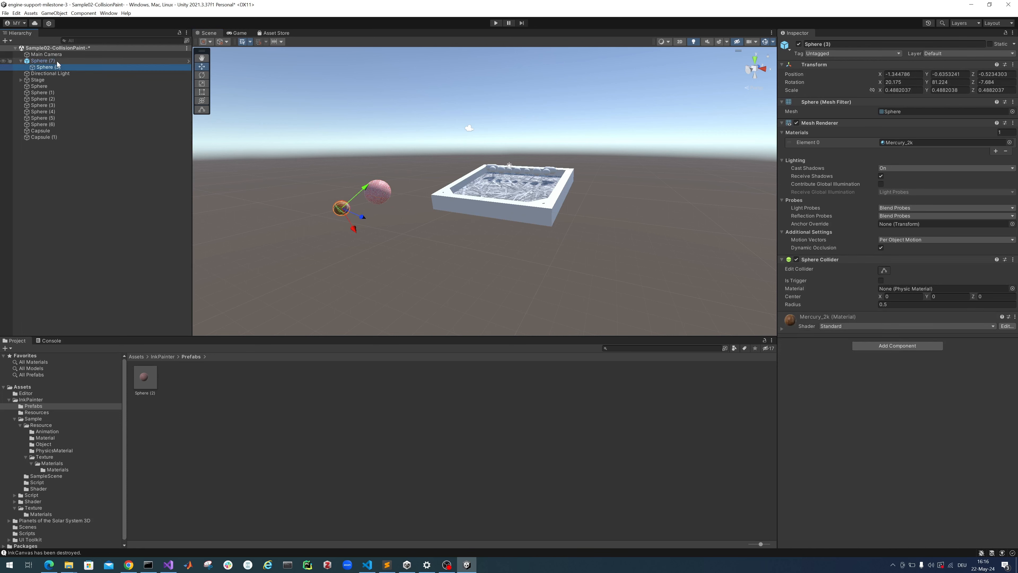
{"action": "left_click", "coordinate": [57, 61]}
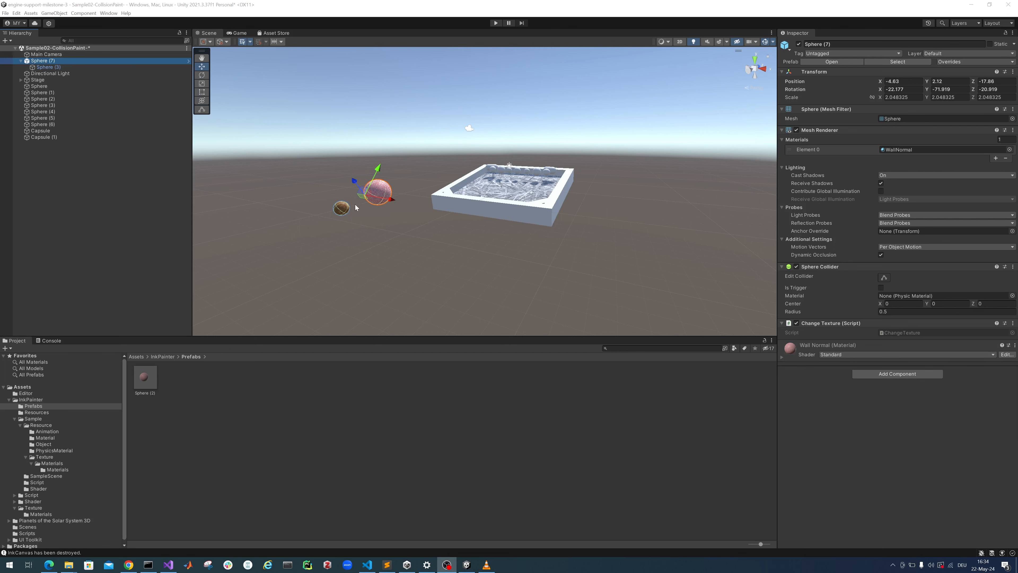
Step: Move Sphere (7) to about X -7.26, Y 0.67, Z -17.91 and rotate it to about X -40.5, Y -48.6, Z -52.2
{"action": "left_click_drag", "start_coordinate": [376, 172], "coordinate": [375, 173]}
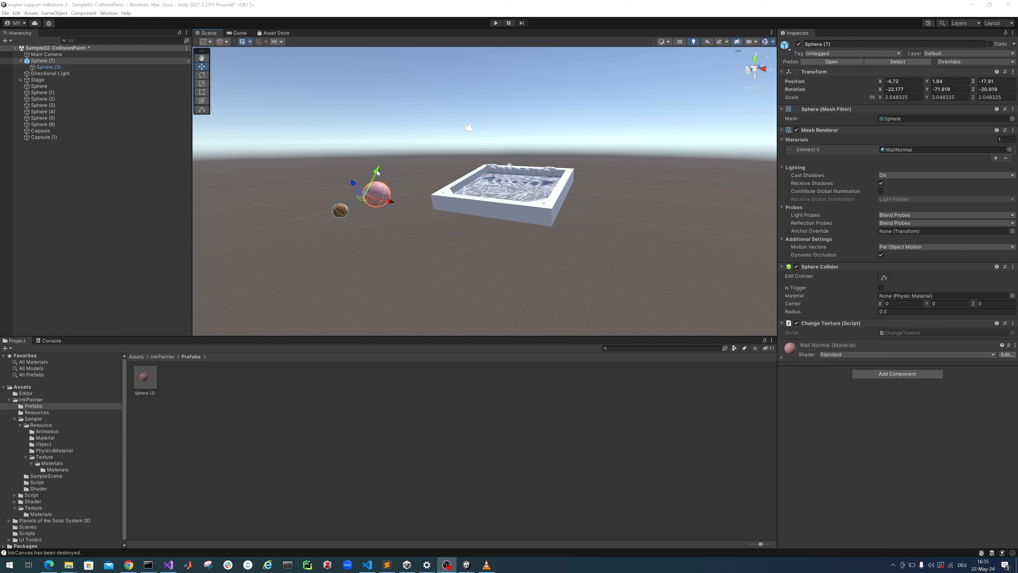
{"action": "left_click_drag", "start_coordinate": [376, 173], "coordinate": [339, 196]}
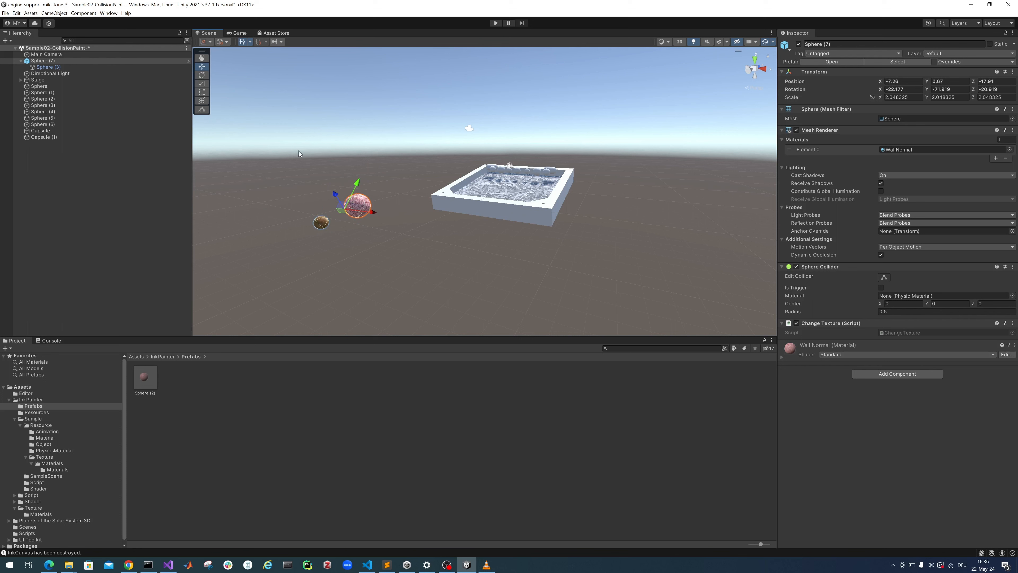
{"action": "left_click", "coordinate": [202, 84]}
{"action": "left_click", "coordinate": [201, 75]}
{"action": "left_click_drag", "start_coordinate": [310, 192], "coordinate": [389, 188]}
{"action": "left_click", "coordinate": [389, 187]}
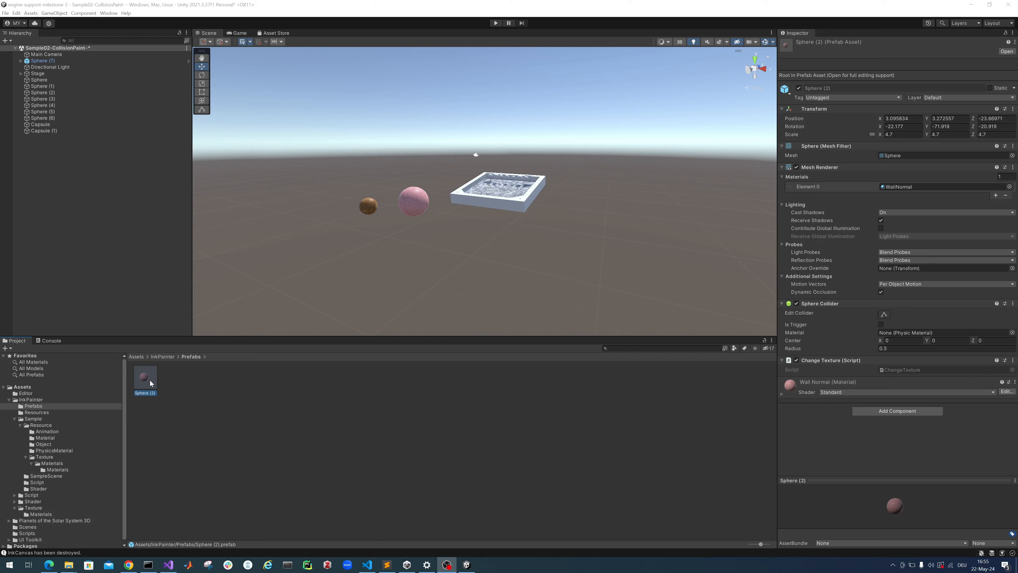
Step: Place three more instances of the Sphere (2) prefab at different spots around the stage
{"action": "left_click_drag", "start_coordinate": [151, 383], "coordinate": [309, 186]}
{"action": "left_click_drag", "start_coordinate": [143, 381], "coordinate": [697, 212]}
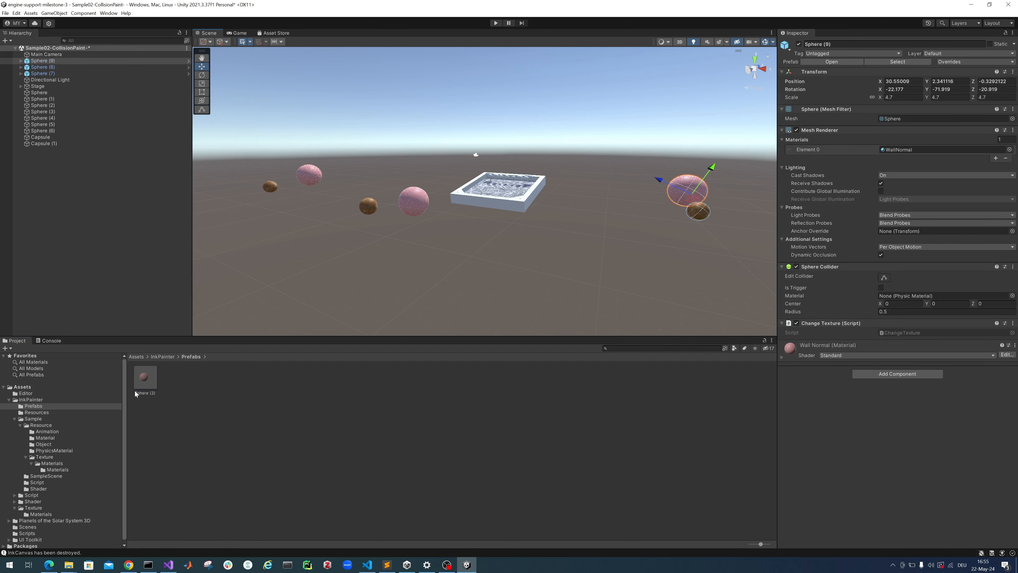
{"action": "left_click_drag", "start_coordinate": [136, 391], "coordinate": [580, 252]}
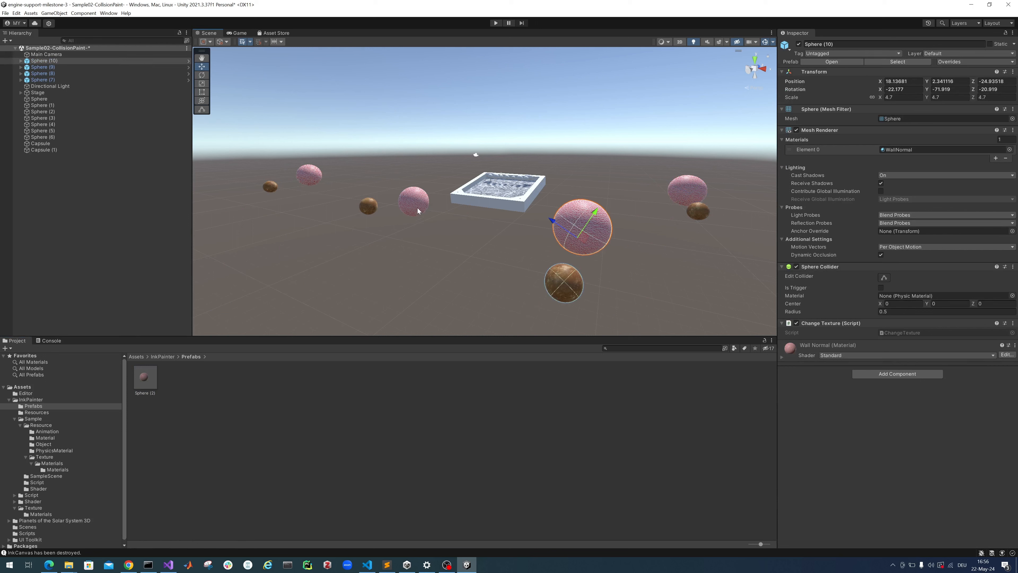
{"action": "left_click", "coordinate": [416, 205]}
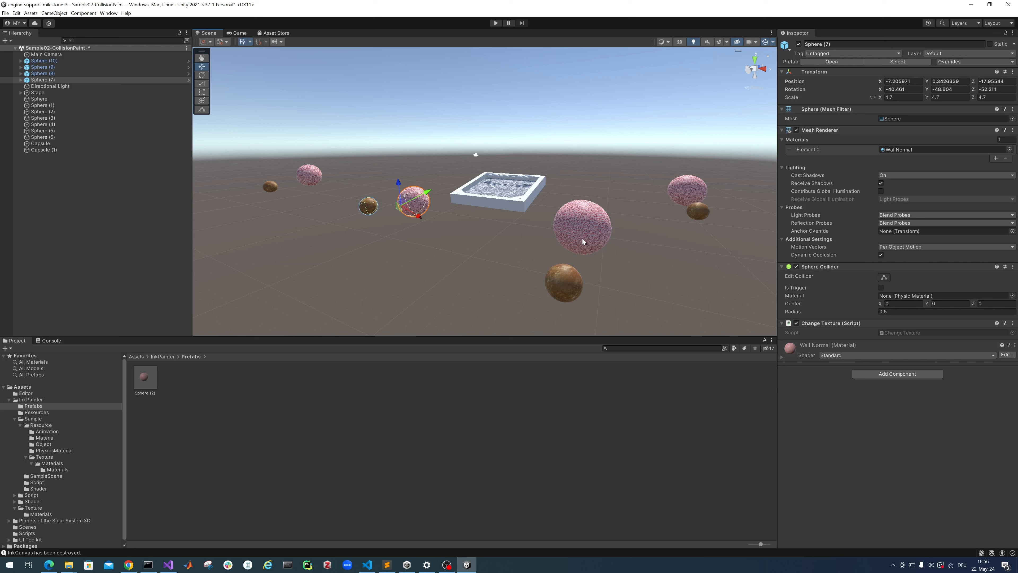
{"action": "left_click", "coordinate": [564, 229]}
Step: Change the Sphere (2) prefab's mesh material to SpatialMappingWireframe, trying Default-Diffuse first
{"action": "left_click", "coordinate": [144, 381]}
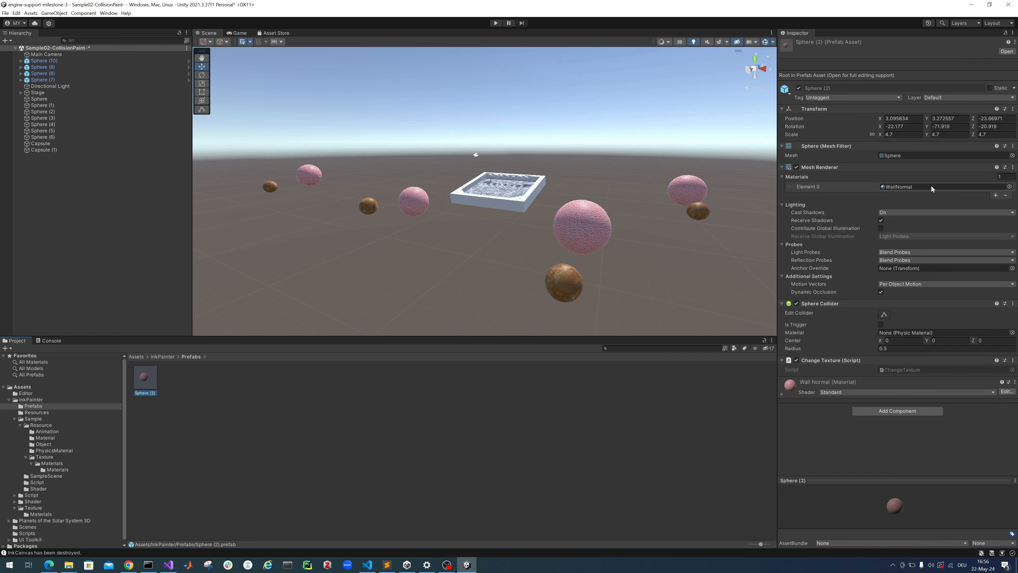
{"action": "left_click", "coordinate": [931, 187]}
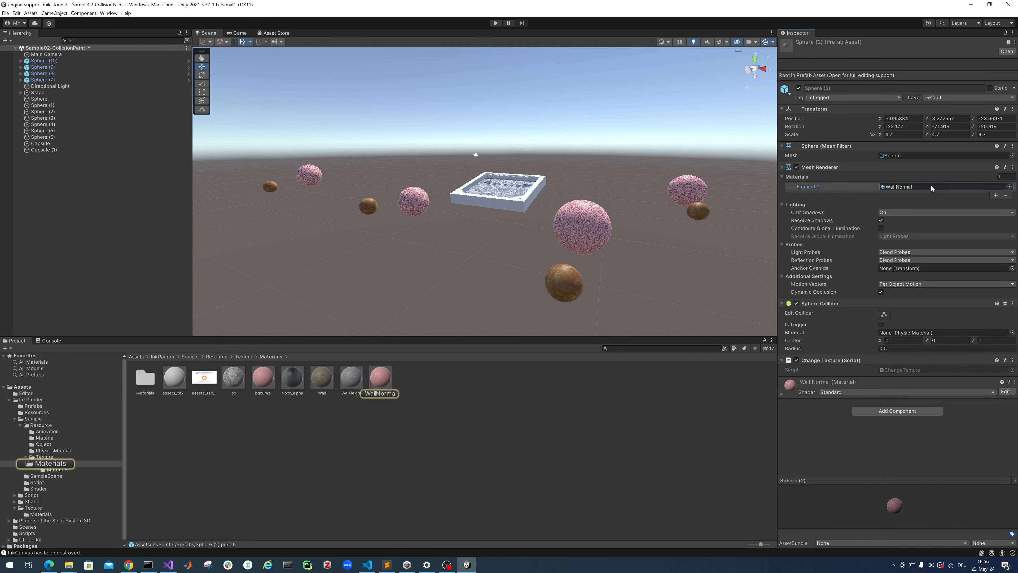
{"action": "left_click", "coordinate": [1009, 187]}
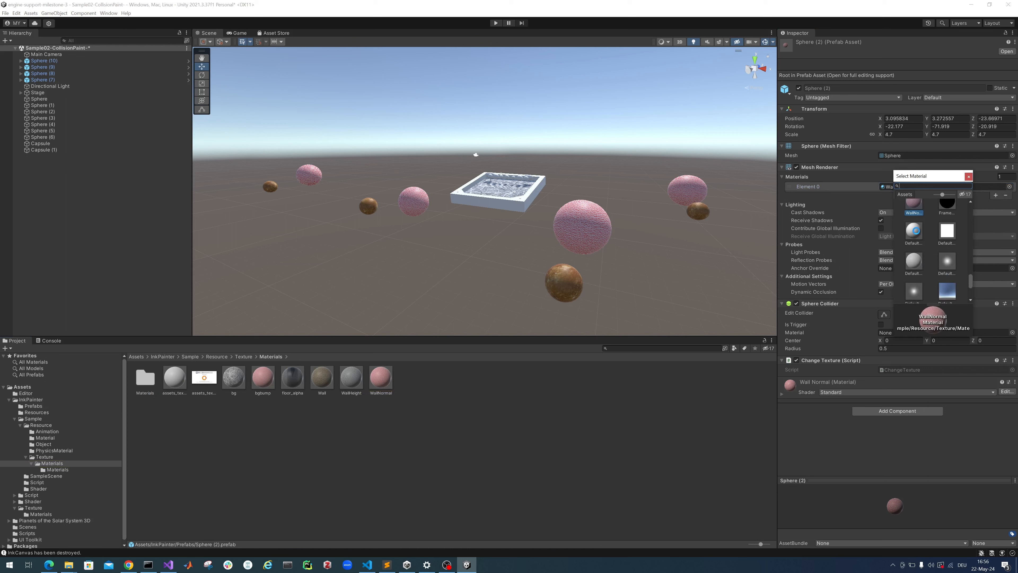
{"action": "left_click", "coordinate": [916, 236]}
{"action": "scroll", "coordinate": [915, 246], "scroll_direction": "up", "scroll_amount": 3}
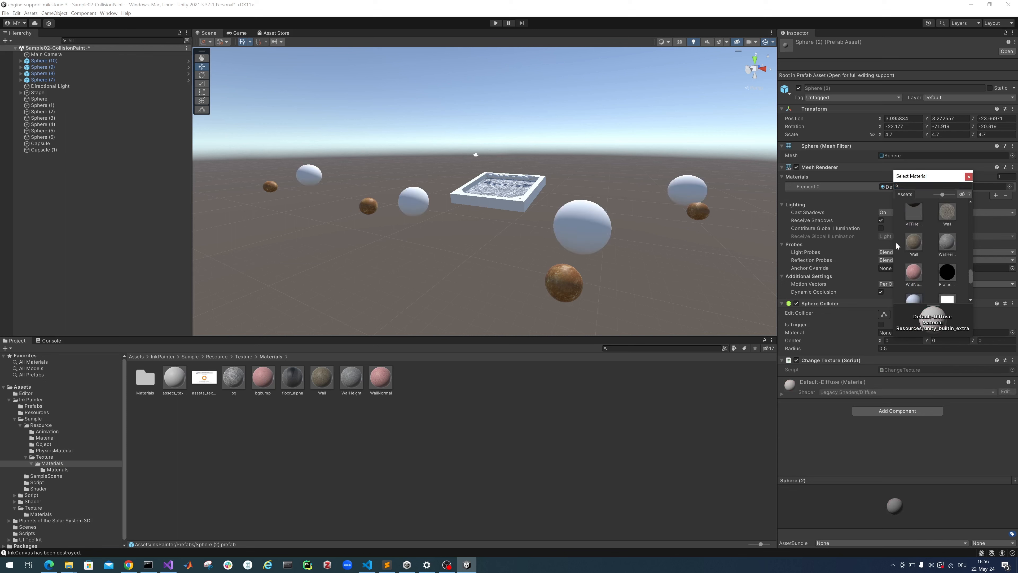
{"action": "scroll", "coordinate": [941, 249], "scroll_direction": "down", "scroll_amount": 3}
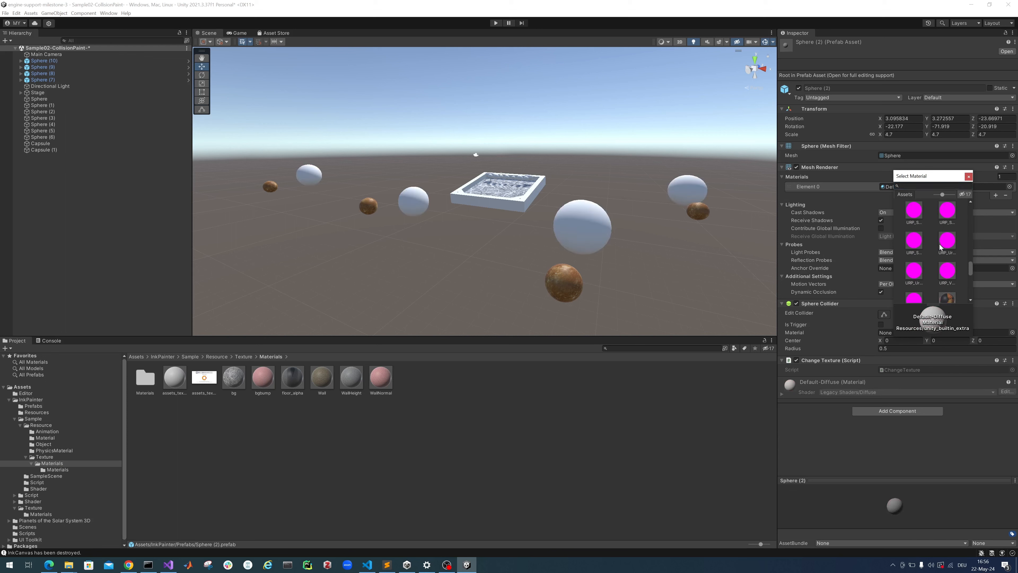
{"action": "scroll", "coordinate": [933, 242], "scroll_direction": "down", "scroll_amount": 2}
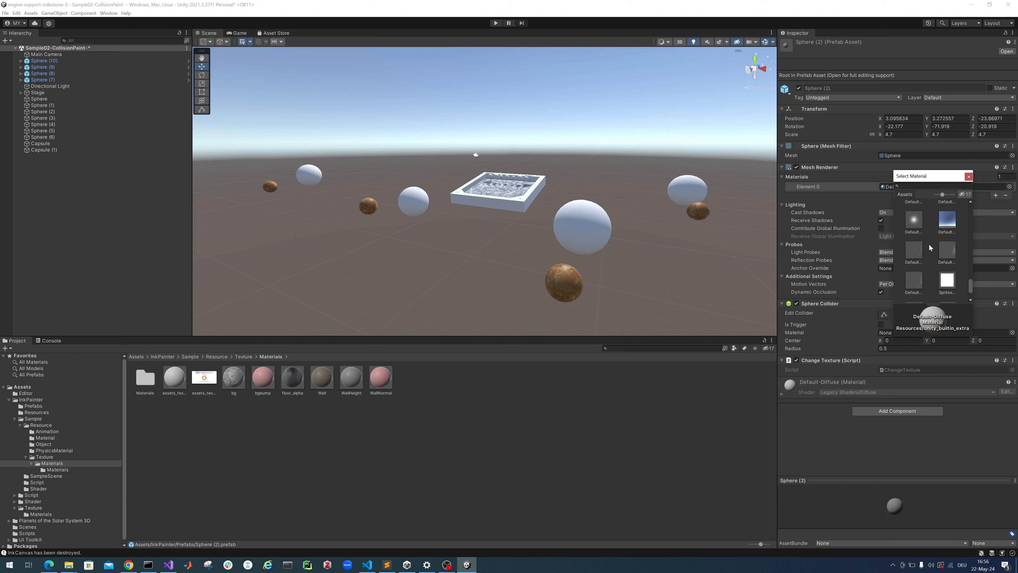
{"action": "scroll", "coordinate": [912, 265], "scroll_direction": "down", "scroll_amount": 2}
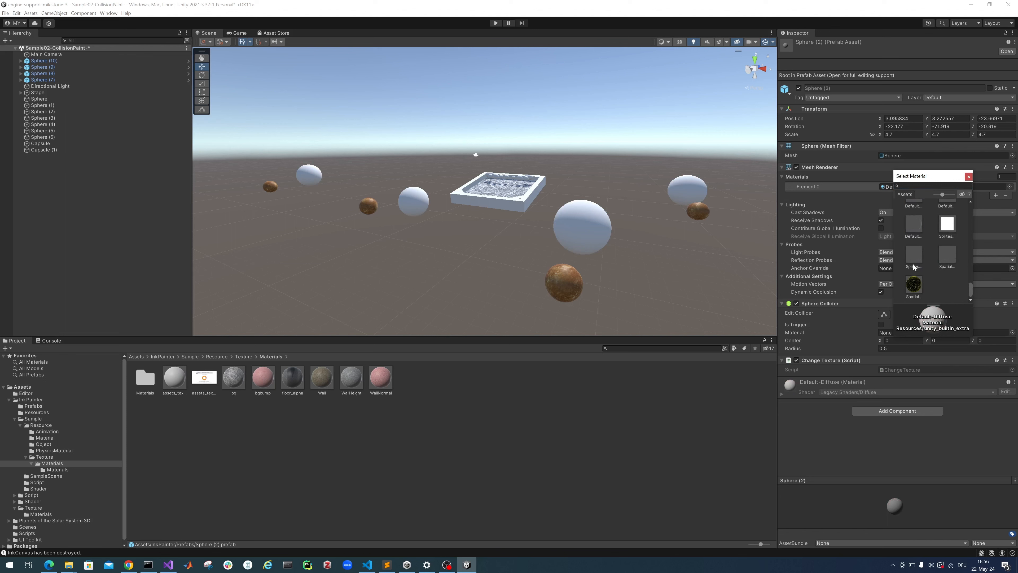
{"action": "left_click", "coordinate": [917, 287]}
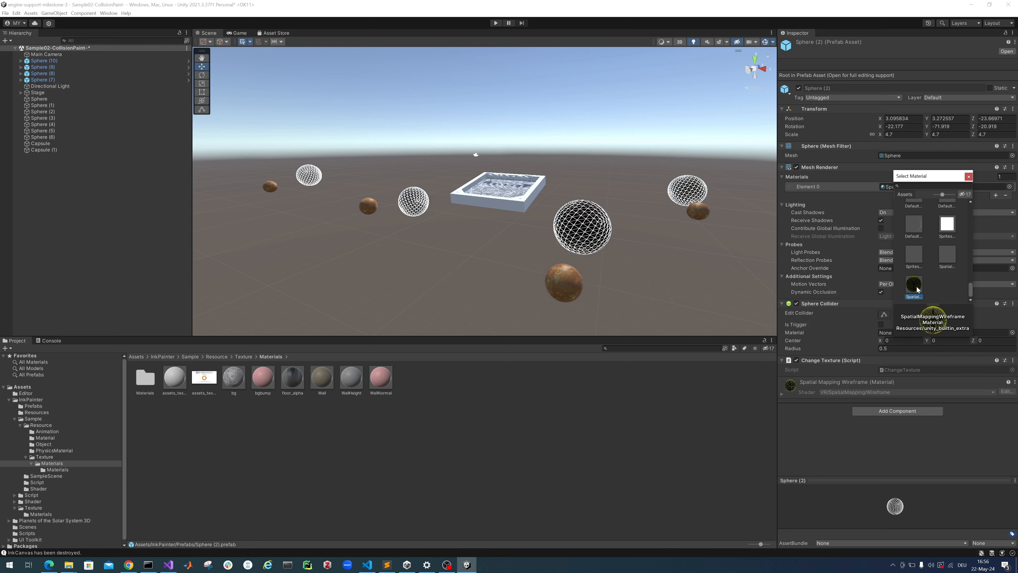
{"action": "scroll", "coordinate": [918, 289], "scroll_direction": "up", "scroll_amount": 5}
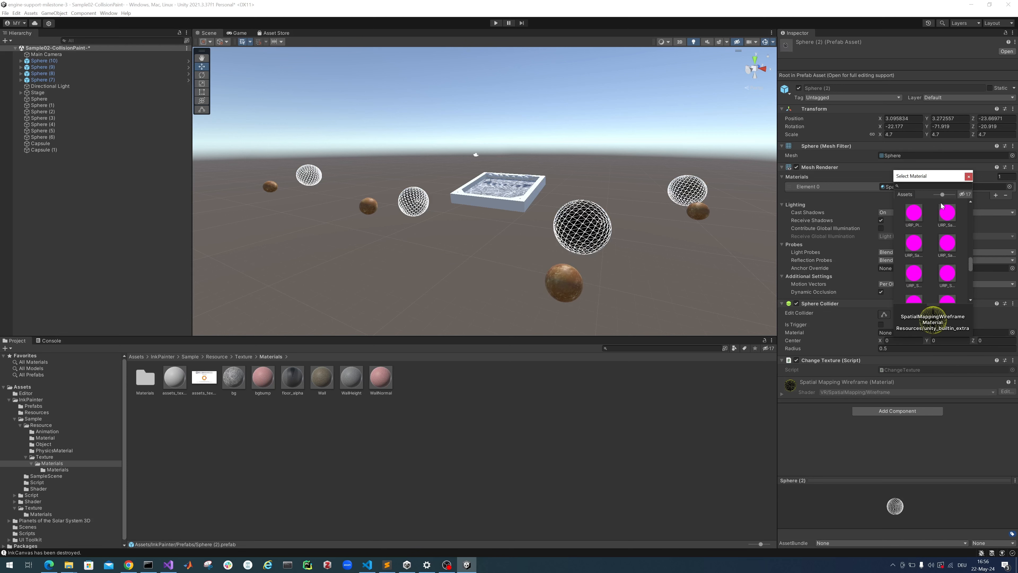
{"action": "left_click", "coordinate": [969, 176]}
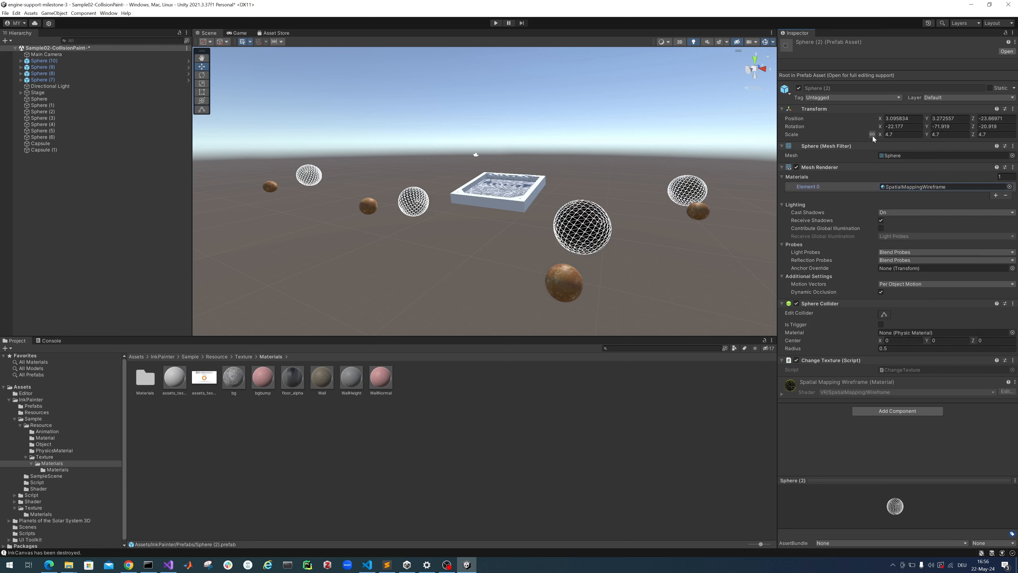
Step: Scale the Sphere (2) prefab uniformly up to 5.06 and down to 3.61
{"action": "left_click", "coordinate": [872, 135]}
{"action": "left_click", "coordinate": [881, 136]}
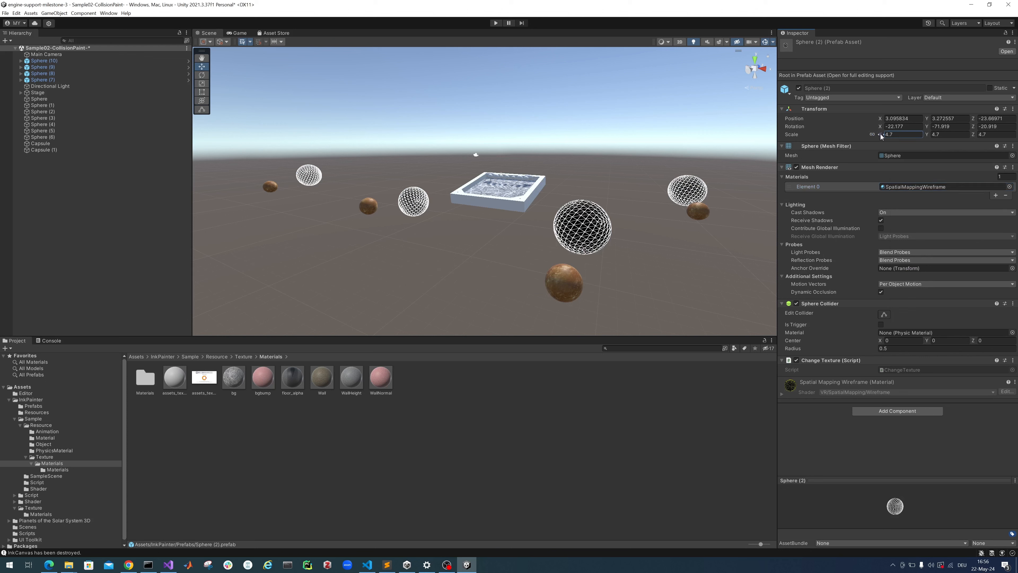
{"action": "left_click_drag", "start_coordinate": [880, 137], "coordinate": [885, 134]}
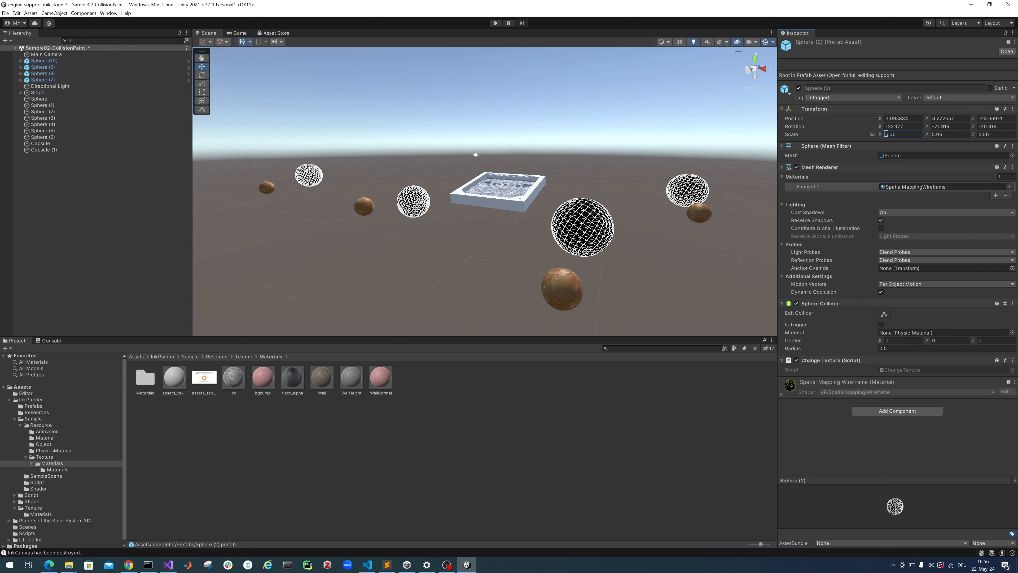
{"action": "left_click_drag", "start_coordinate": [878, 132], "coordinate": [865, 132]}
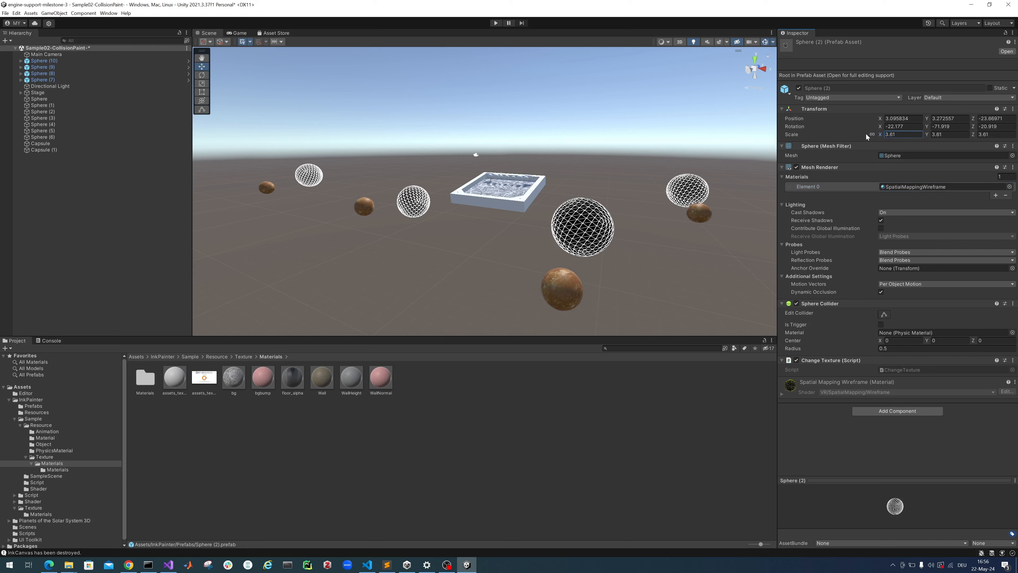